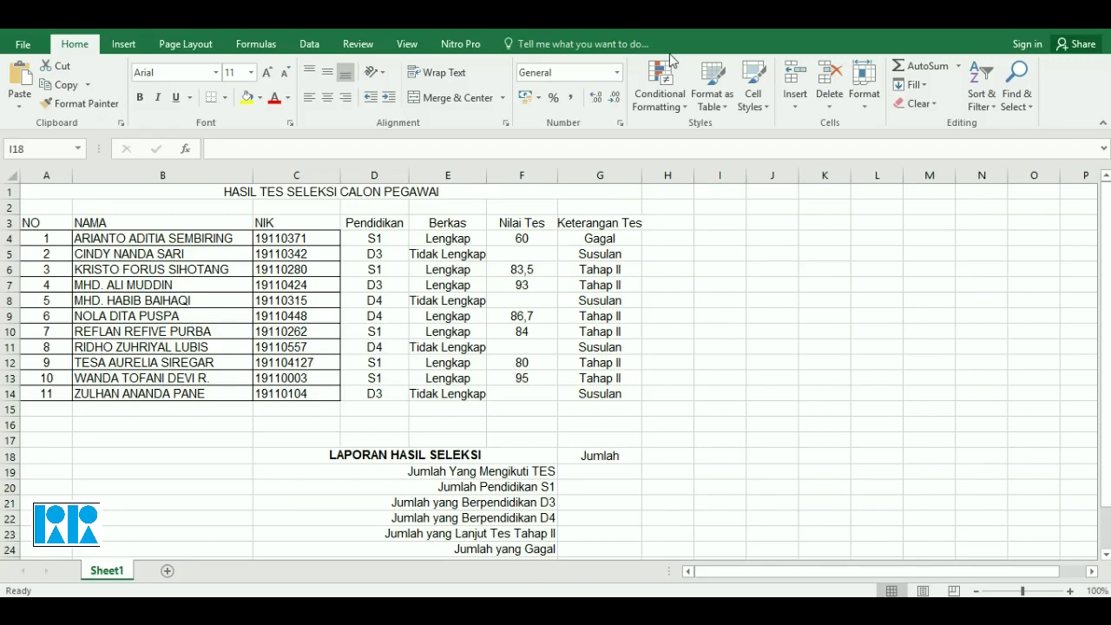
# Make the 'HASIL TES SELEKSI CALON PEGAWAI' title bold with a grey fill, then select A3:G14.
pyautogui.click(718, 37)
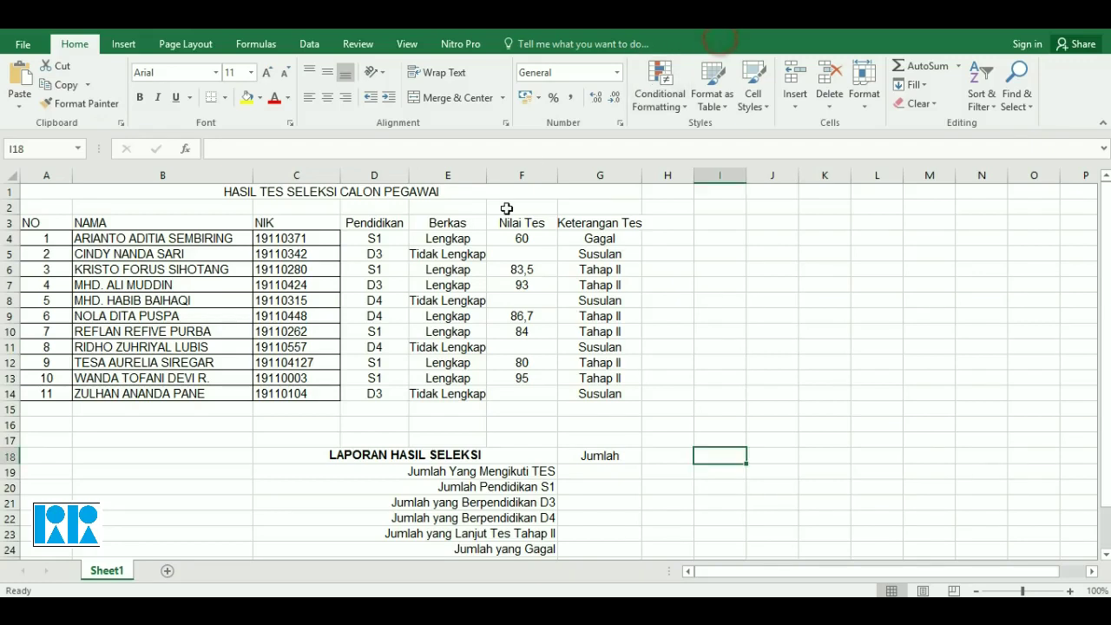
pyautogui.click(187, 396)
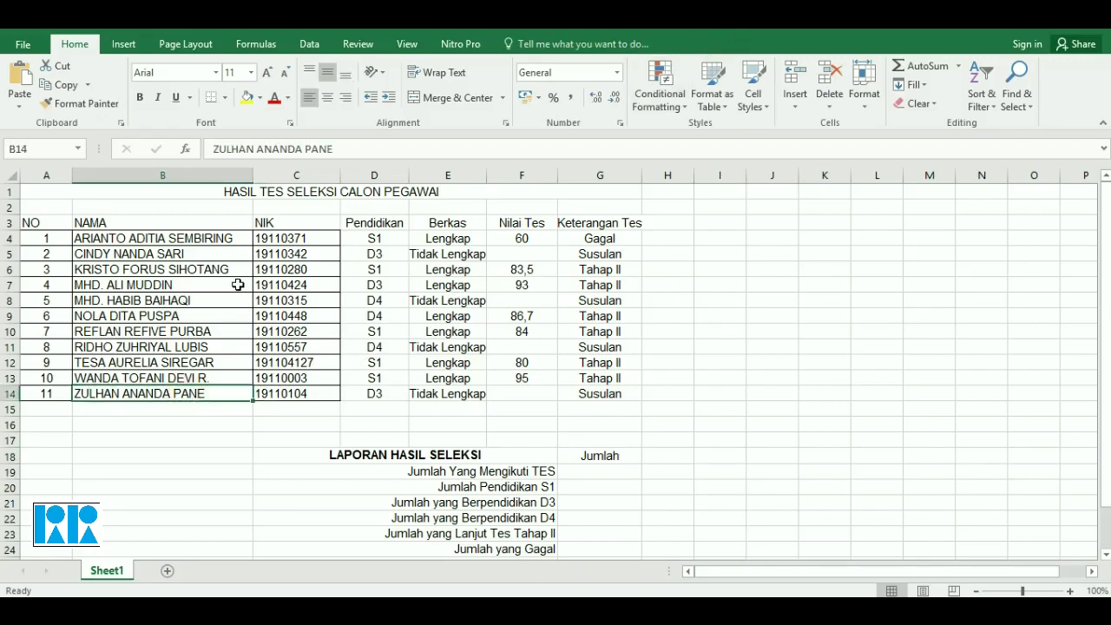
pyautogui.click(100, 189)
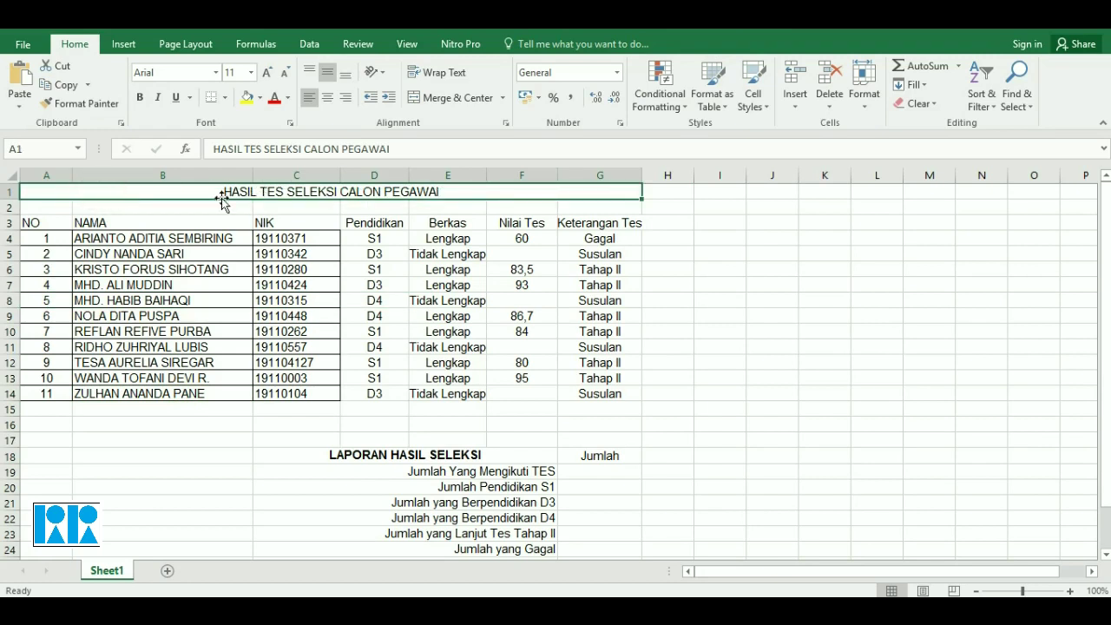
pyautogui.click(139, 97)
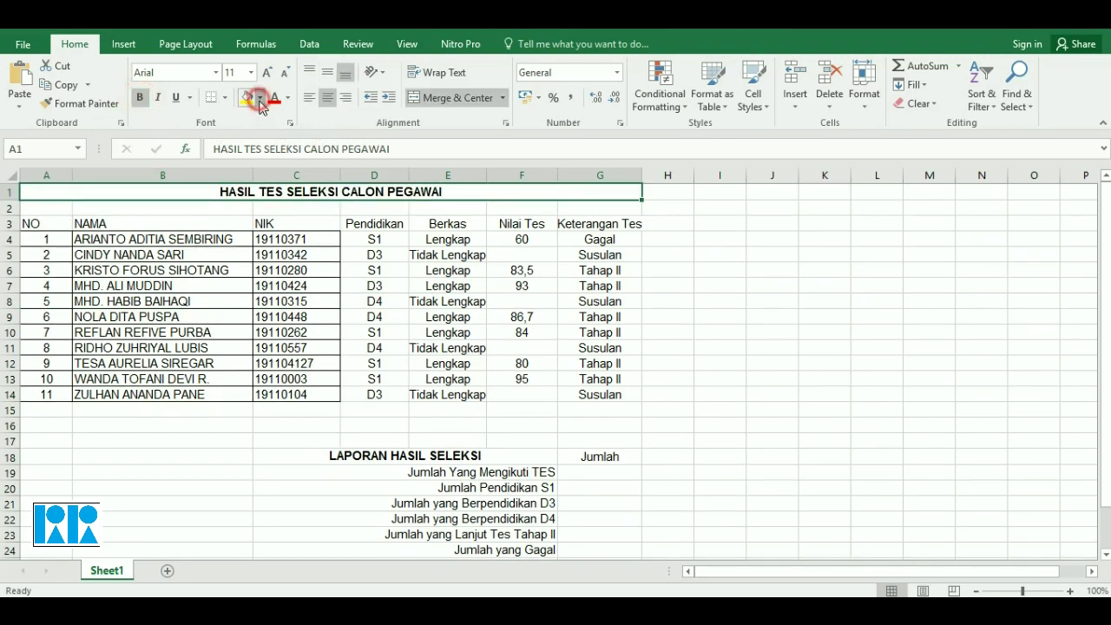
pyautogui.click(260, 98)
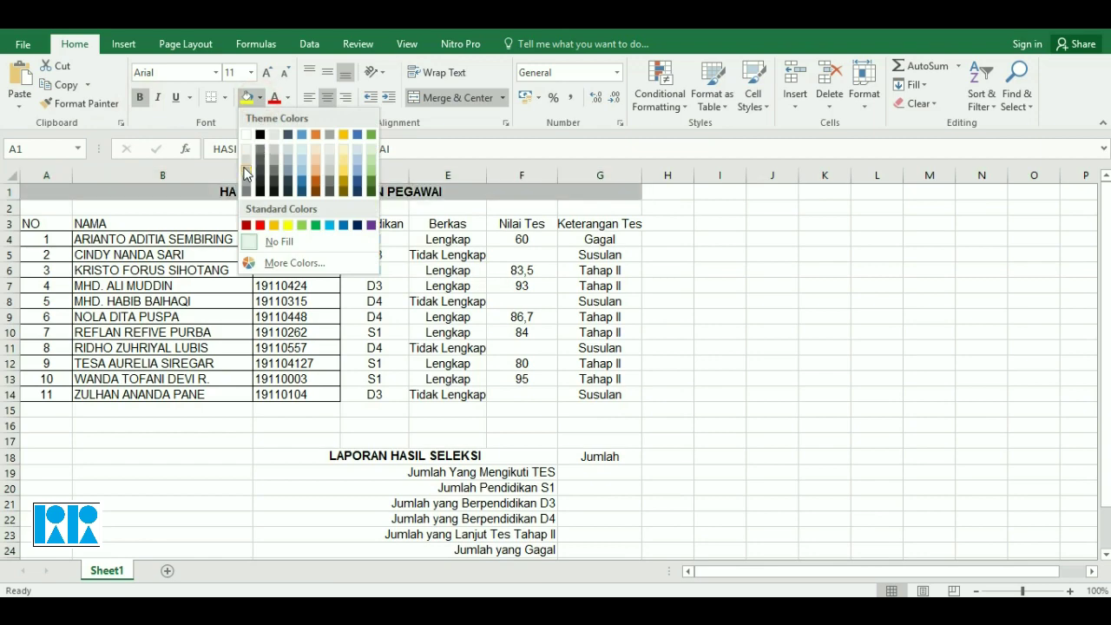
pyautogui.click(246, 173)
pyautogui.click(211, 268)
pyautogui.moveTo(35, 223)
pyautogui.mouseDown()
pyautogui.moveTo(473, 289)
pyautogui.moveTo(602, 392)
pyautogui.mouseUp()
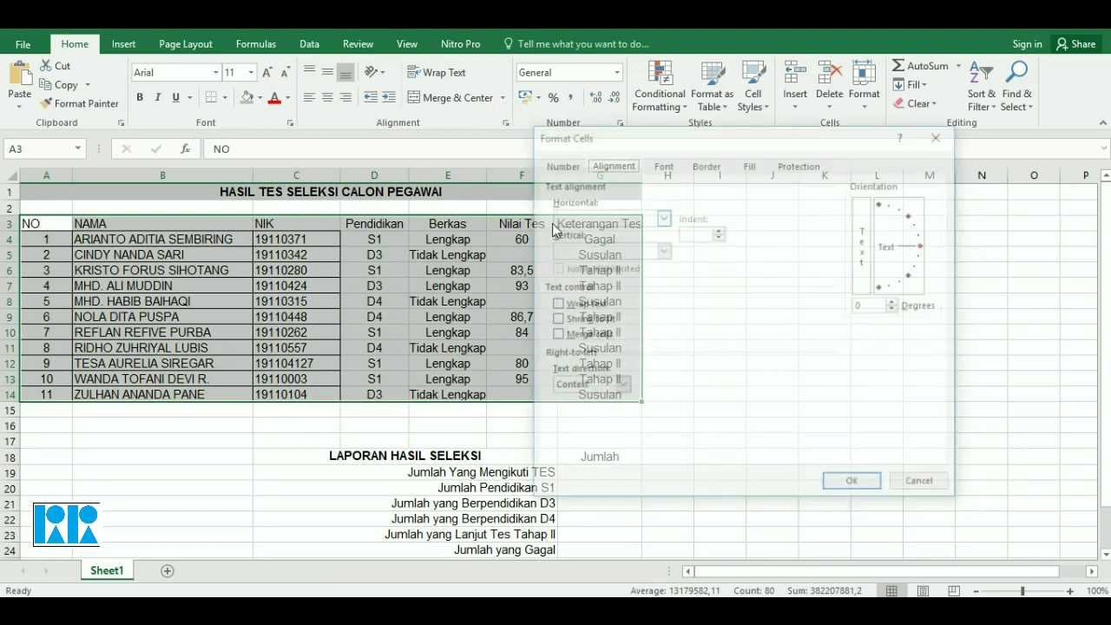
# Give the applicant table A3:G14 outline and inside borders.
pyautogui.click(706, 163)
pyautogui.click(757, 210)
pyautogui.click(800, 210)
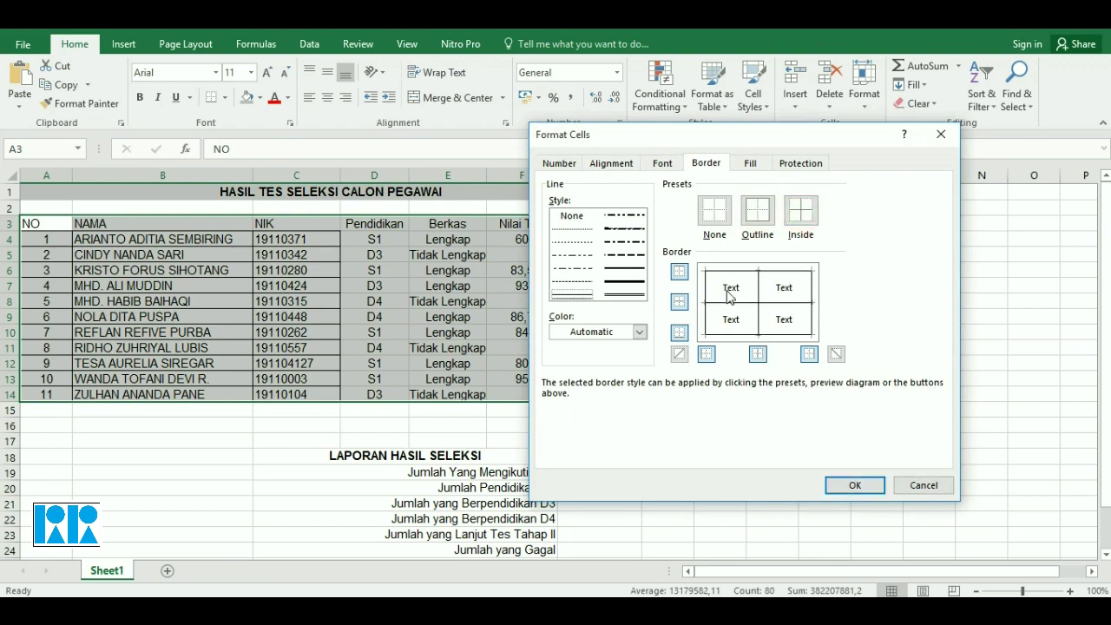
pyautogui.click(834, 485)
pyautogui.click(361, 298)
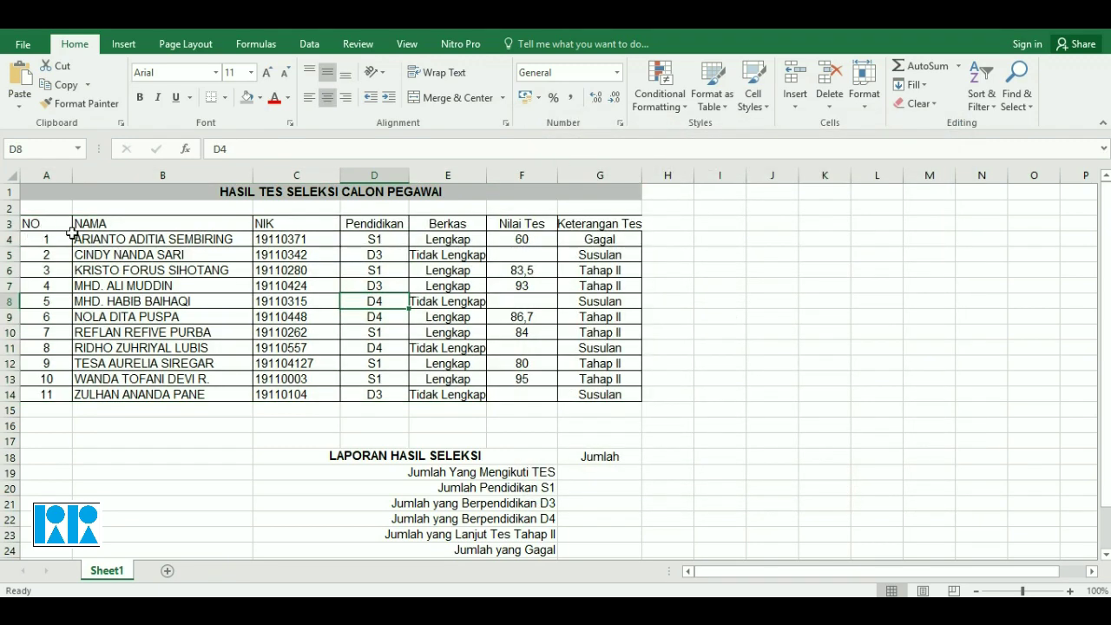
# Set the applicant table's row height to 16.
pyautogui.moveTo(54, 225); pyautogui.dragTo(584, 388)
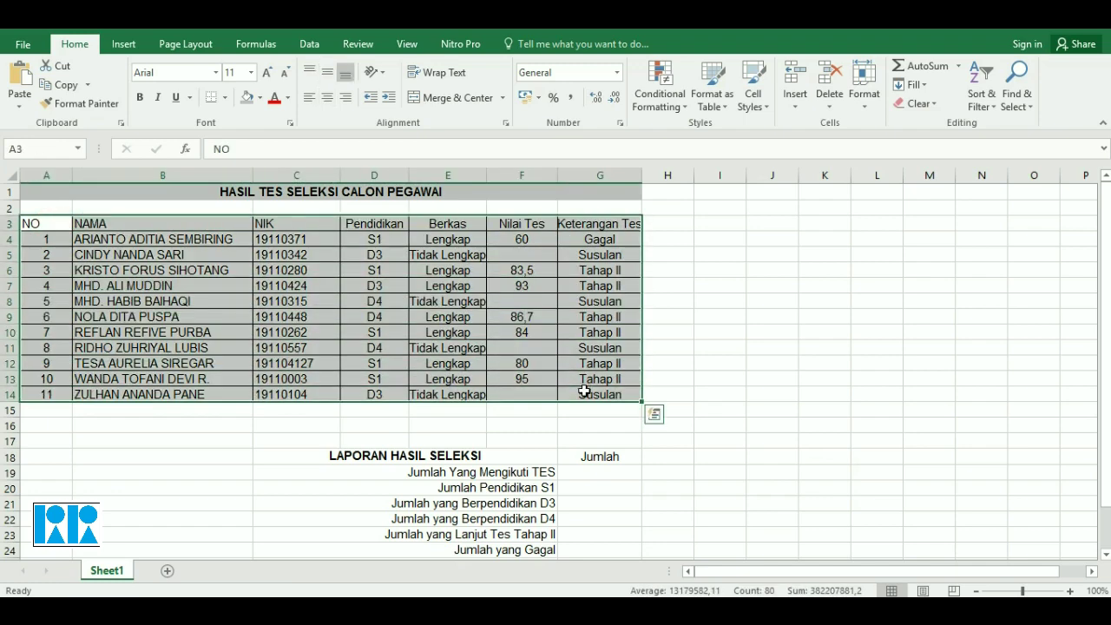
pyautogui.click(866, 93)
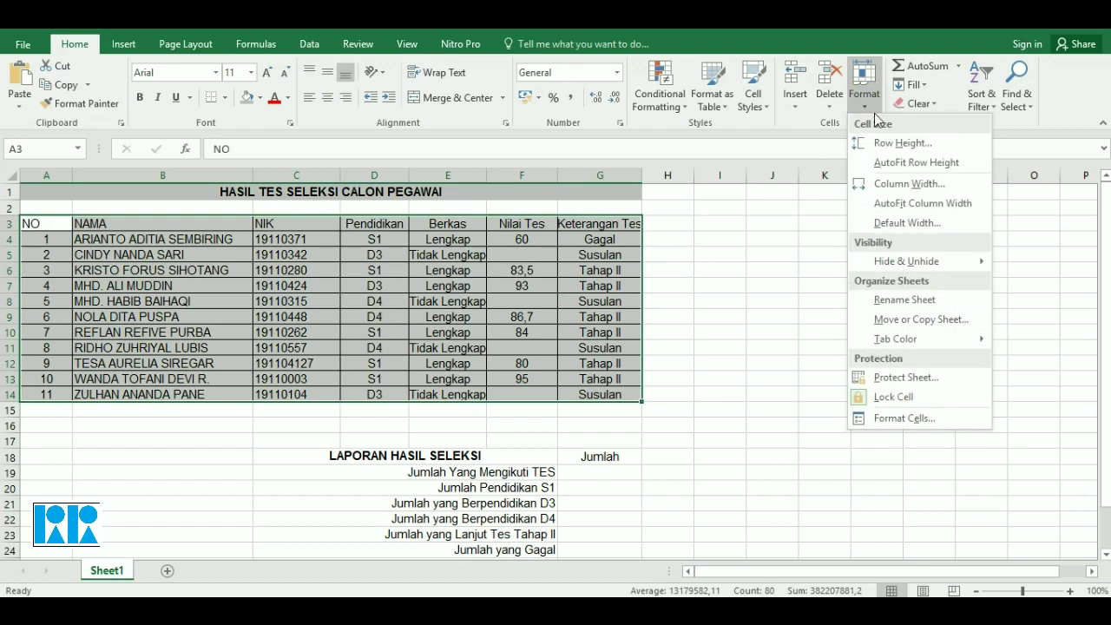
pyautogui.click(883, 145)
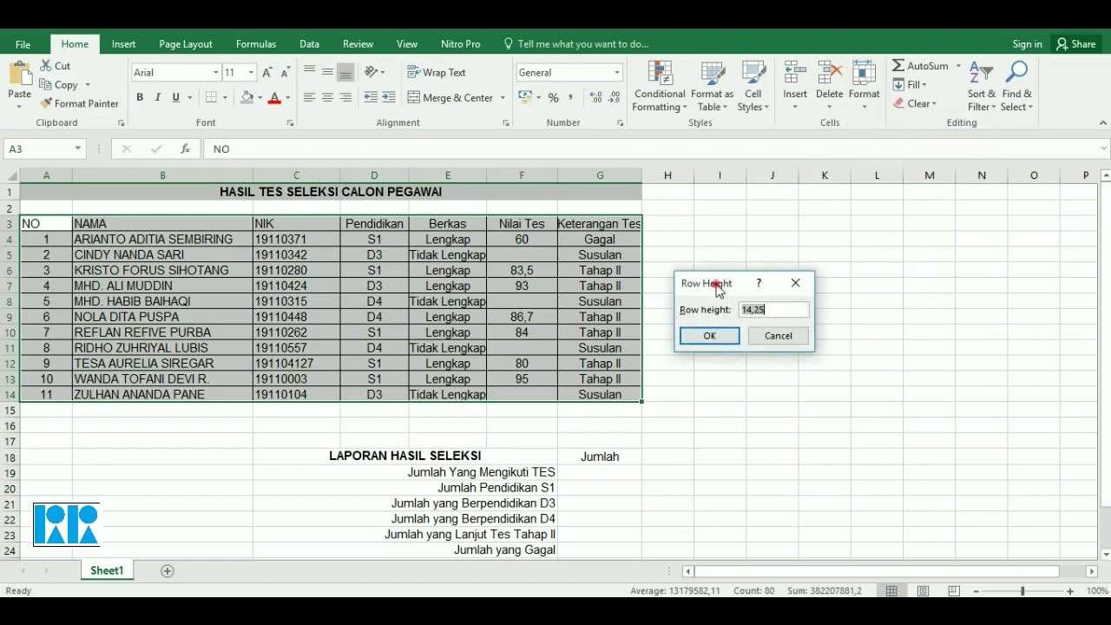
pyautogui.moveTo(717, 287); pyautogui.dragTo(740, 279)
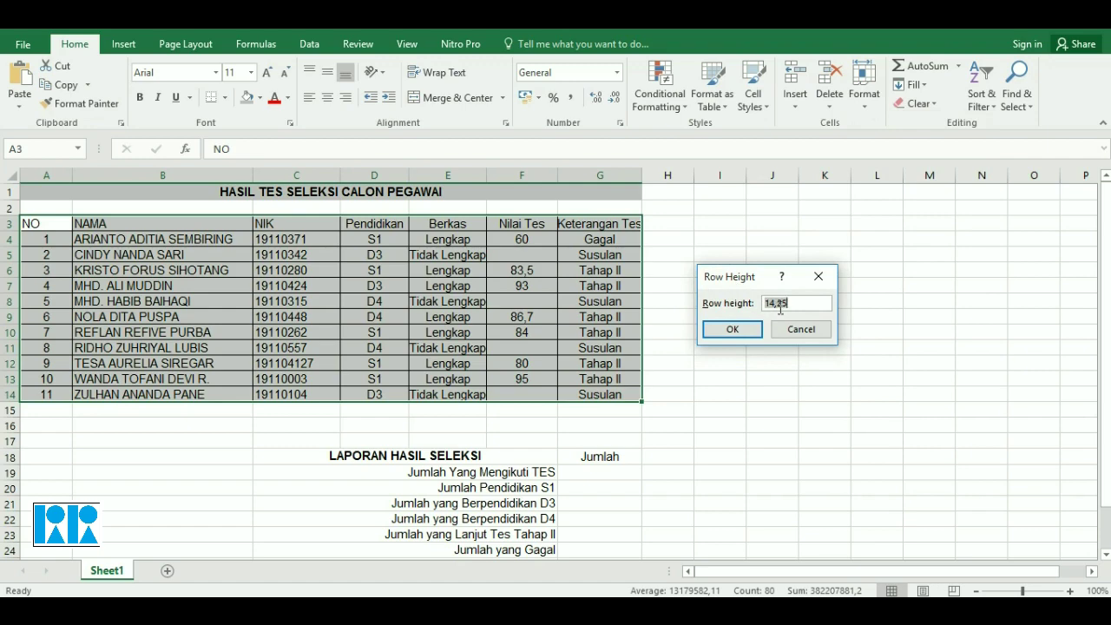
pyautogui.write('16')
pyautogui.click(732, 329)
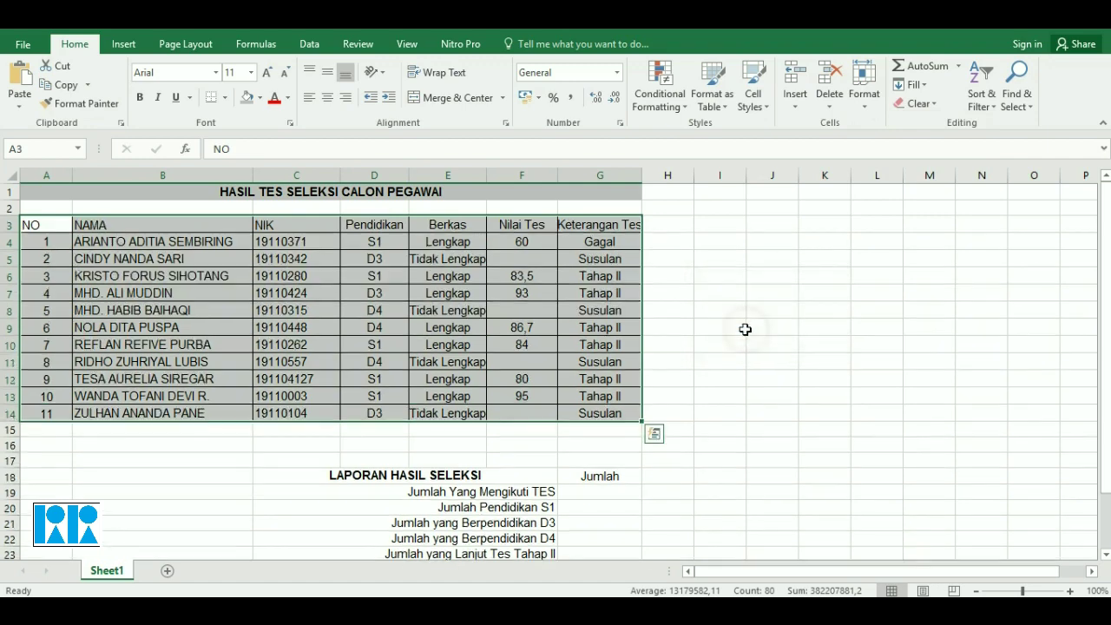
pyautogui.click(665, 310)
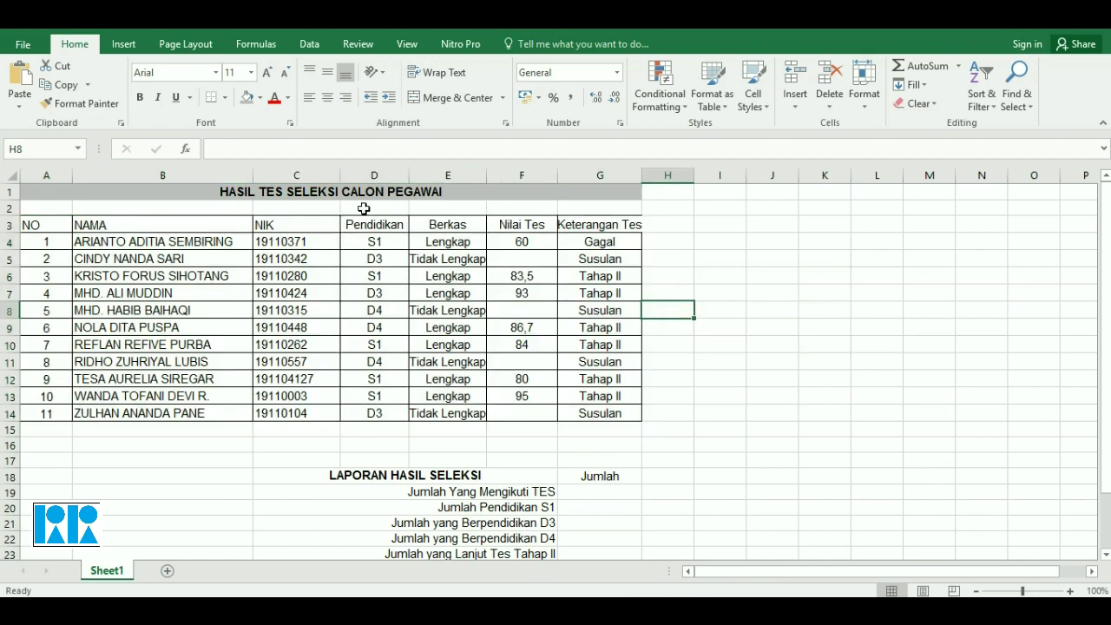
pyautogui.moveTo(31, 227); pyautogui.dragTo(611, 229)
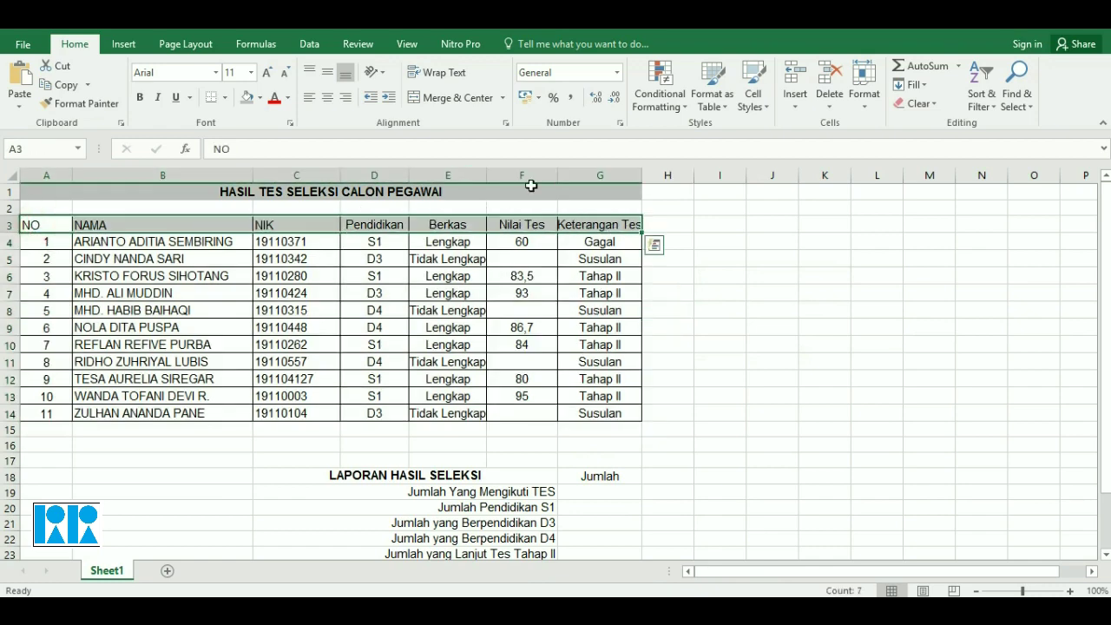
# Make header row A3:G3 grey, centred horizontally and vertically, and bold.
pyautogui.click(246, 97)
pyautogui.click(327, 98)
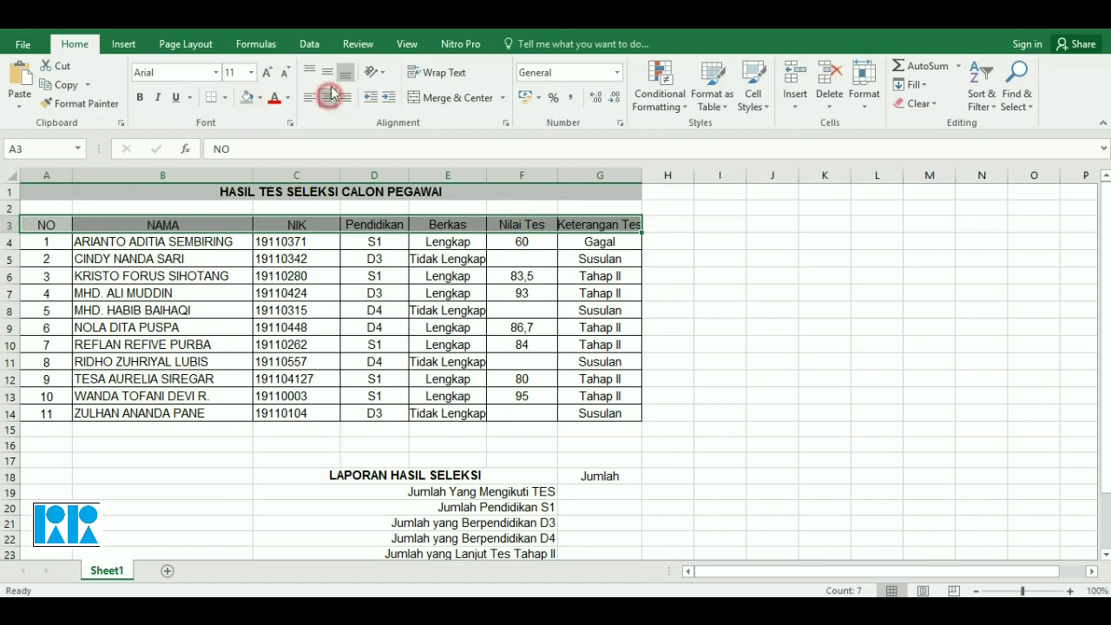
pyautogui.click(327, 72)
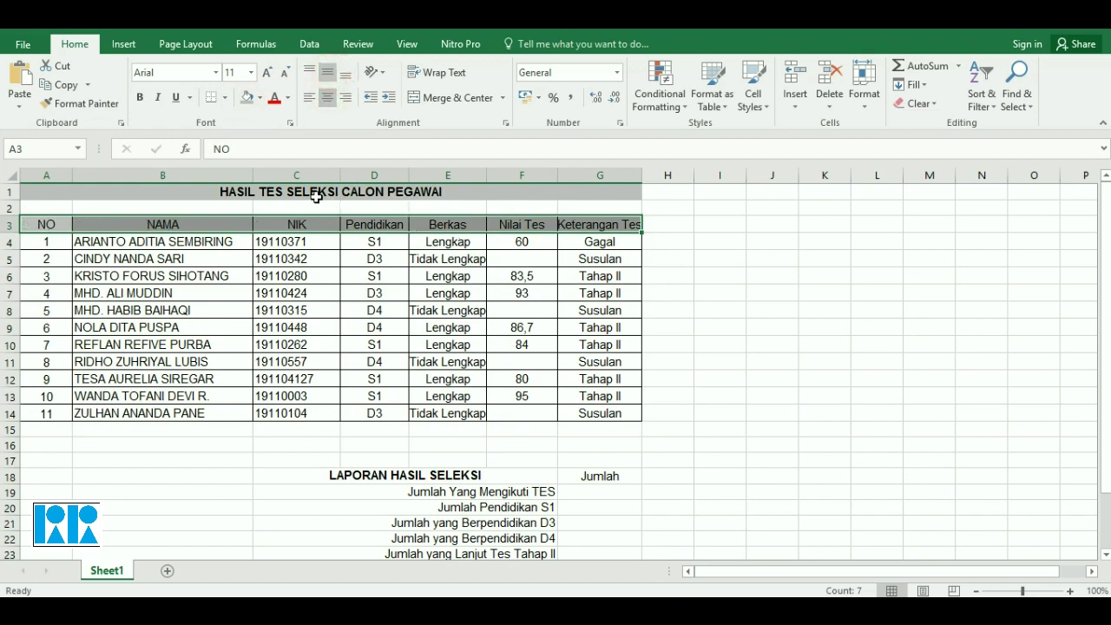
pyautogui.click(139, 97)
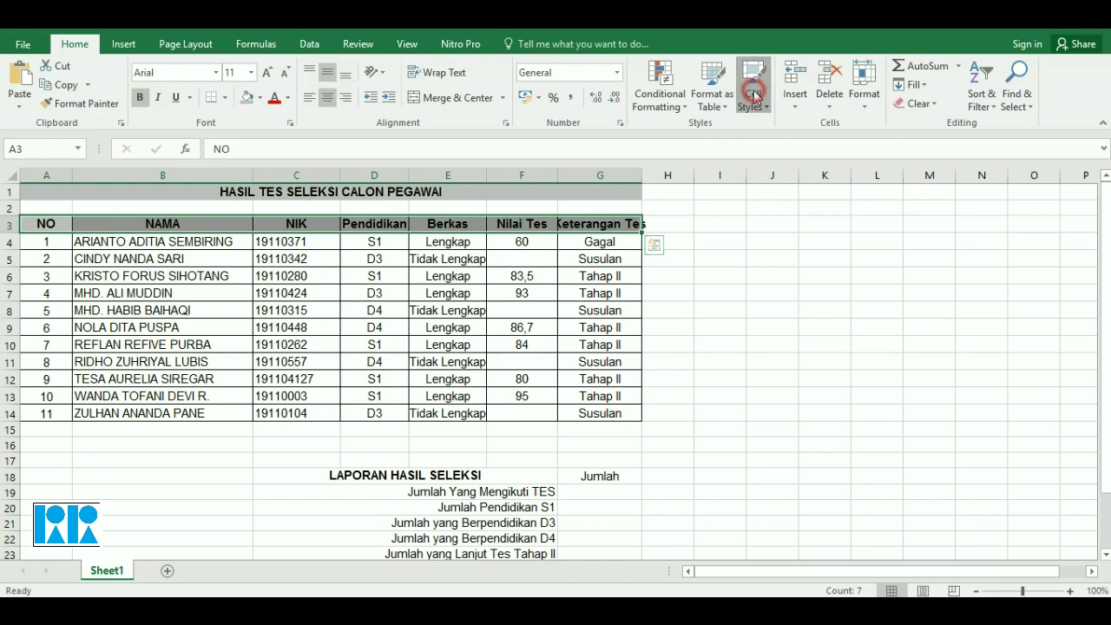
# Set the header row height to 18.
pyautogui.click(763, 97)
pyautogui.click(864, 93)
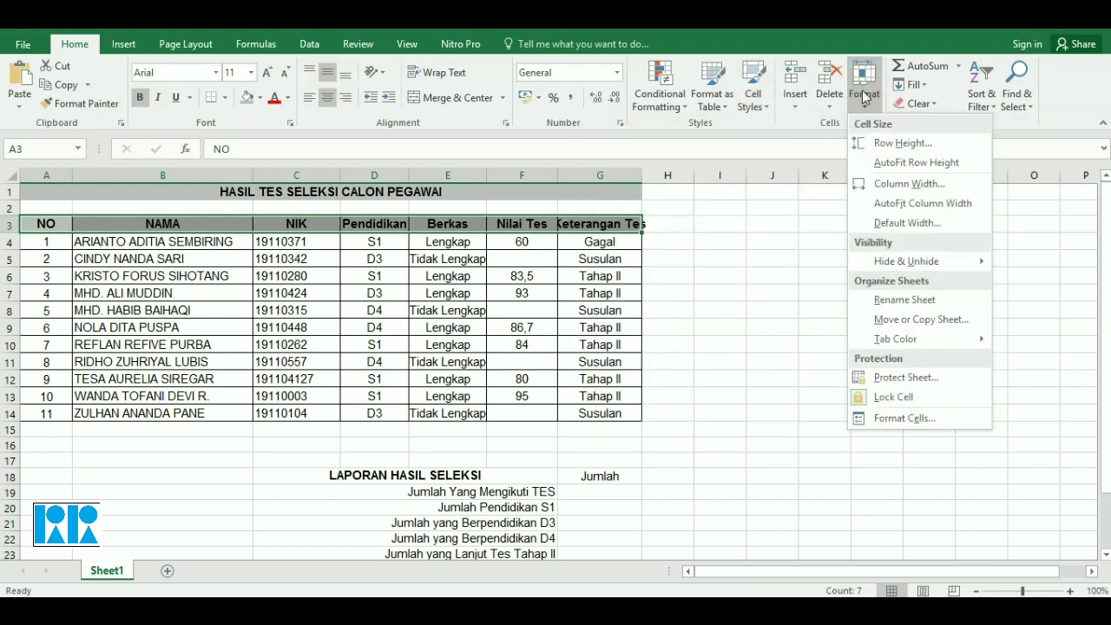
pyautogui.click(894, 144)
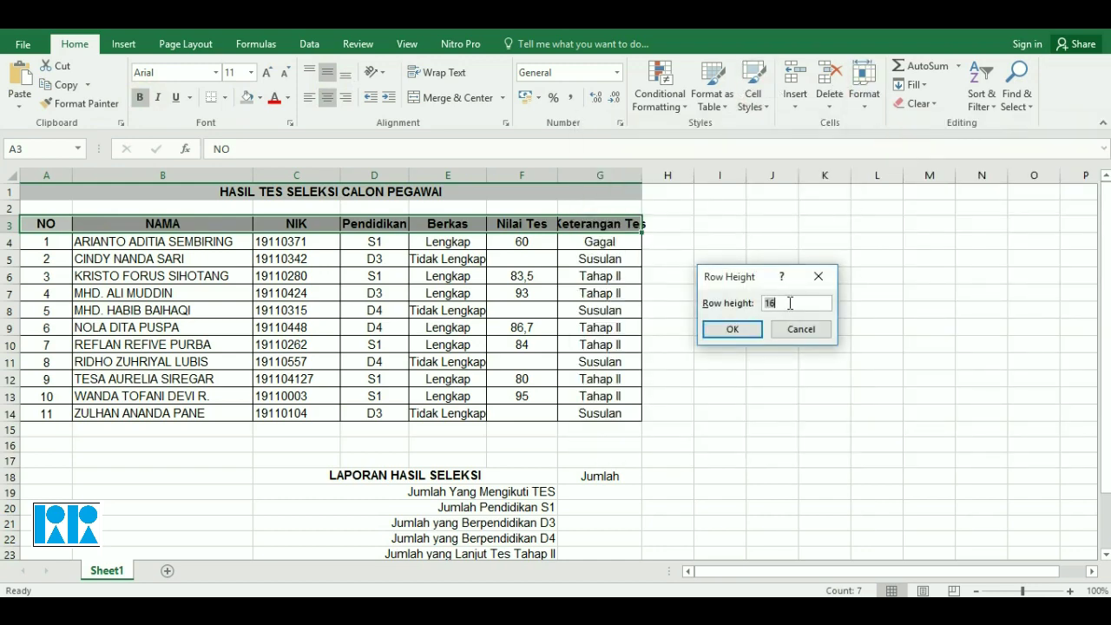
pyautogui.click(734, 329)
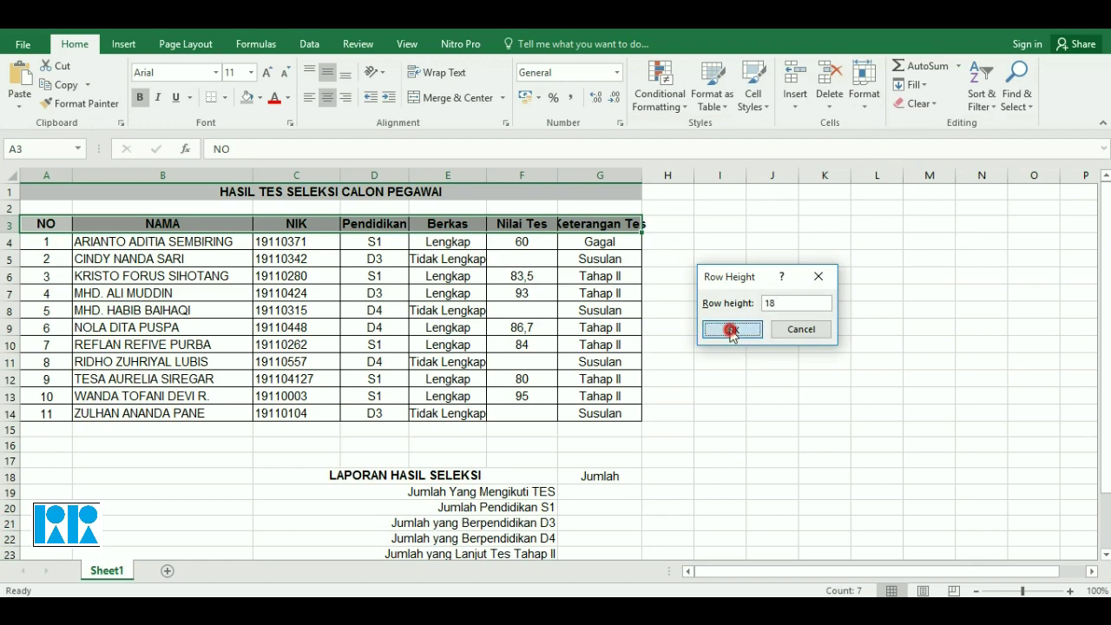
pyautogui.click(707, 333)
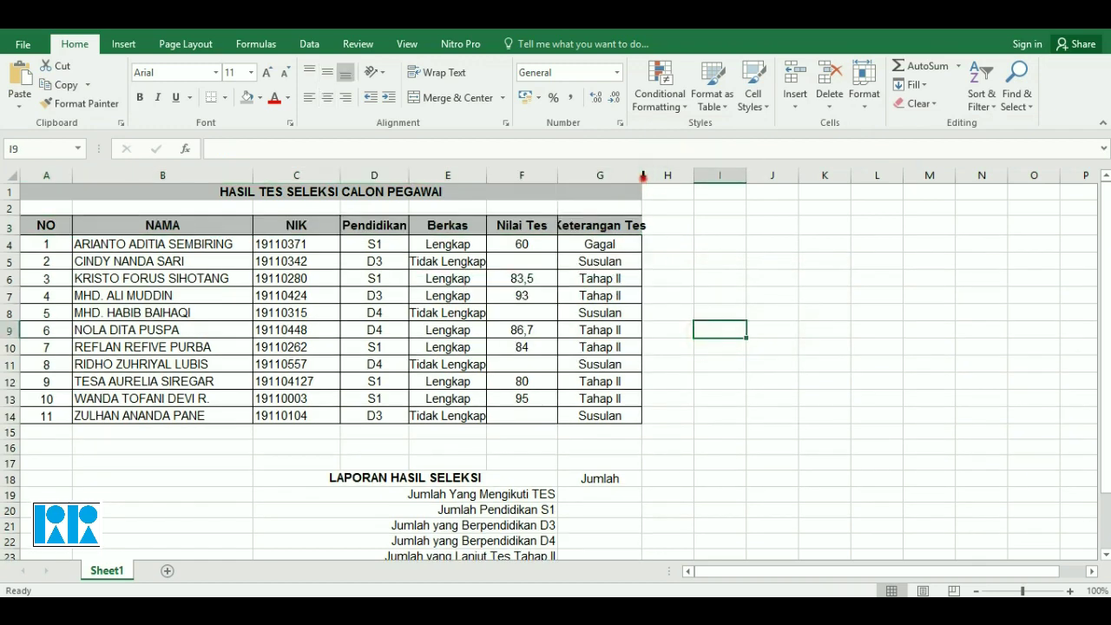
# Autofit column G to fit the 'Keterangan Tes' header.
pyautogui.doubleClick(643, 176)
pyautogui.click(456, 278)
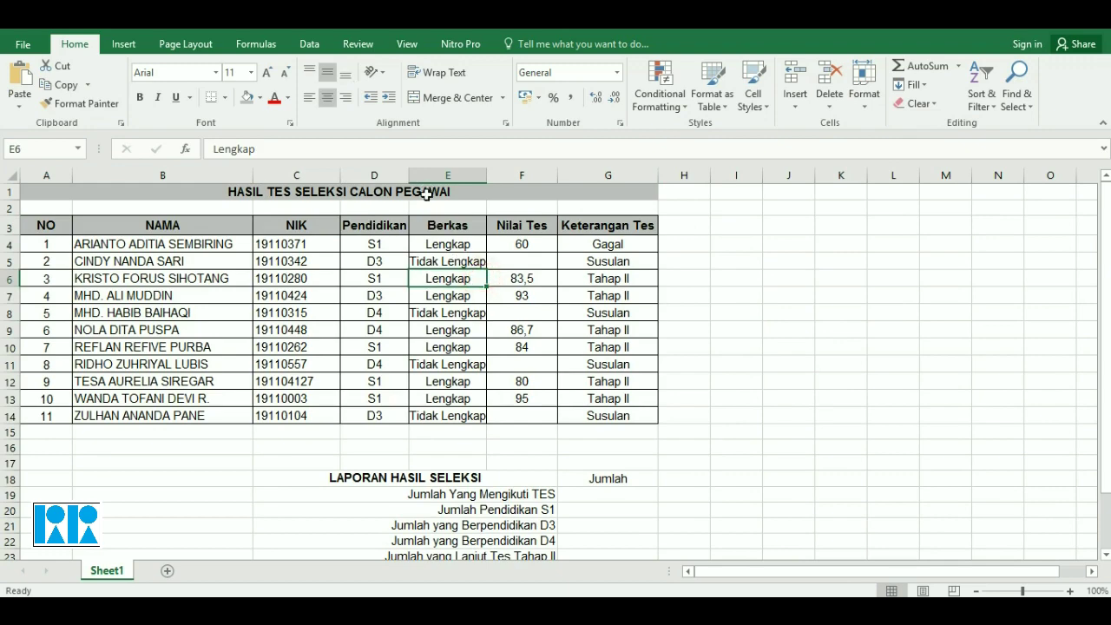
pyautogui.click(495, 358)
# Apply outline and inside borders to the report block C18:G27 via Format Cells.
pyautogui.scroll(-3, 565, 377)
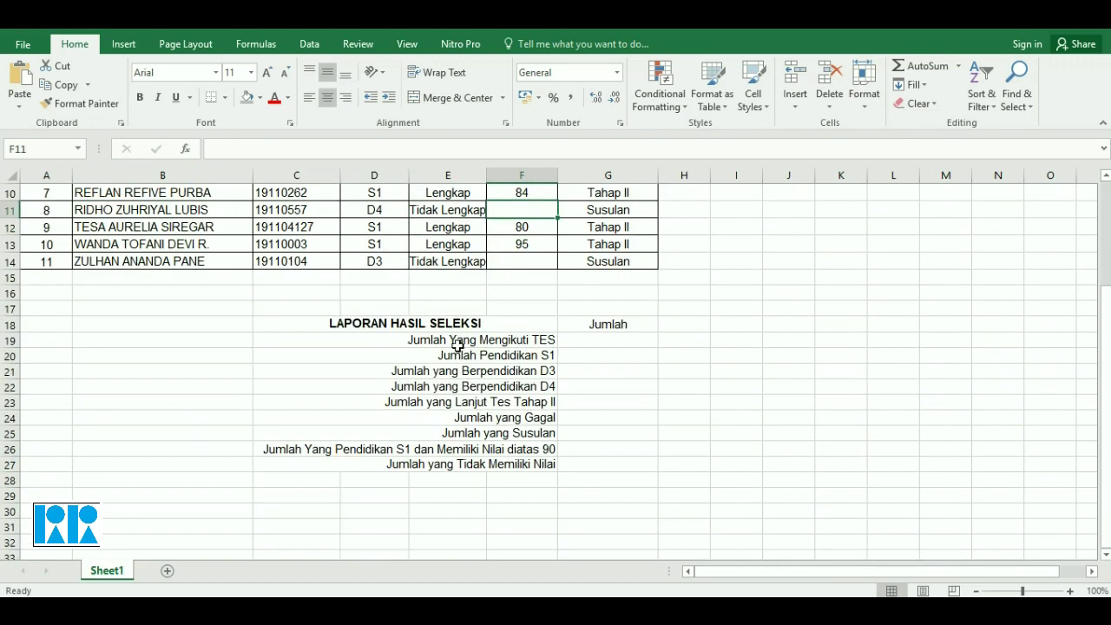
pyautogui.moveTo(463, 339)
pyautogui.mouseDown()
pyautogui.moveTo(610, 437)
pyautogui.moveTo(606, 461)
pyautogui.mouseUp()
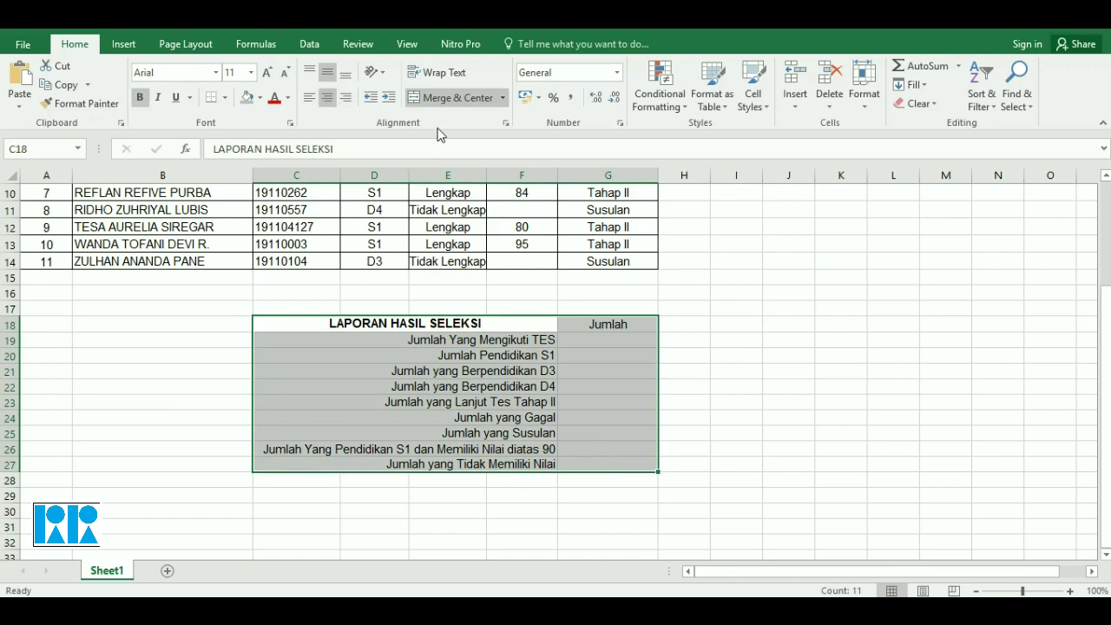
pyautogui.click(505, 123)
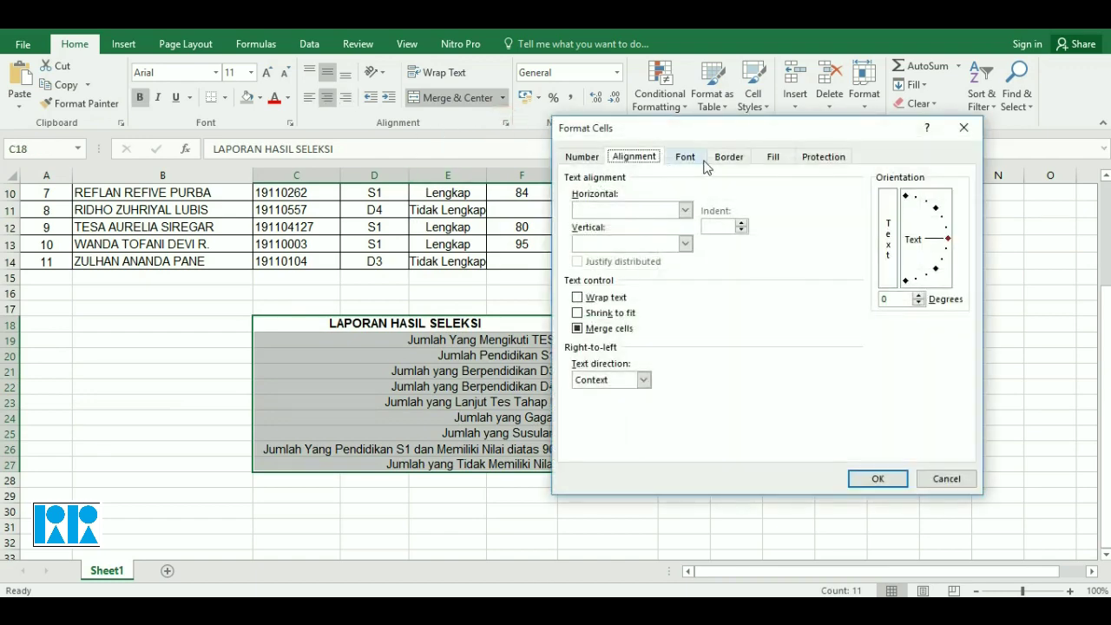
pyautogui.click(729, 157)
pyautogui.click(780, 204)
pyautogui.click(824, 205)
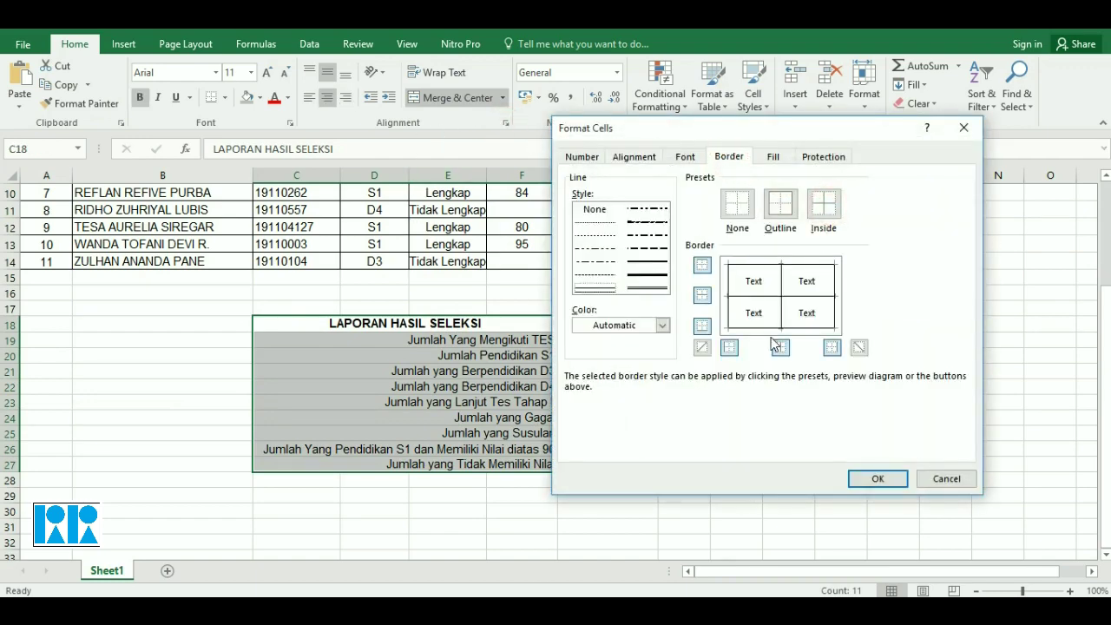
pyautogui.click(875, 479)
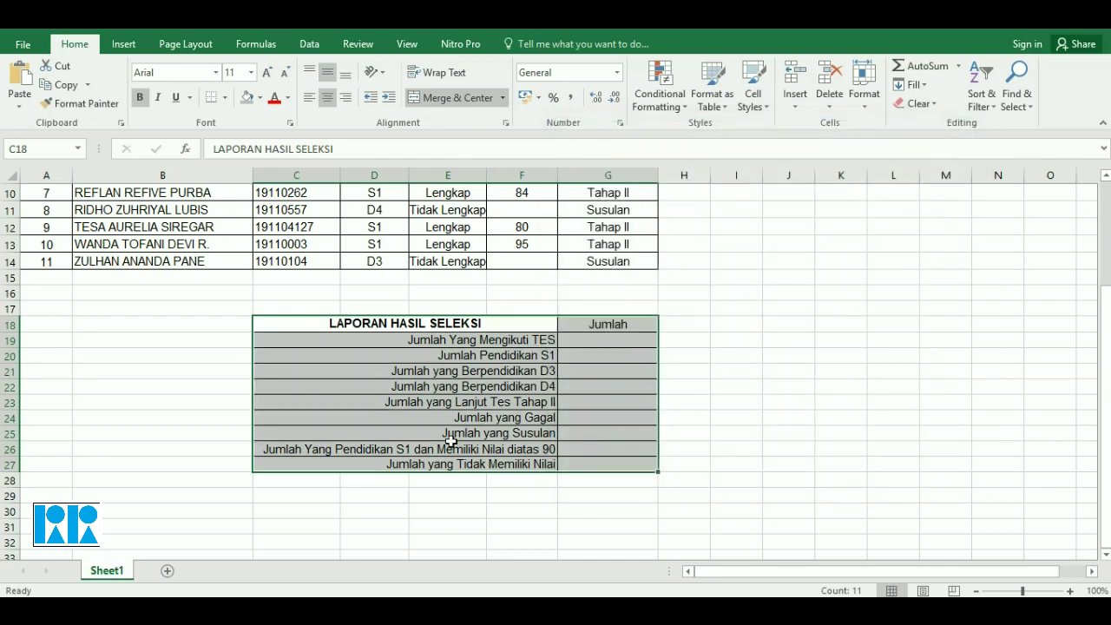
pyautogui.click(729, 325)
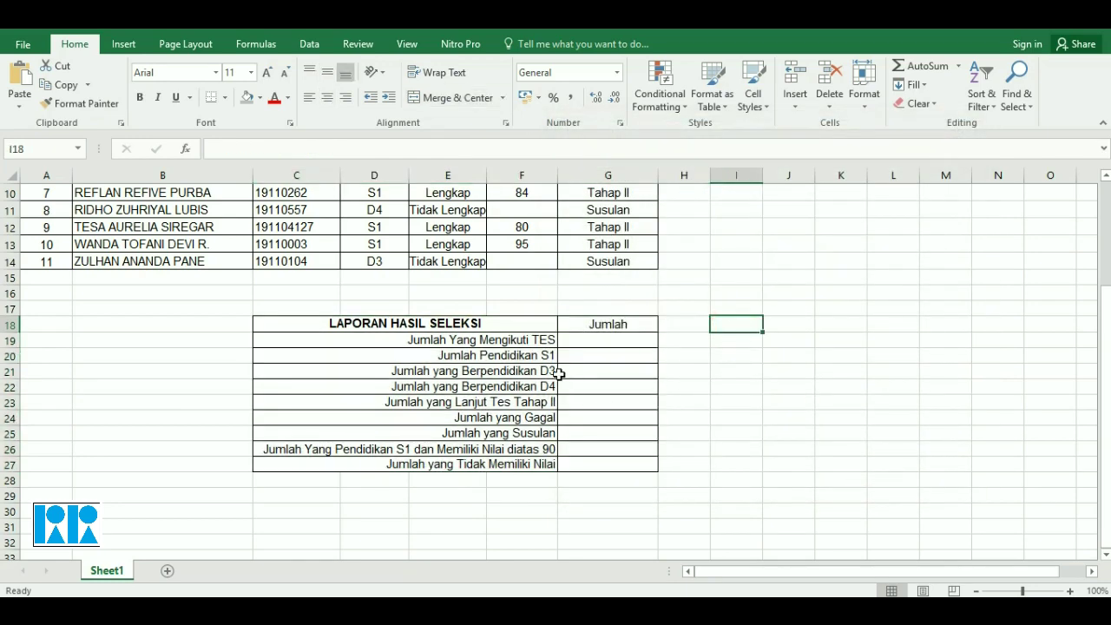
pyautogui.scroll(3, 558, 373)
pyautogui.scroll(1, 558, 372)
pyautogui.scroll(-2, 516, 359)
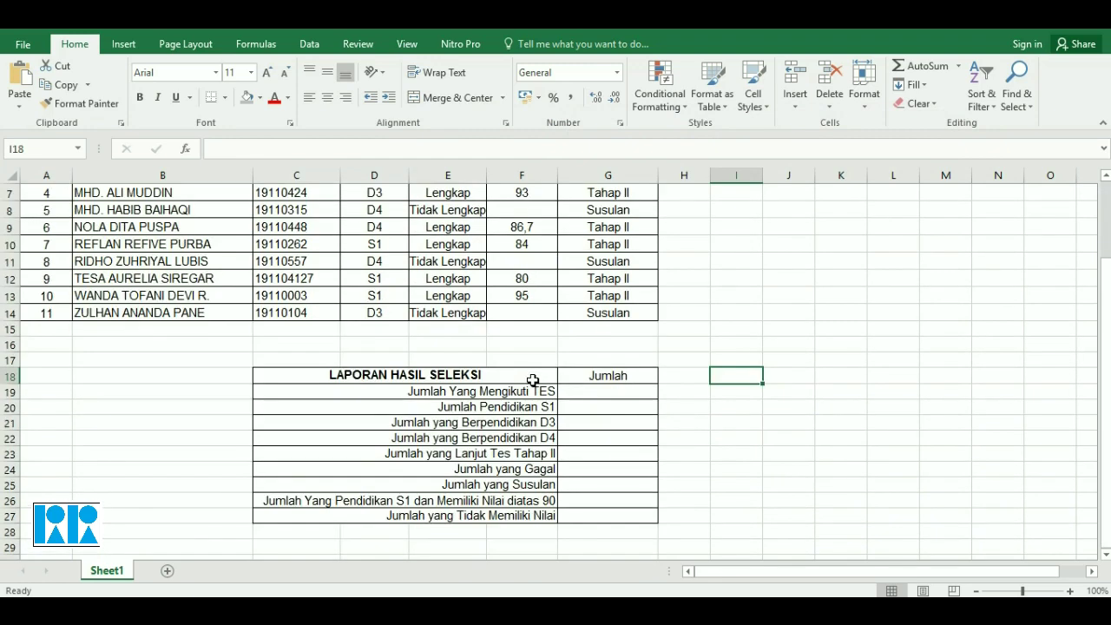
pyautogui.scroll(2, 515, 372)
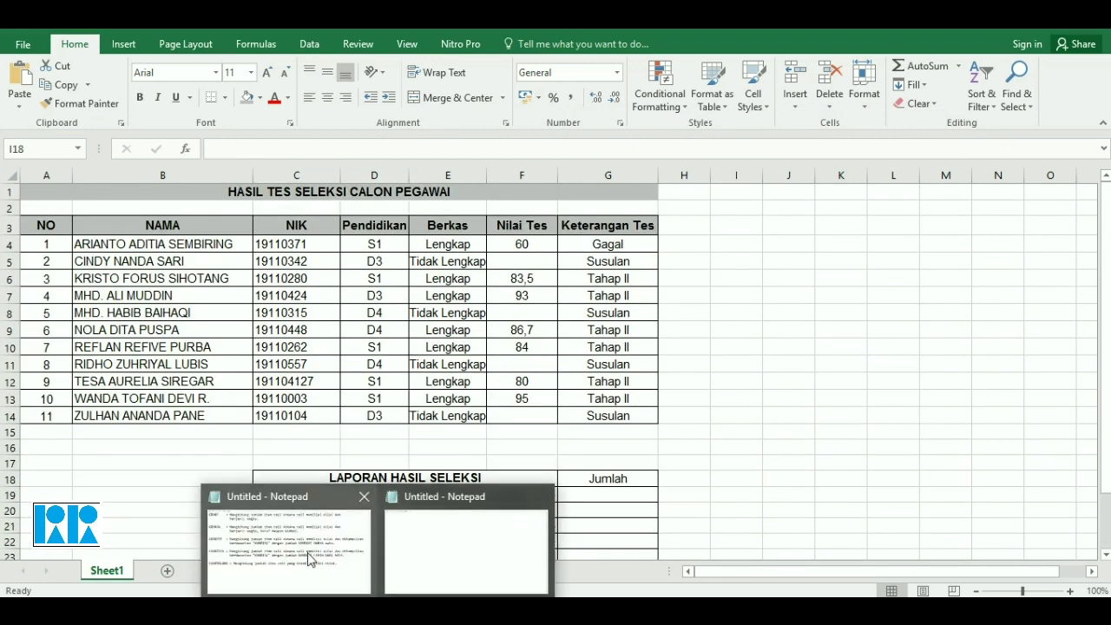
# Switch to Notepad and highlight the COUNT, COUNTA and COUNTIF definitions.
pyautogui.moveTo(373, 608)
pyautogui.click(308, 552)
pyautogui.click(200, 140)
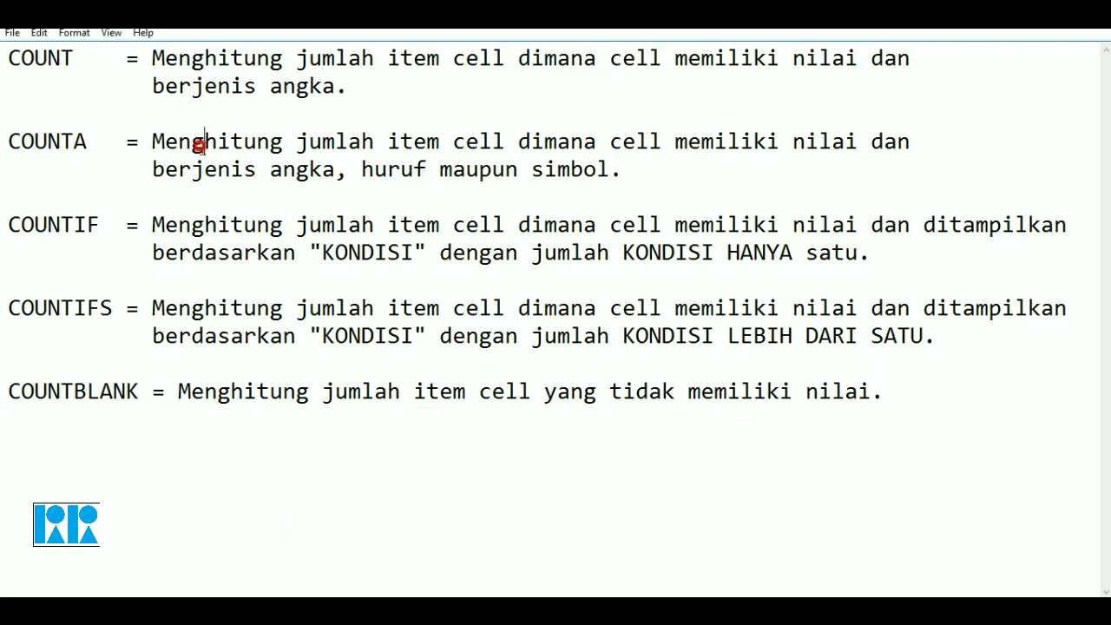
pyautogui.moveTo(12, 61); pyautogui.dragTo(86, 59)
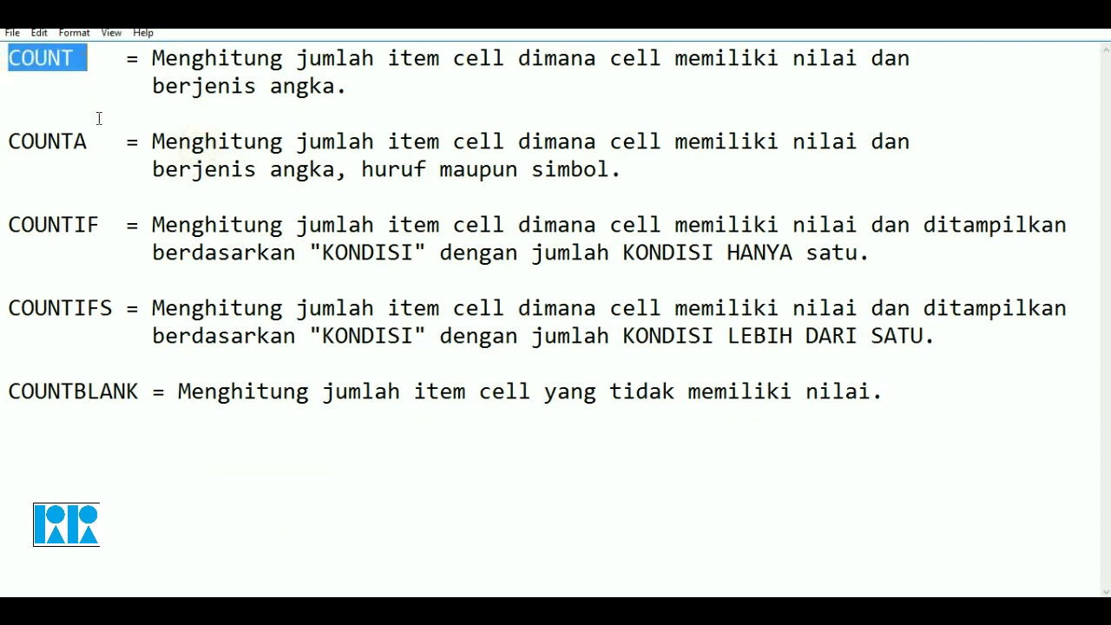
pyautogui.moveTo(156, 57); pyautogui.dragTo(431, 63)
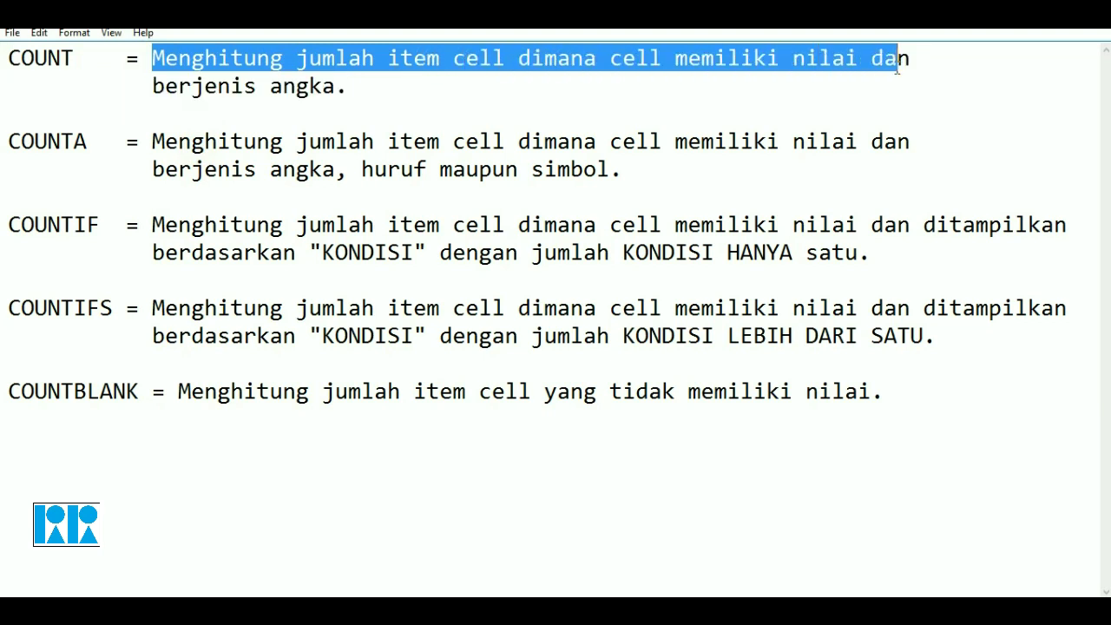
pyautogui.moveTo(431, 63); pyautogui.dragTo(517, 88)
pyautogui.click(354, 93)
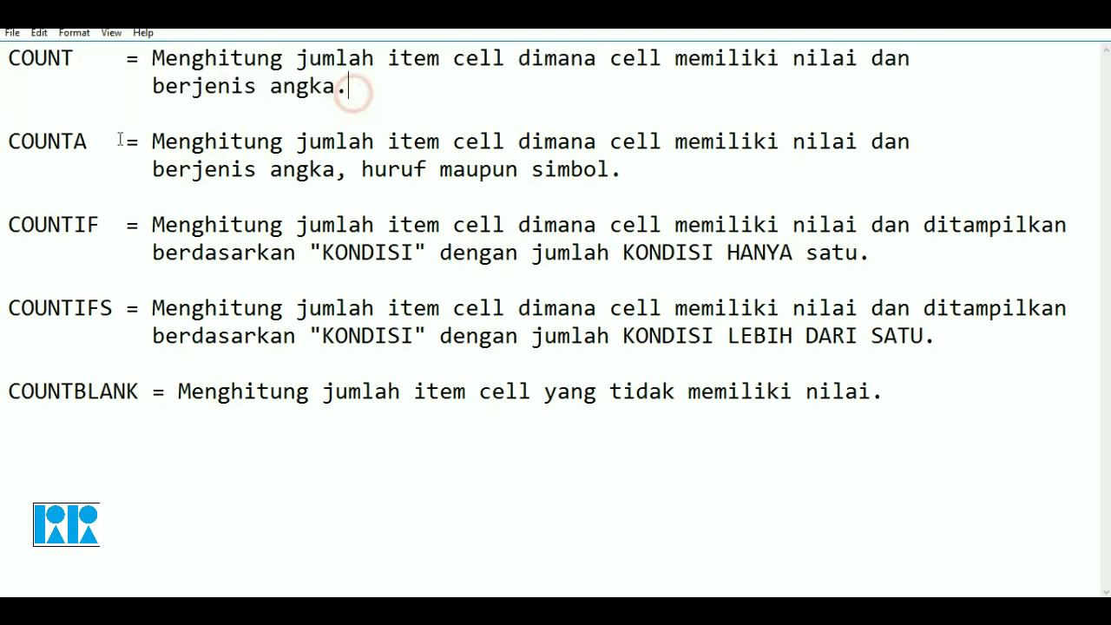
pyautogui.moveTo(8, 142)
pyautogui.mouseDown()
pyautogui.moveTo(726, 154)
pyautogui.moveTo(865, 141)
pyautogui.moveTo(788, 169)
pyautogui.moveTo(536, 165)
pyautogui.moveTo(623, 168)
pyautogui.mouseUp()
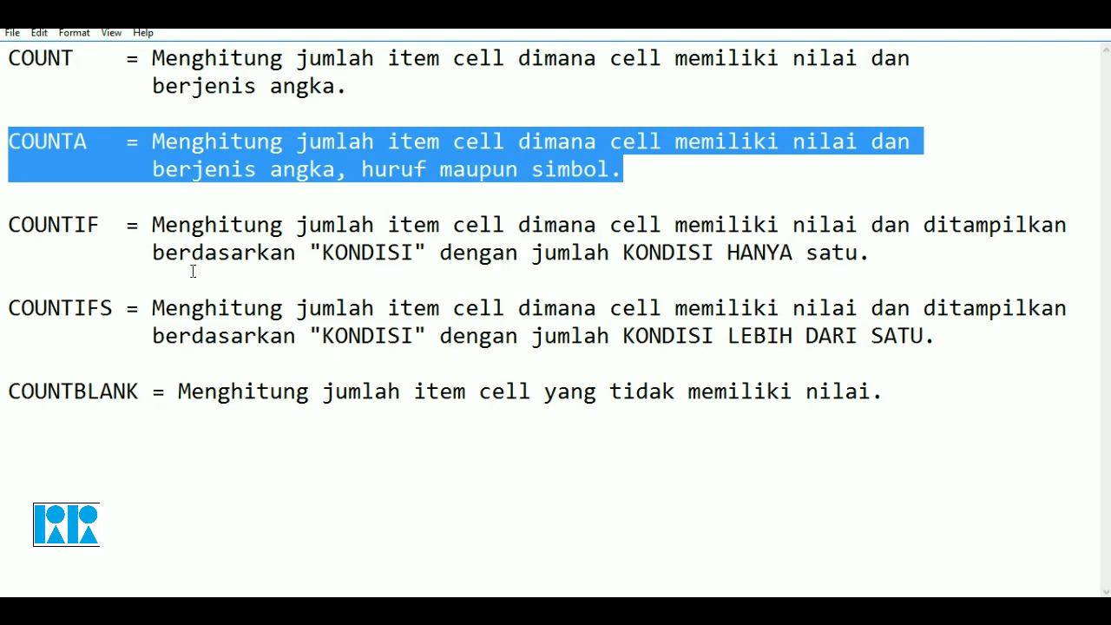
pyautogui.moveTo(11, 226)
pyautogui.mouseDown()
pyautogui.moveTo(258, 251)
pyautogui.moveTo(871, 252)
pyautogui.moveTo(714, 225)
pyautogui.moveTo(871, 225)
pyautogui.moveTo(419, 255)
pyautogui.mouseUp()
# Highlight the key phrases of the COUNTIF, COUNTIFS and COUNTBLANK definitions.
pyautogui.moveTo(531, 253); pyautogui.dragTo(862, 253)
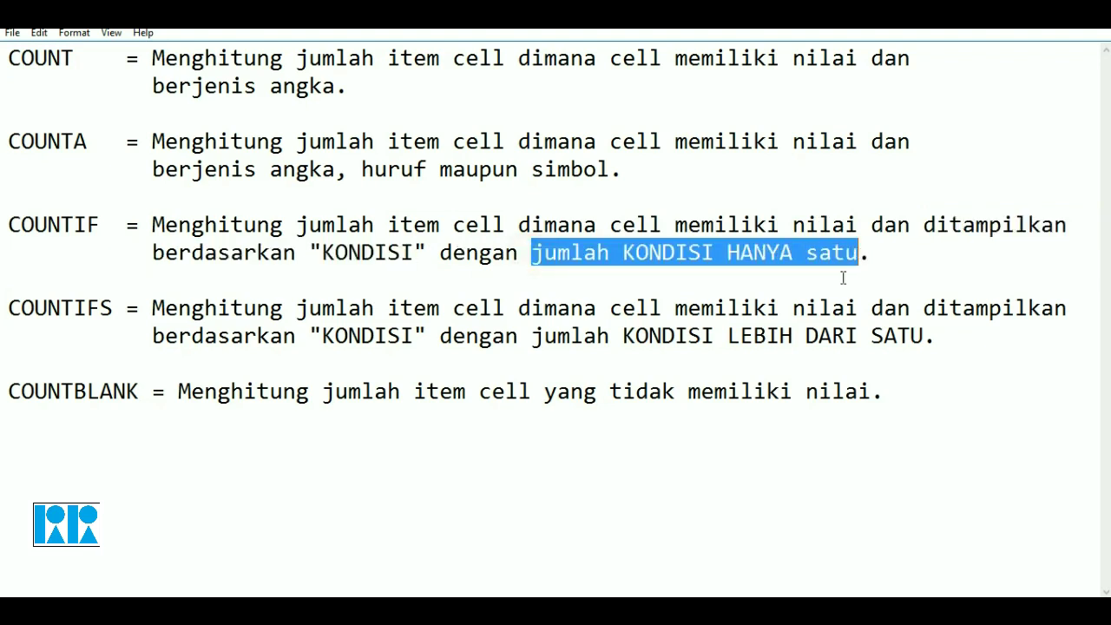
pyautogui.click(704, 304)
pyautogui.moveTo(9, 308); pyautogui.dragTo(862, 318)
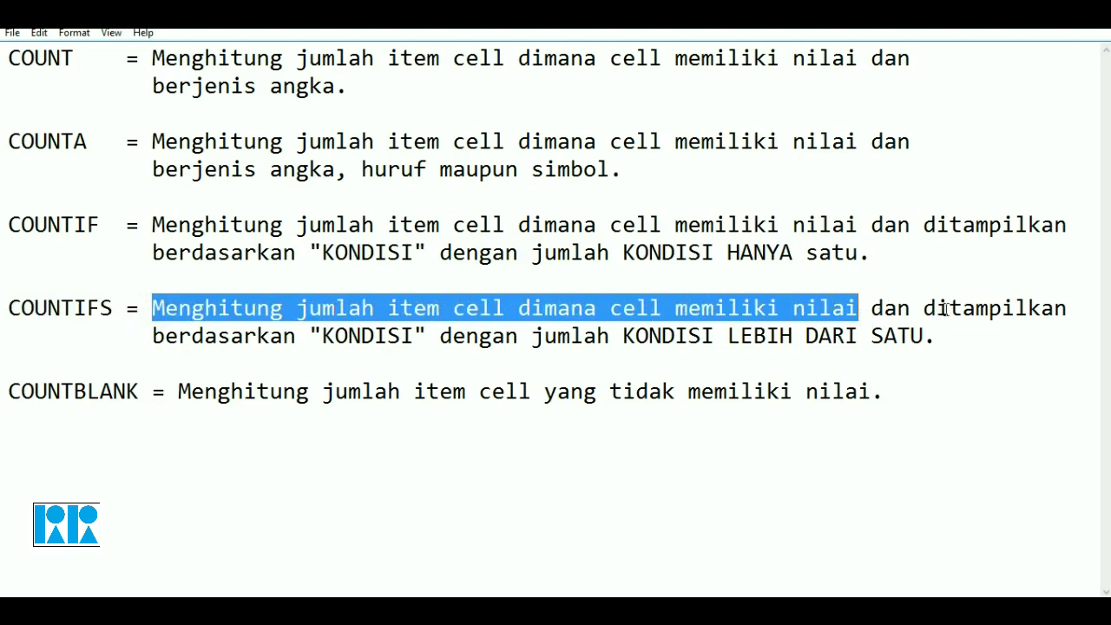
pyautogui.moveTo(920, 308); pyautogui.dragTo(427, 336)
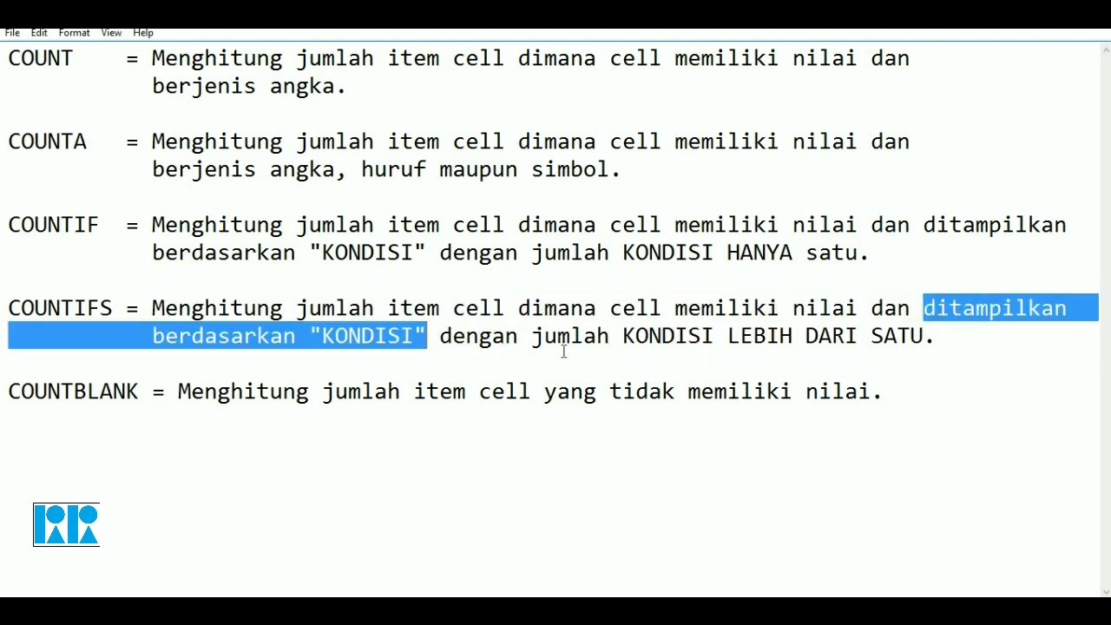
pyautogui.moveTo(533, 337); pyautogui.dragTo(923, 337)
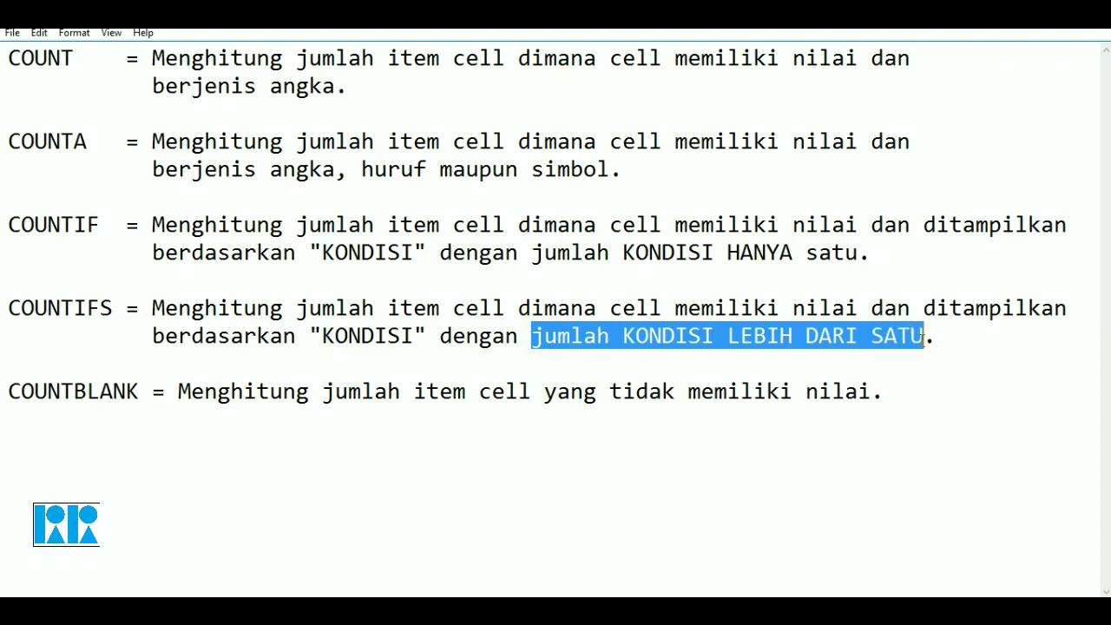
pyautogui.click(867, 365)
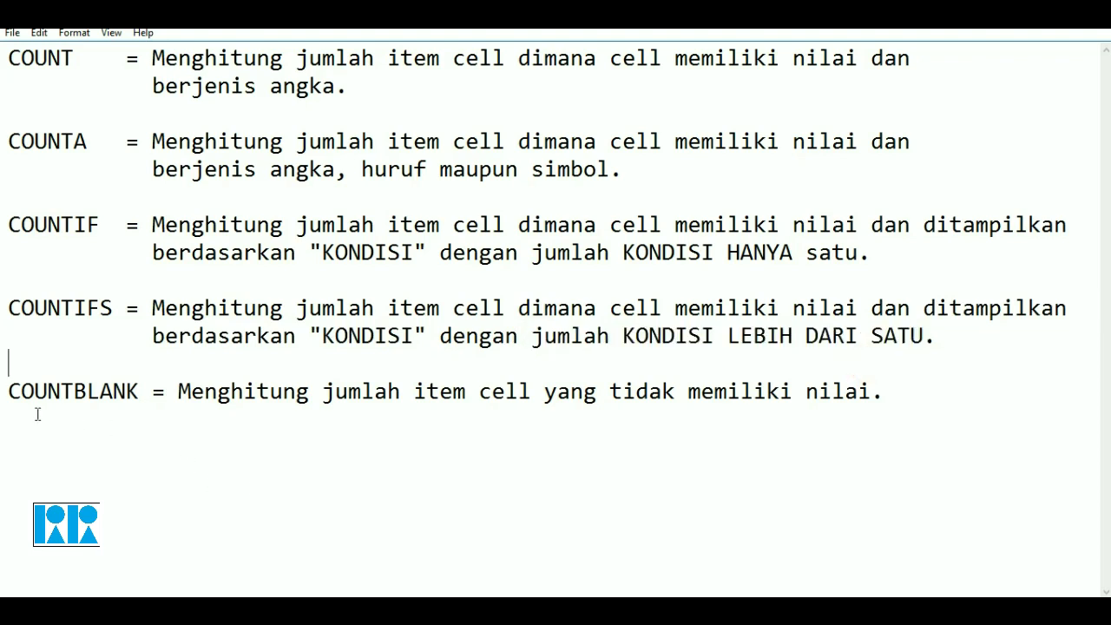
pyautogui.moveTo(3, 390); pyautogui.dragTo(533, 408)
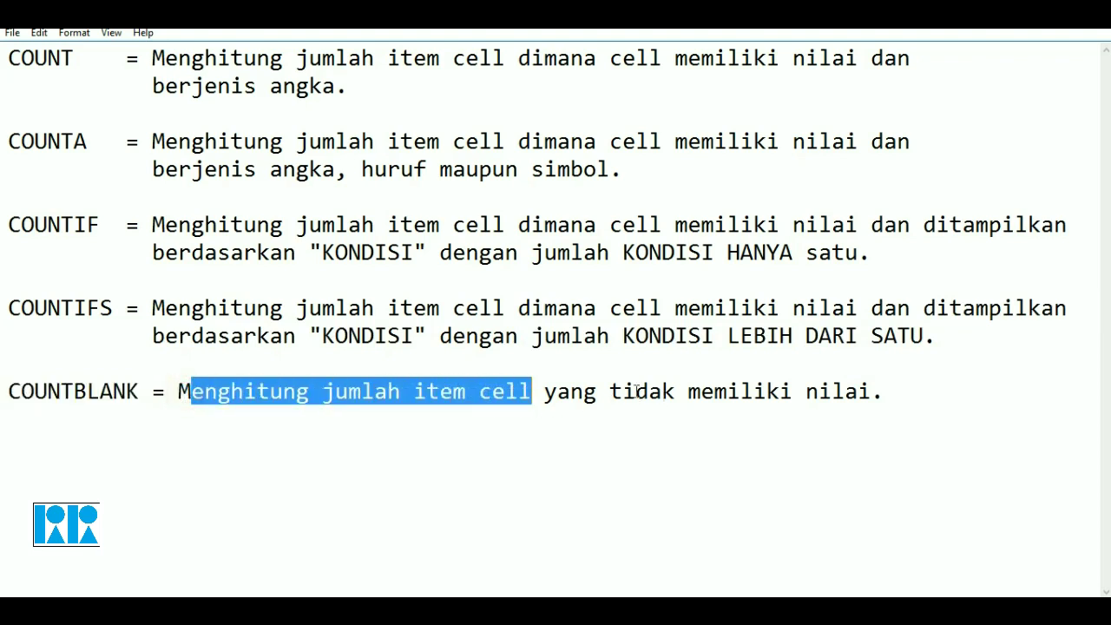
pyautogui.moveTo(614, 392)
pyautogui.mouseDown()
pyautogui.moveTo(846, 405)
pyautogui.moveTo(855, 430)
pyautogui.mouseUp()
pyautogui.click(800, 390)
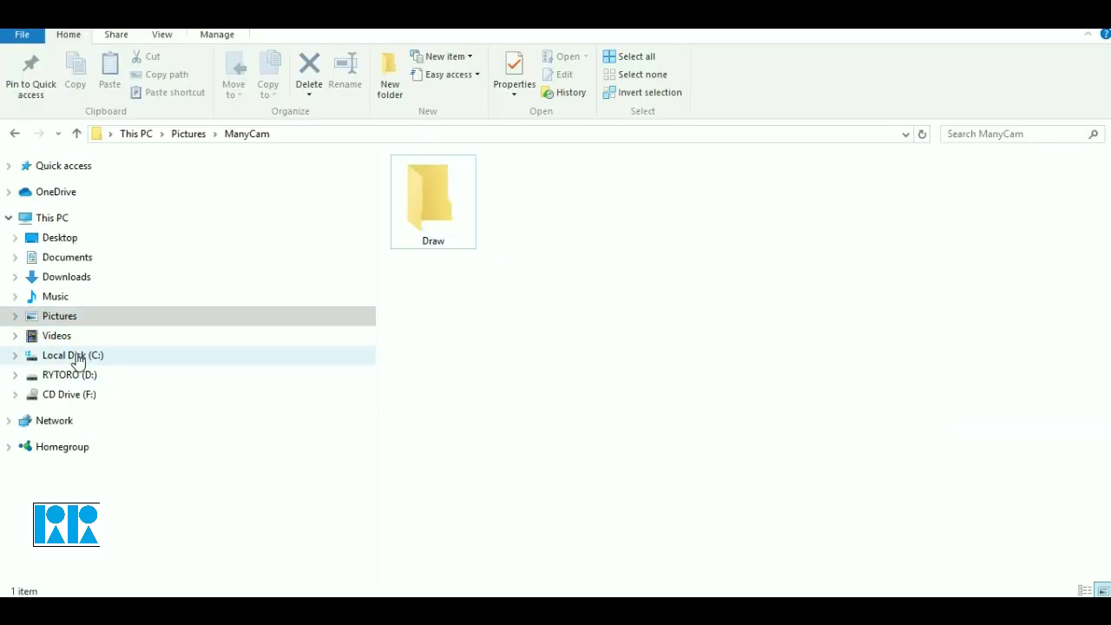
# Launch ZoomIt from Local Disk (C:) and return to the Excel sheet.
pyautogui.click(87, 355)
pyautogui.click(437, 292)
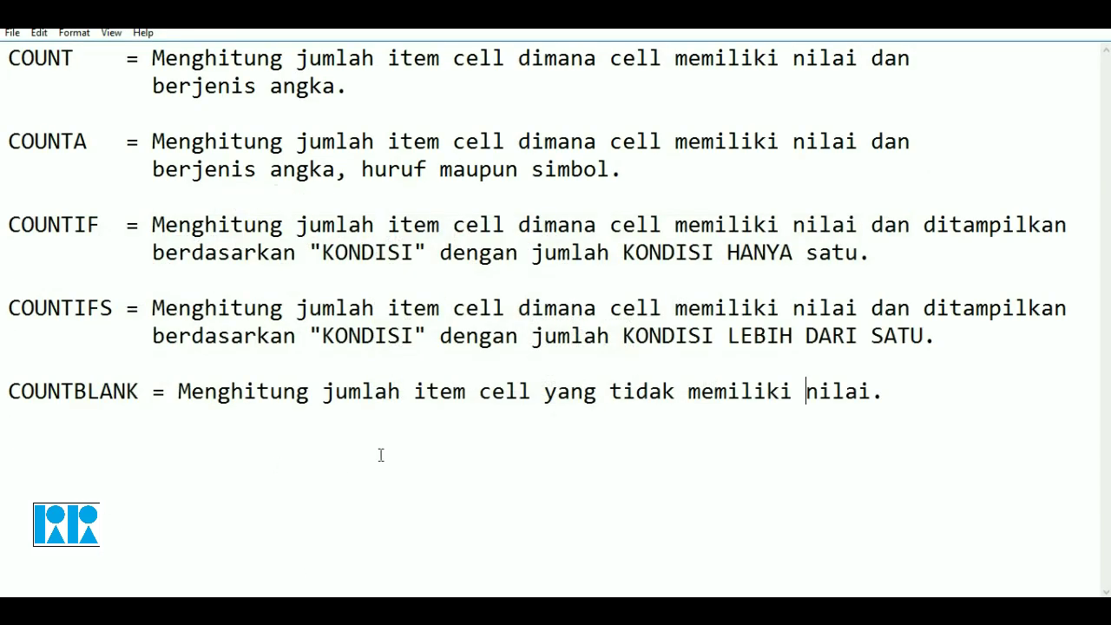
pyautogui.click(301, 496)
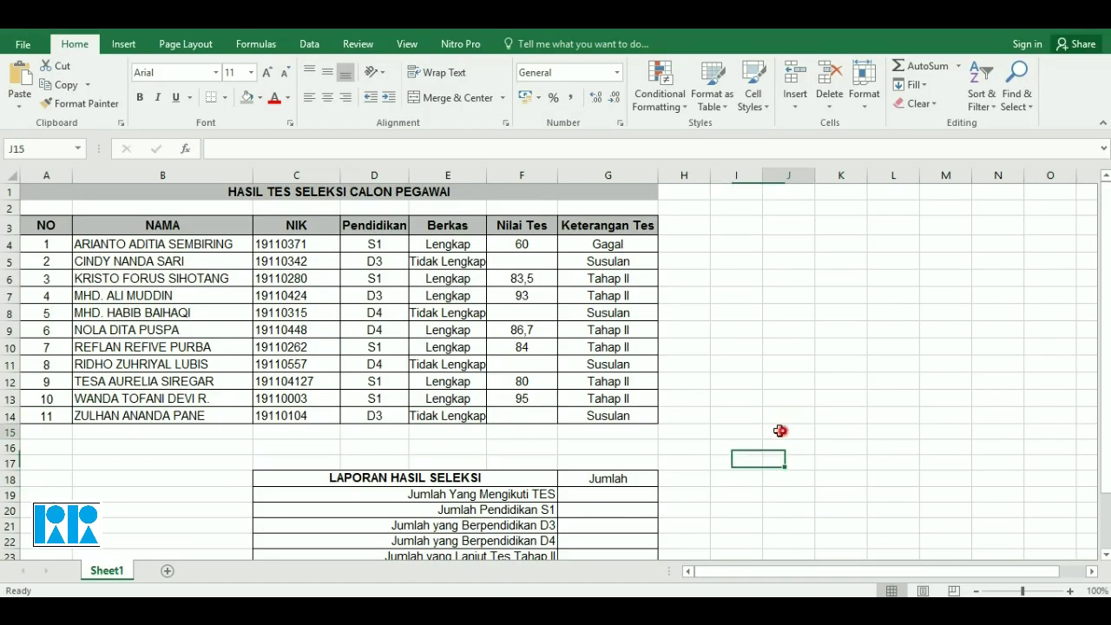
# Set the row height of report block C19:G27 to 19.
pyautogui.click(522, 330)
pyautogui.scroll(-1, 549, 412)
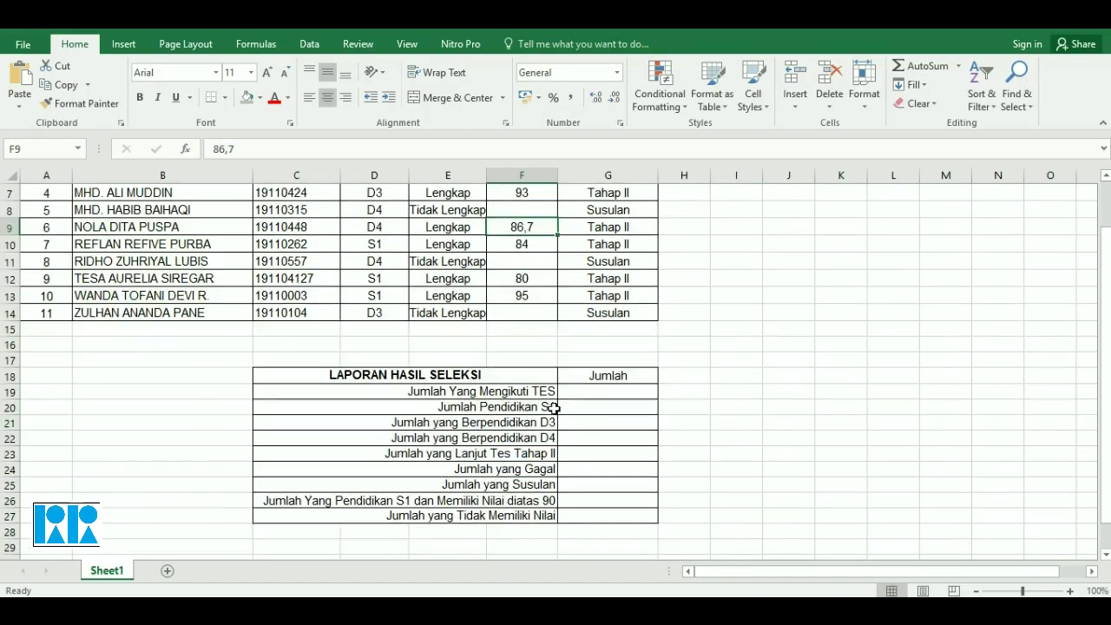
pyautogui.moveTo(505, 391); pyautogui.dragTo(607, 517)
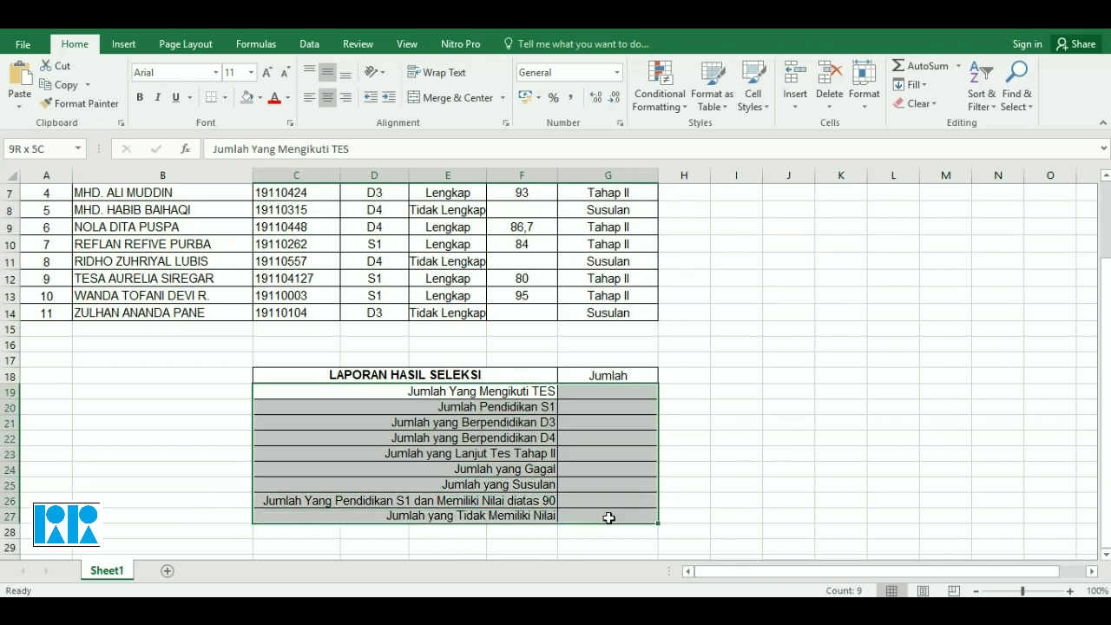
pyautogui.click(865, 95)
pyautogui.click(886, 139)
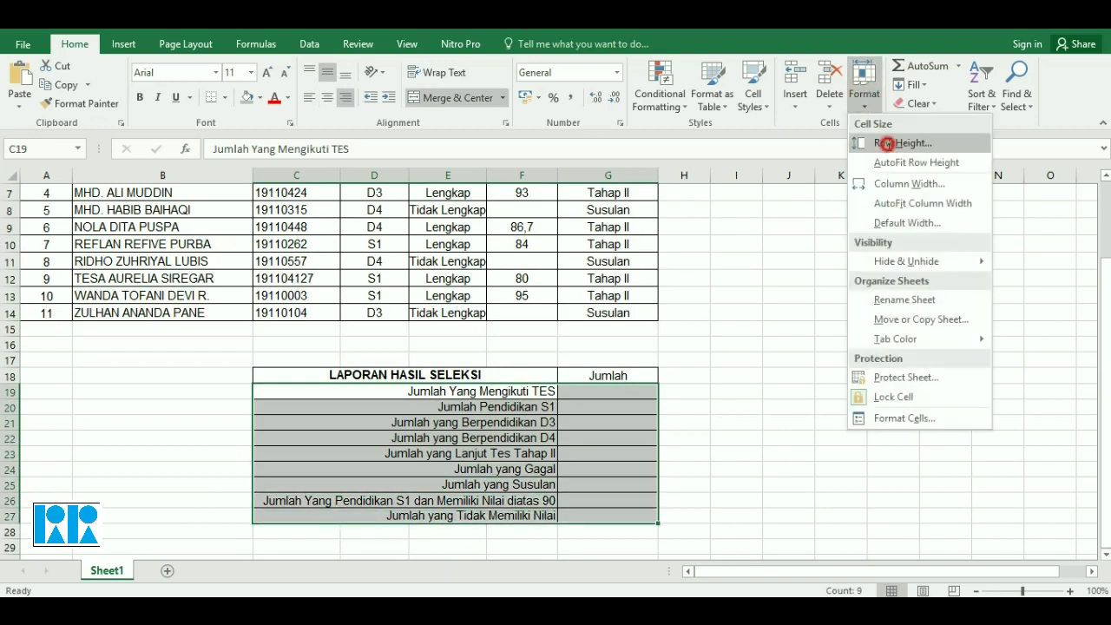
pyautogui.write('19')
pyautogui.press('Return')
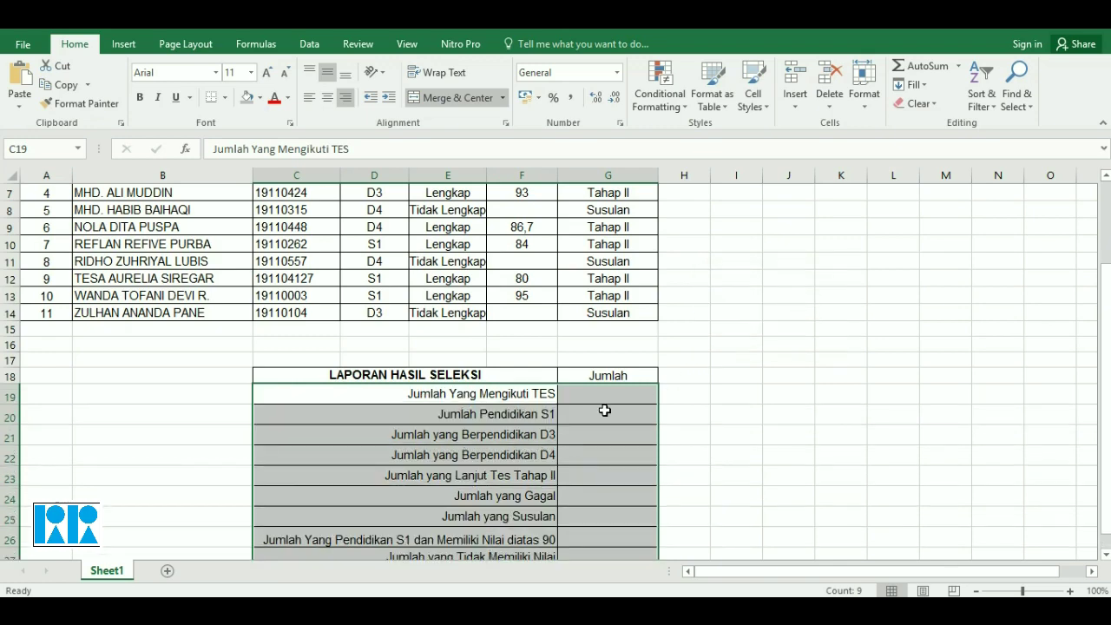
pyautogui.click(542, 444)
# Select G19 for the first total.
pyautogui.click(602, 393)
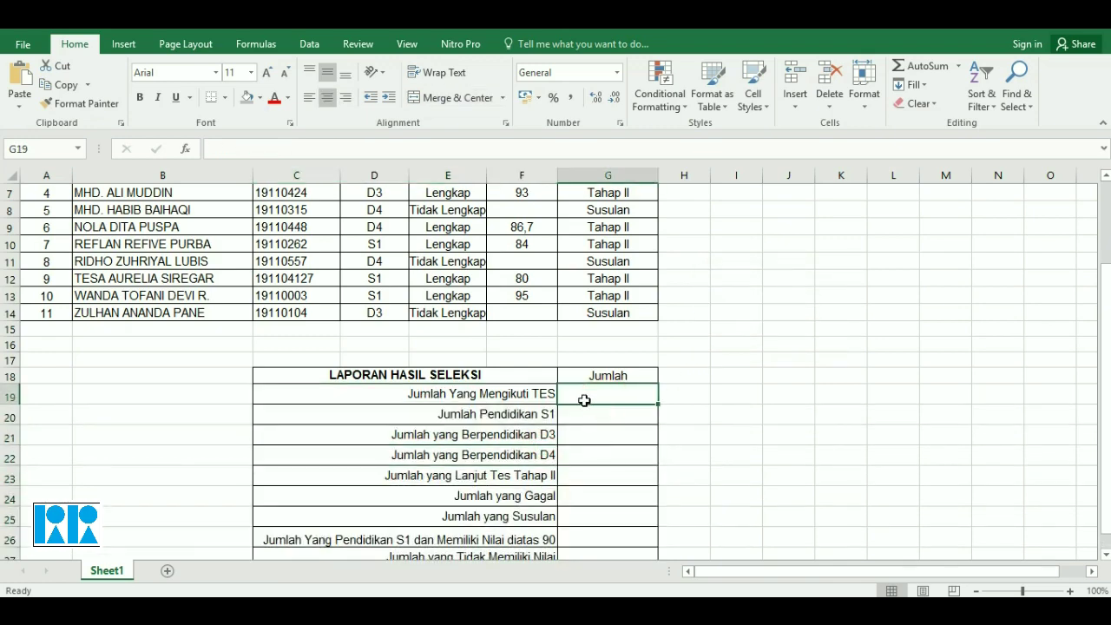
pyautogui.scroll(-1, 570, 396)
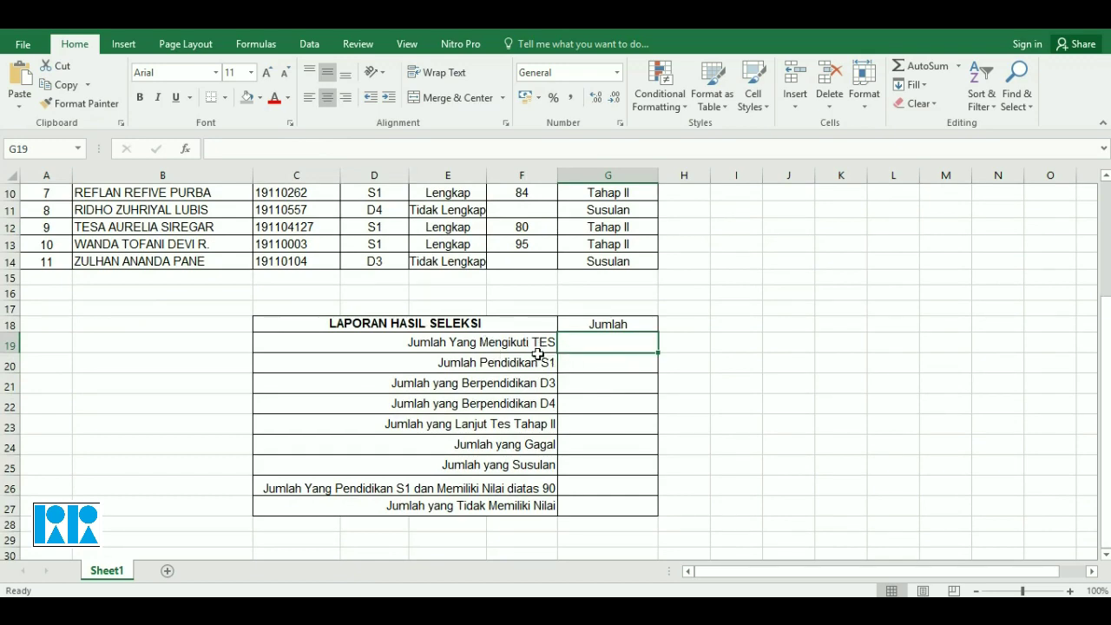
pyautogui.scroll(1, 538, 354)
pyautogui.scroll(1, 538, 354)
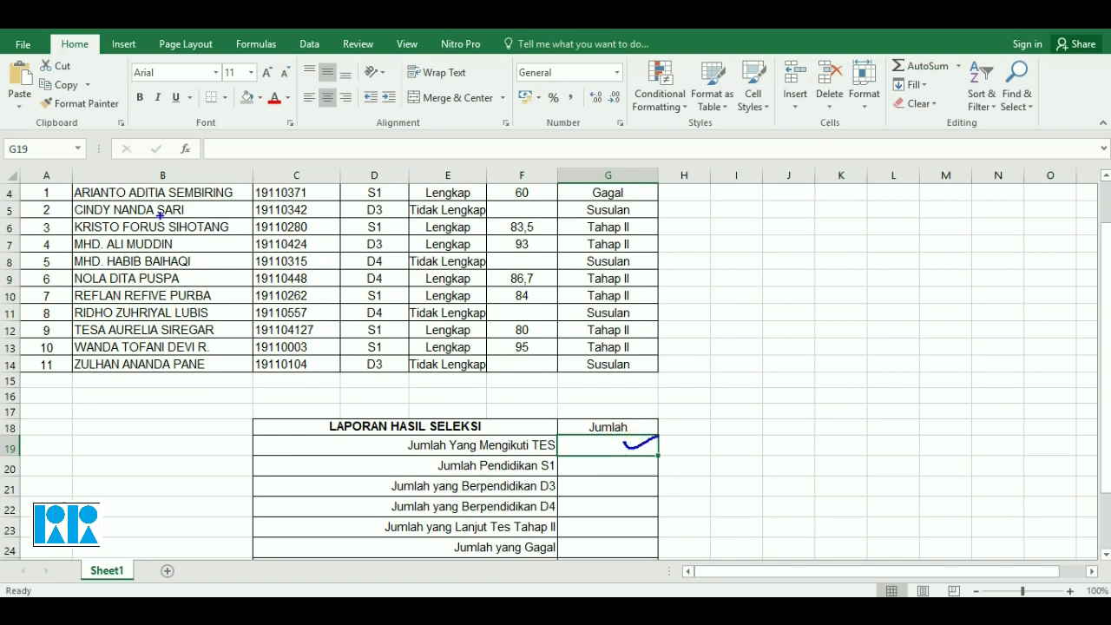
# Draw ZoomIt pen marks down column B, circling its header and arrowing to row 14.
pyautogui.moveTo(151, 192); pyautogui.dragTo(143, 317)
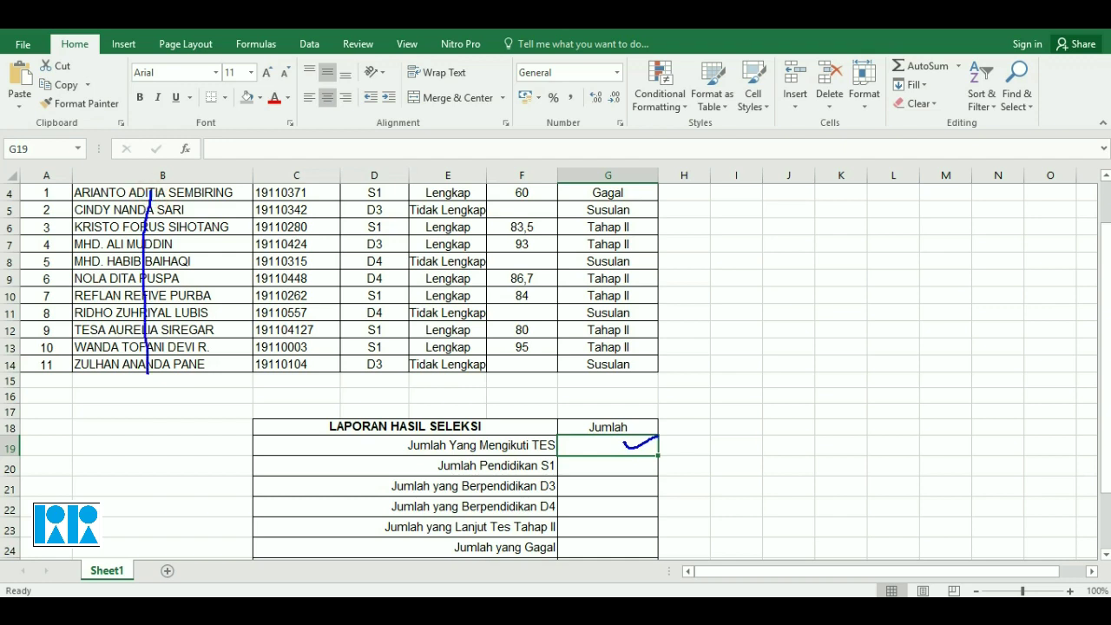
pyautogui.moveTo(164, 164)
pyautogui.mouseDown()
pyautogui.moveTo(178, 193)
pyautogui.moveTo(31, 198)
pyautogui.mouseUp()
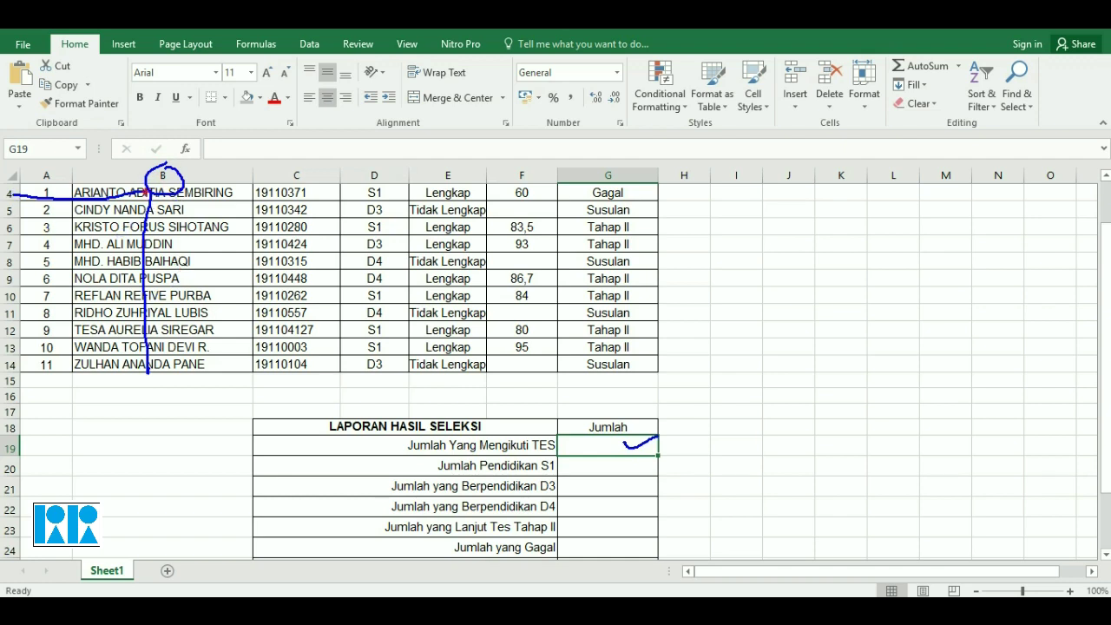
pyautogui.moveTo(177, 162)
pyautogui.mouseDown()
pyautogui.moveTo(151, 165)
pyautogui.moveTo(151, 201)
pyautogui.moveTo(91, 311)
pyautogui.mouseUp()
pyautogui.moveTo(22, 359); pyautogui.dragTo(26, 368)
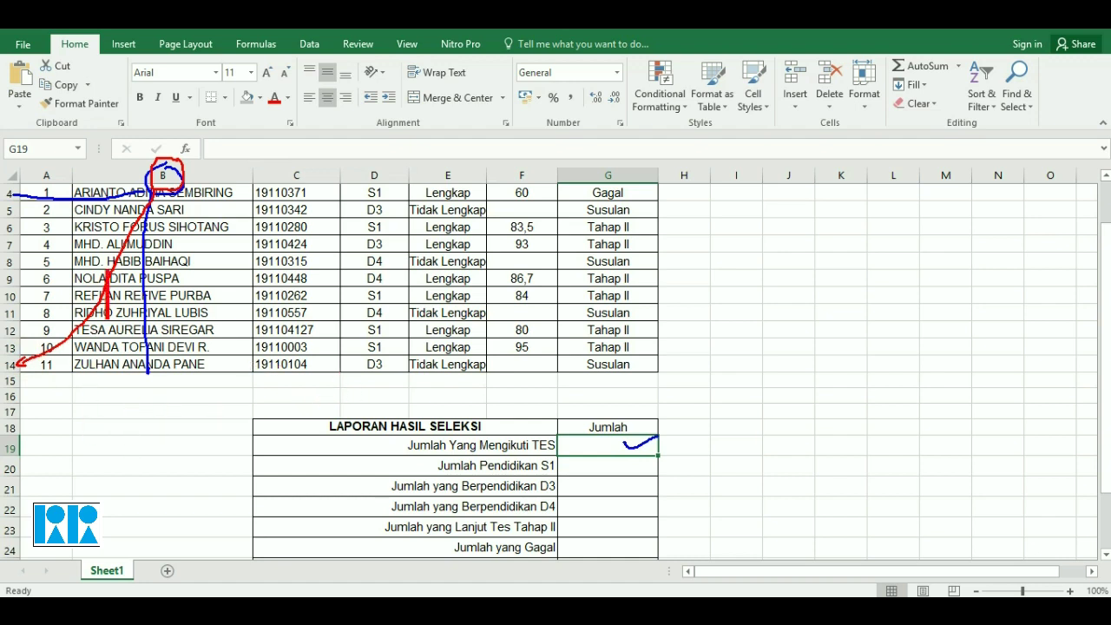
pyautogui.moveTo(106, 295); pyautogui.dragTo(139, 295)
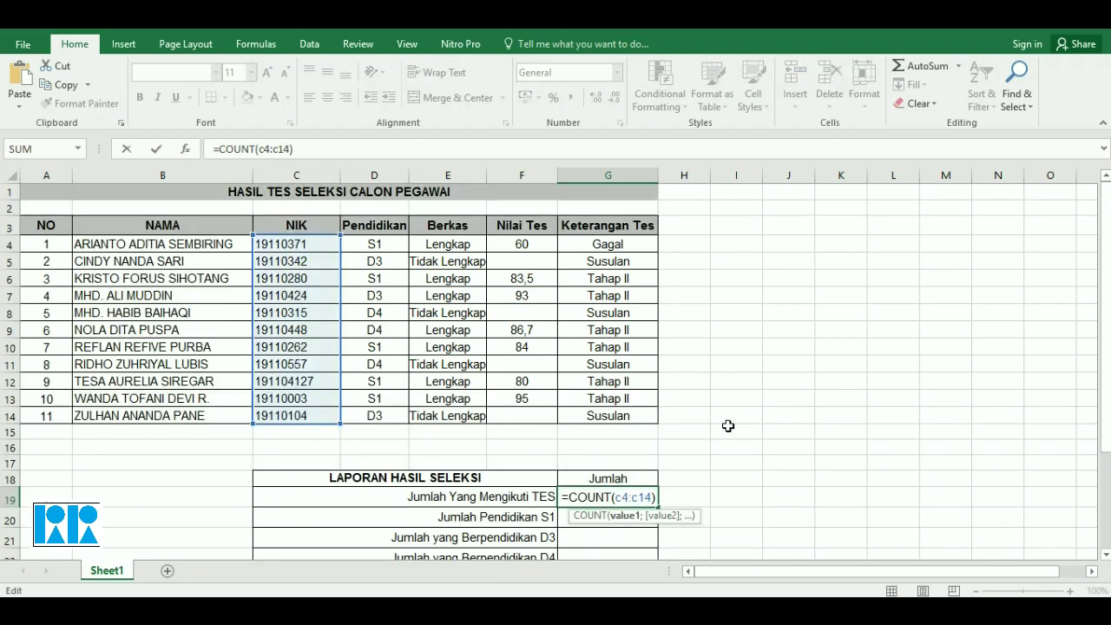
# Commit =COUNT(C4:C14) in G19 to get 11, then return to the Notepad notes.
pyautogui.press('Return')
pyautogui.click(607, 497)
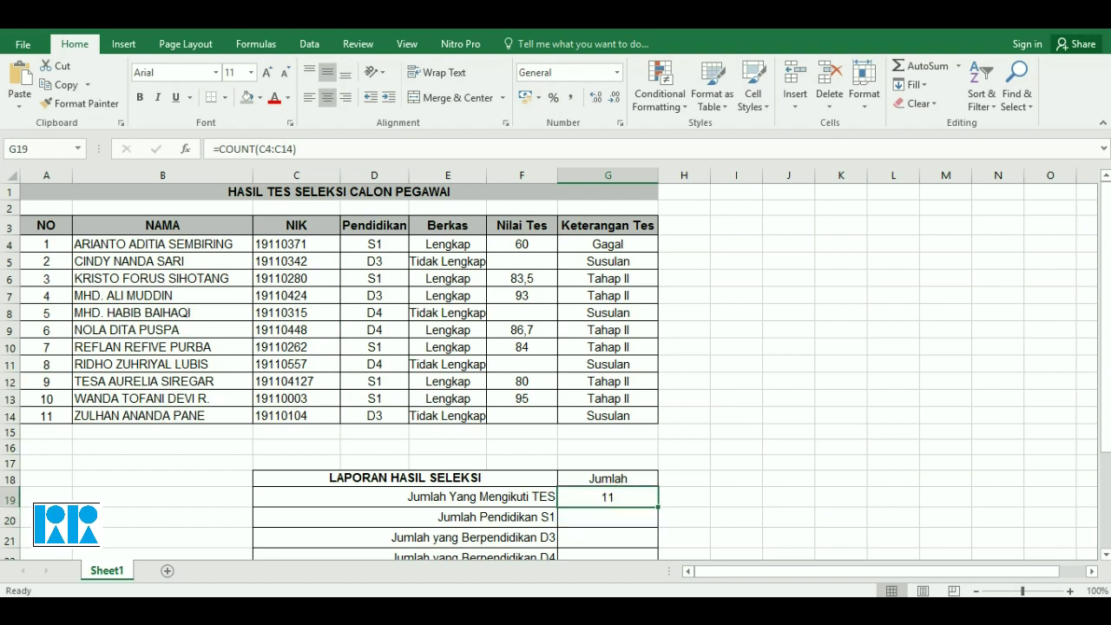
pyautogui.click(318, 552)
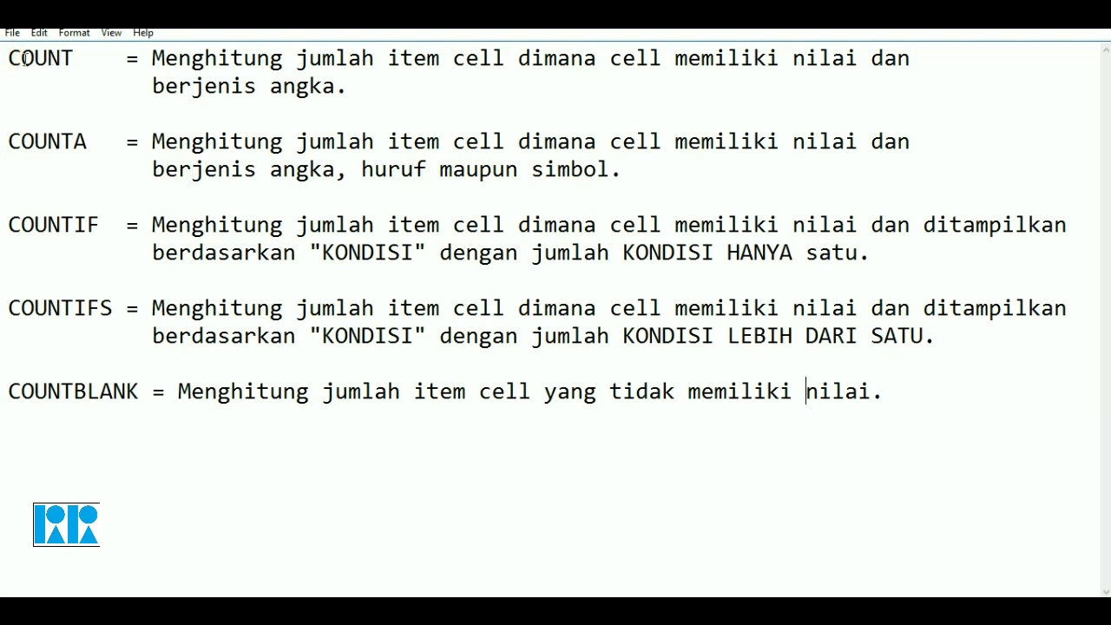
# Highlight the COUNT definition, emphasising 'berjenis angka' (numeric cells only).
pyautogui.moveTo(9, 58); pyautogui.dragTo(87, 58)
pyautogui.moveTo(155, 58)
pyautogui.mouseDown()
pyautogui.moveTo(817, 74)
pyautogui.moveTo(858, 59)
pyautogui.mouseUp()
pyautogui.moveTo(153, 86); pyautogui.dragTo(341, 96)
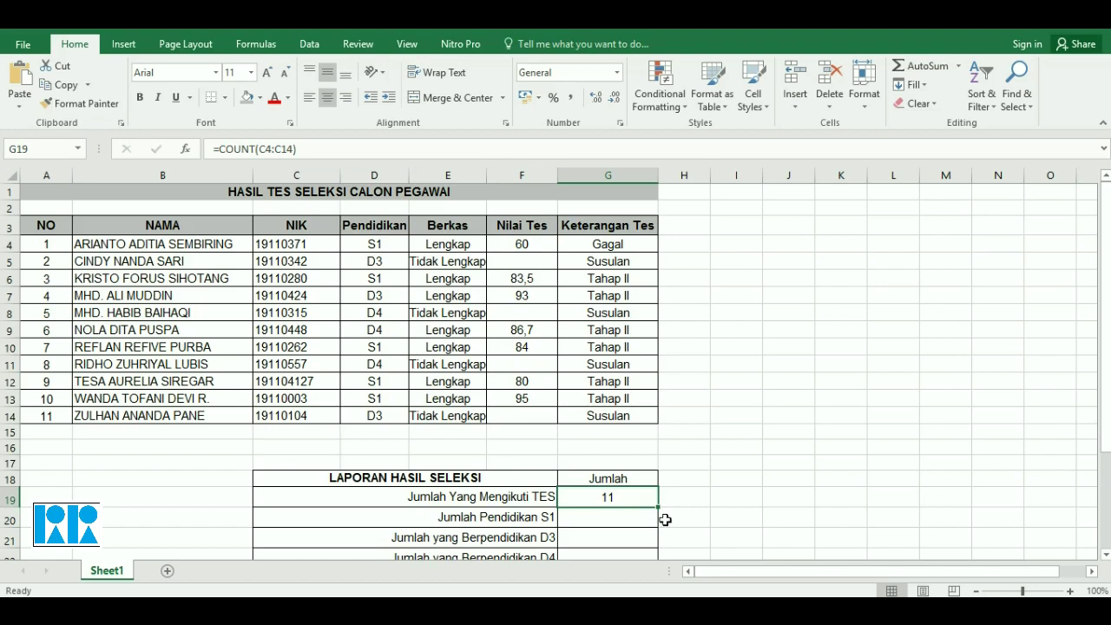
pyautogui.moveTo(668, 493); pyautogui.dragTo(700, 489)
pyautogui.scroll(-1, 677, 459)
pyautogui.press('F2')
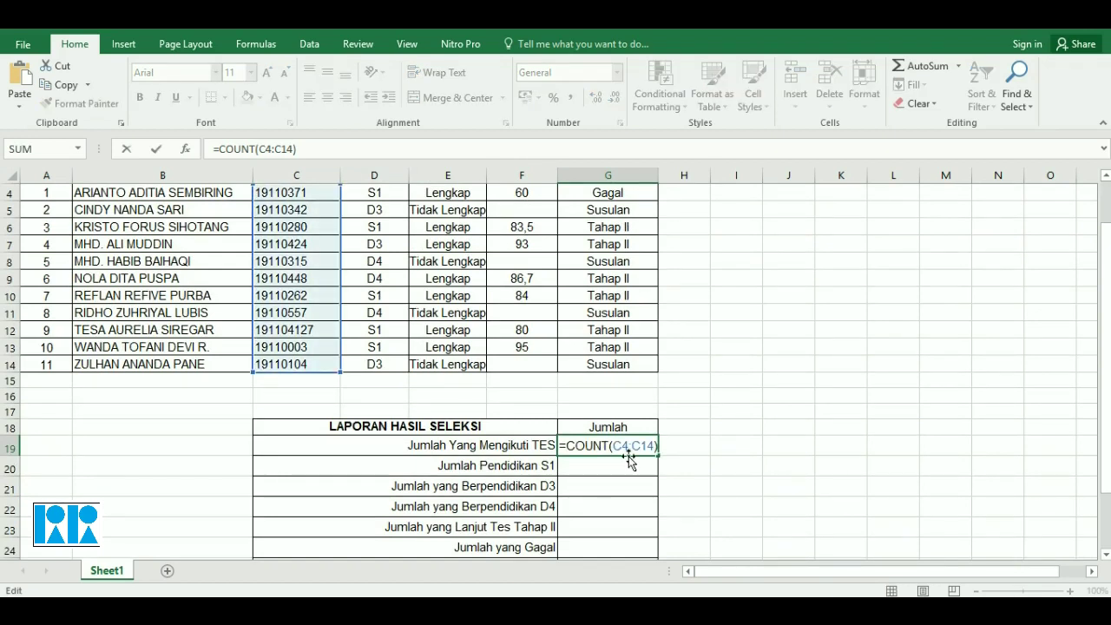
pyautogui.press('Return')
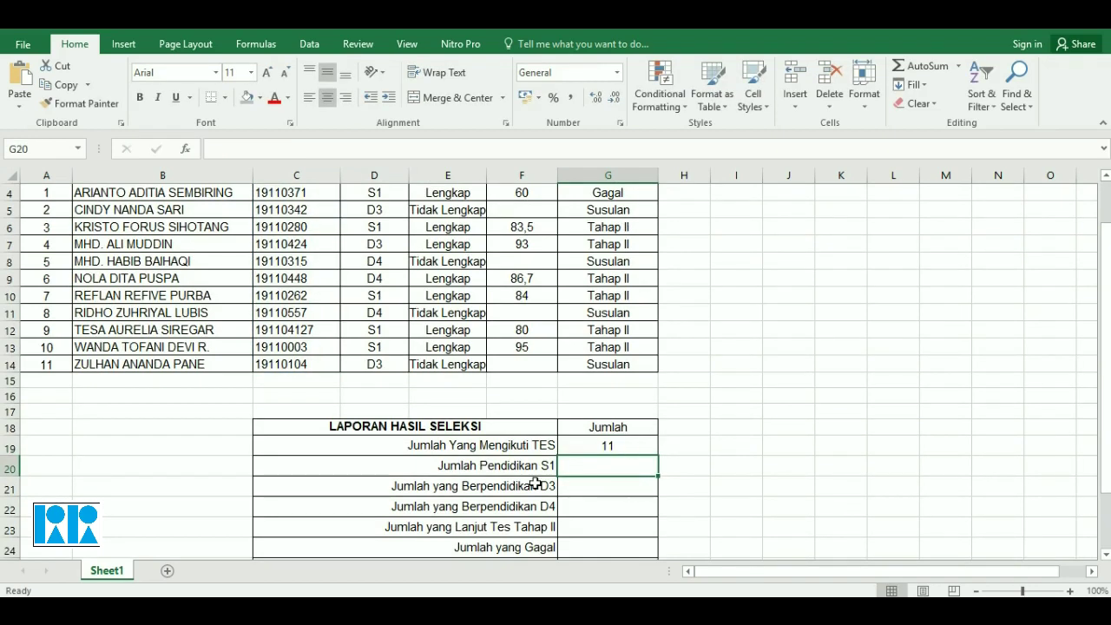
pyautogui.click(503, 465)
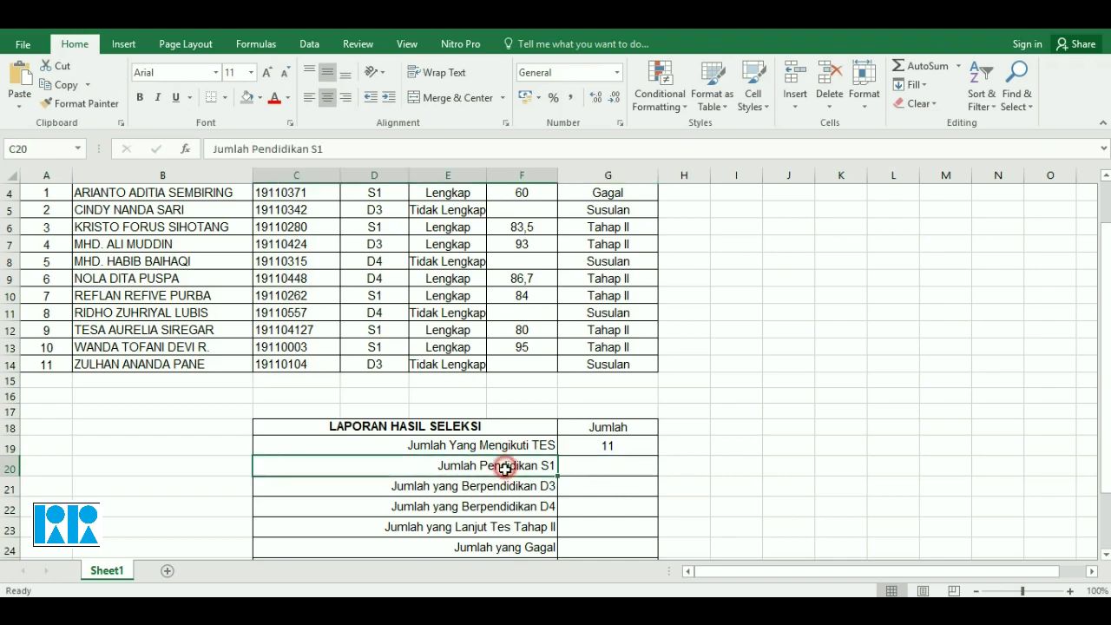
pyautogui.click(581, 467)
pyautogui.scroll(1, 573, 469)
pyautogui.moveTo(375, 245); pyautogui.dragTo(373, 408)
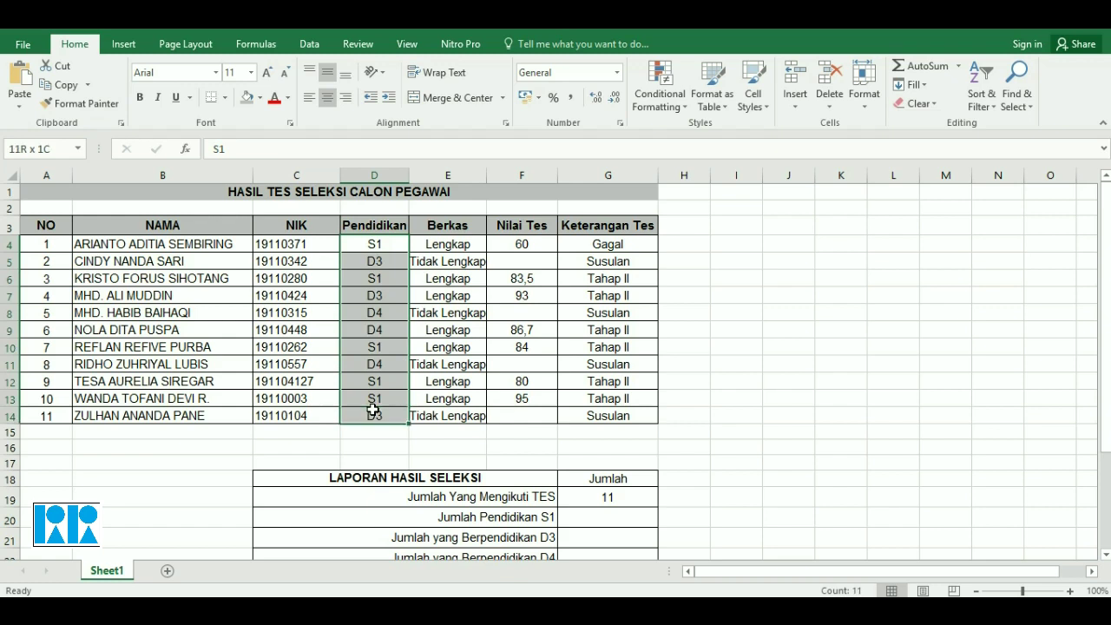
pyautogui.click(373, 413)
pyautogui.moveTo(371, 246); pyautogui.dragTo(371, 409)
pyautogui.click(804, 412)
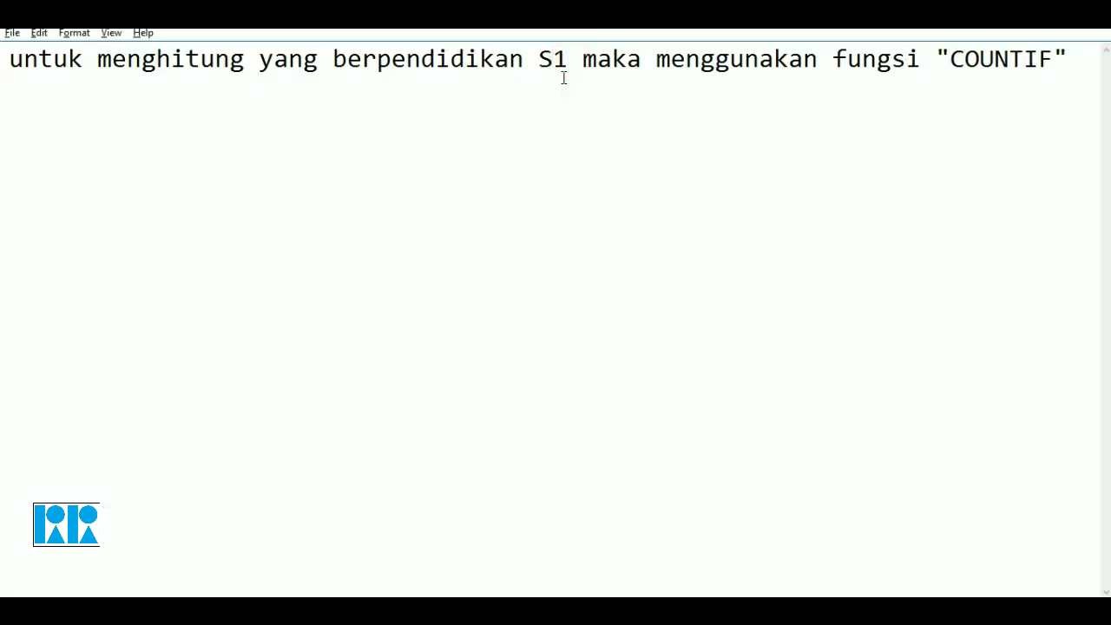
pyautogui.click(565, 61)
pyautogui.write(',D3 dan ')
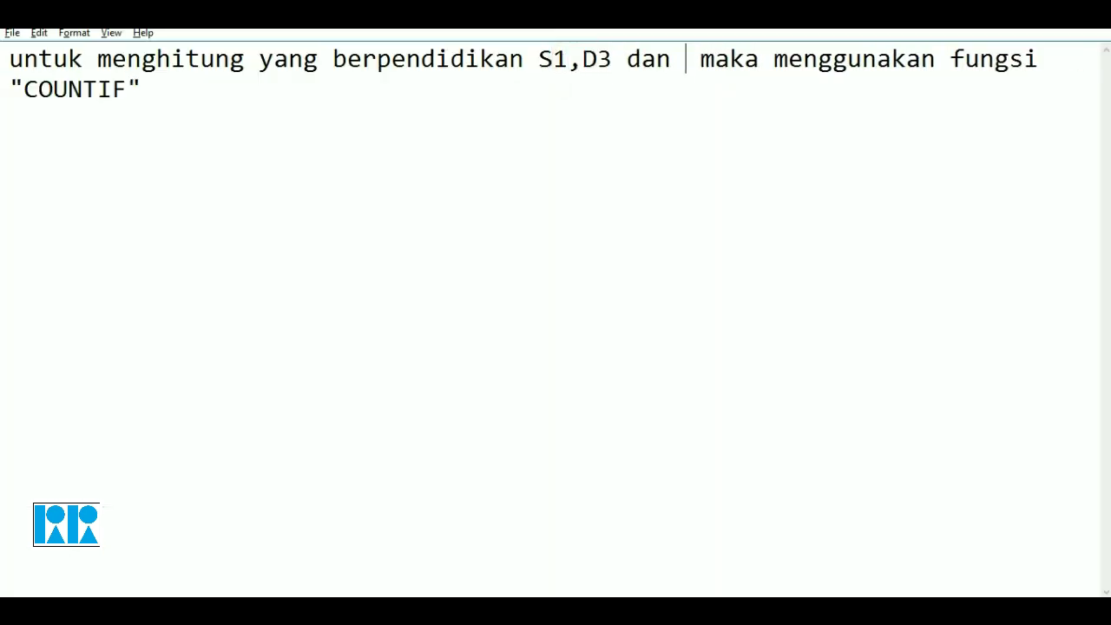
pyautogui.write('D4')
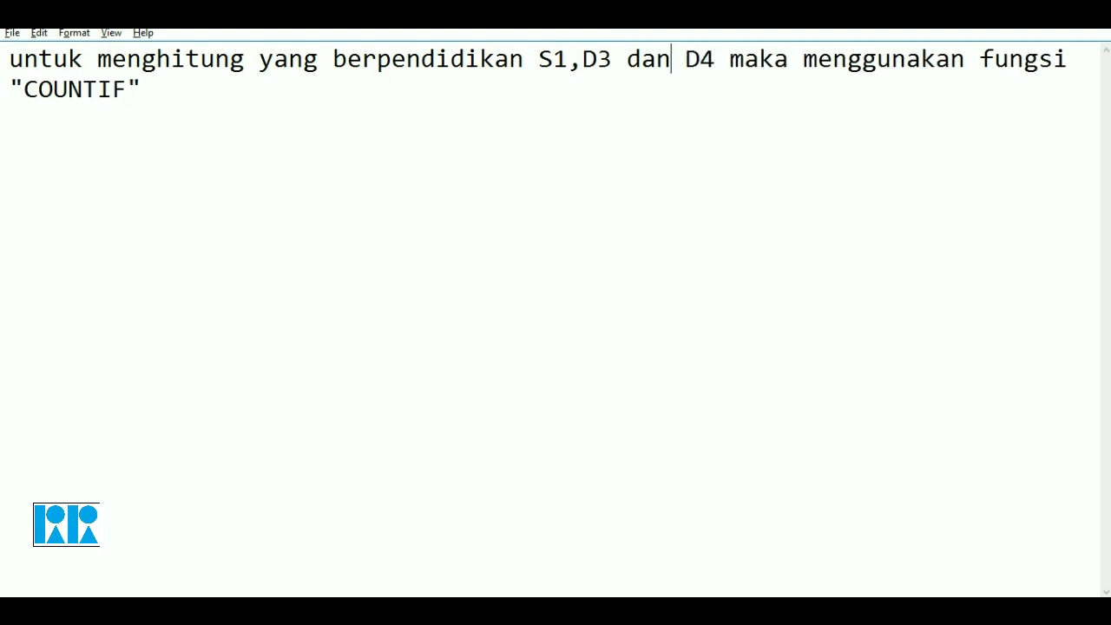
# Finish the Notepad note so it reads 'S1, D3 dan D4 … fungsi "COUNTIF"' with correct spacing.
pyautogui.click(582, 59)
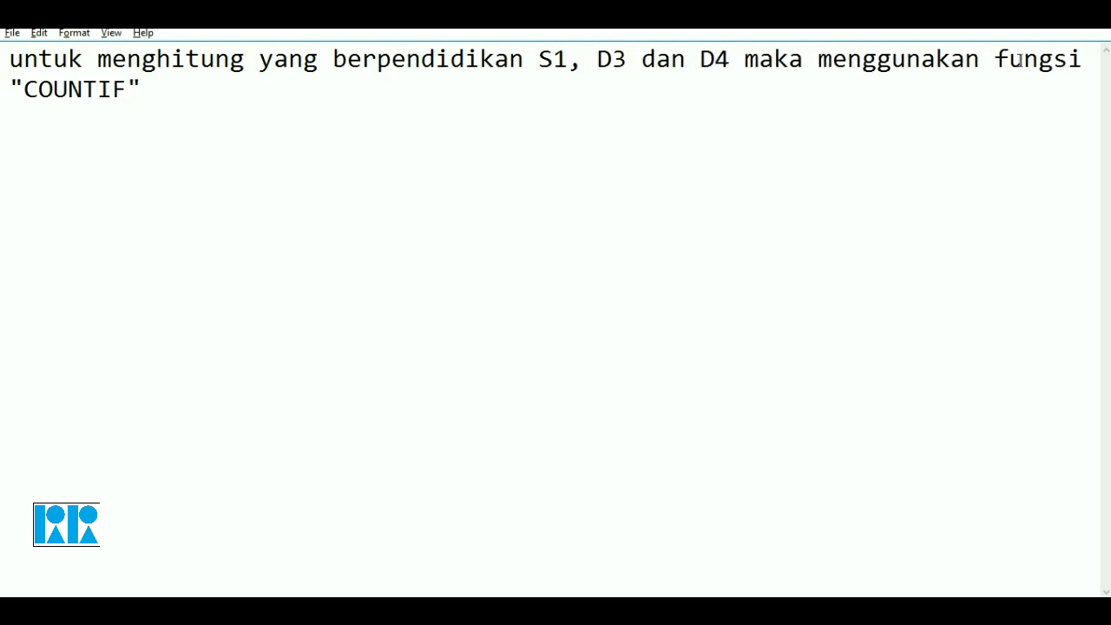
pyautogui.hotkey('ctrl', 'a')
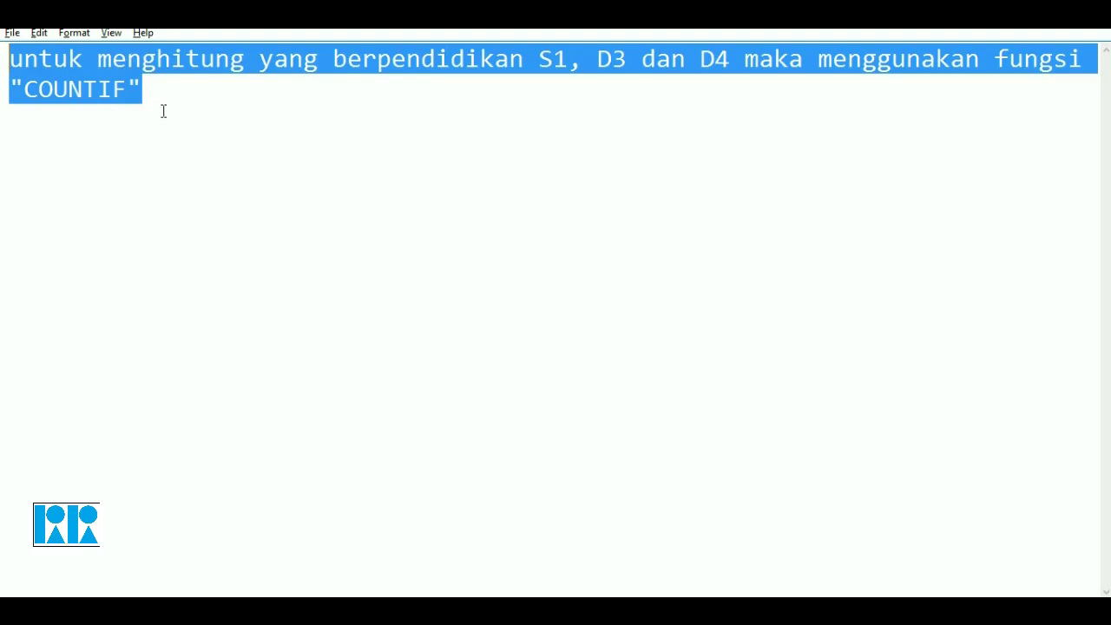
pyautogui.click(161, 107)
pyautogui.moveTo(143, 88); pyautogui.dragTo(10, 61)
pyautogui.click(220, 249)
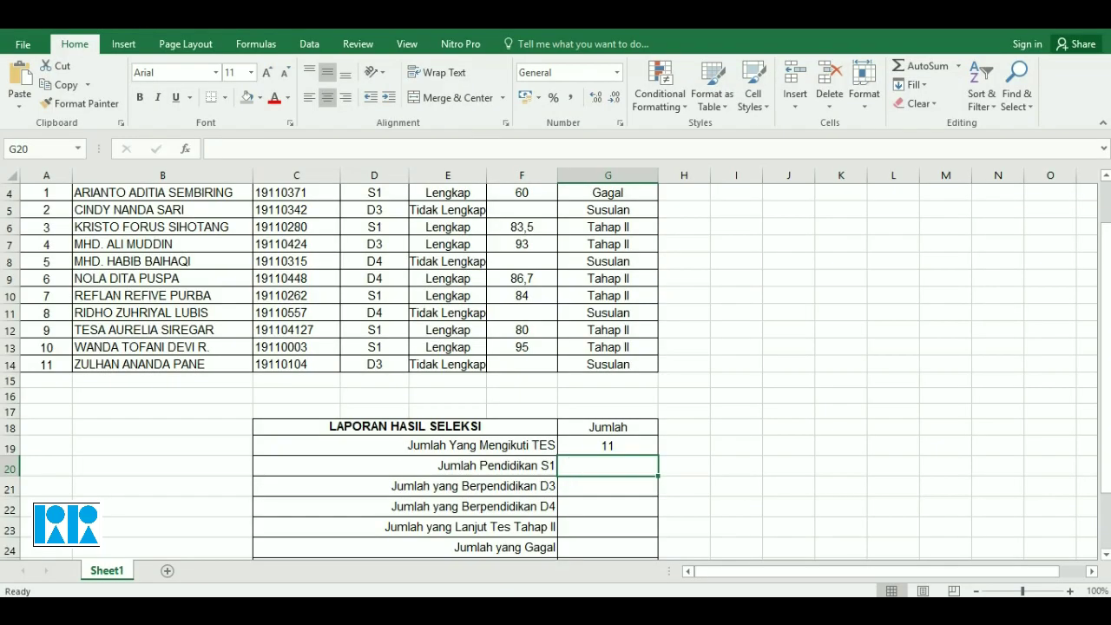
# Enter the unfinished formula =COUNTIF(d4:d14 in G20, which triggers a too-few-arguments error.
pyautogui.write('=')
pyautogui.scroll(1, 607, 507)
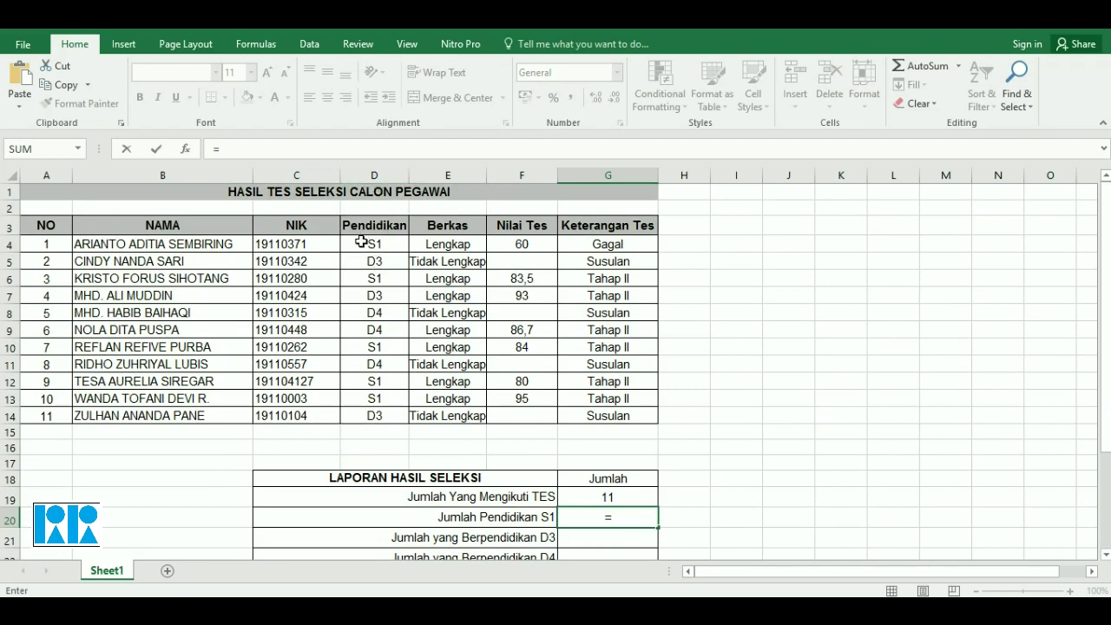
pyautogui.write('cou')
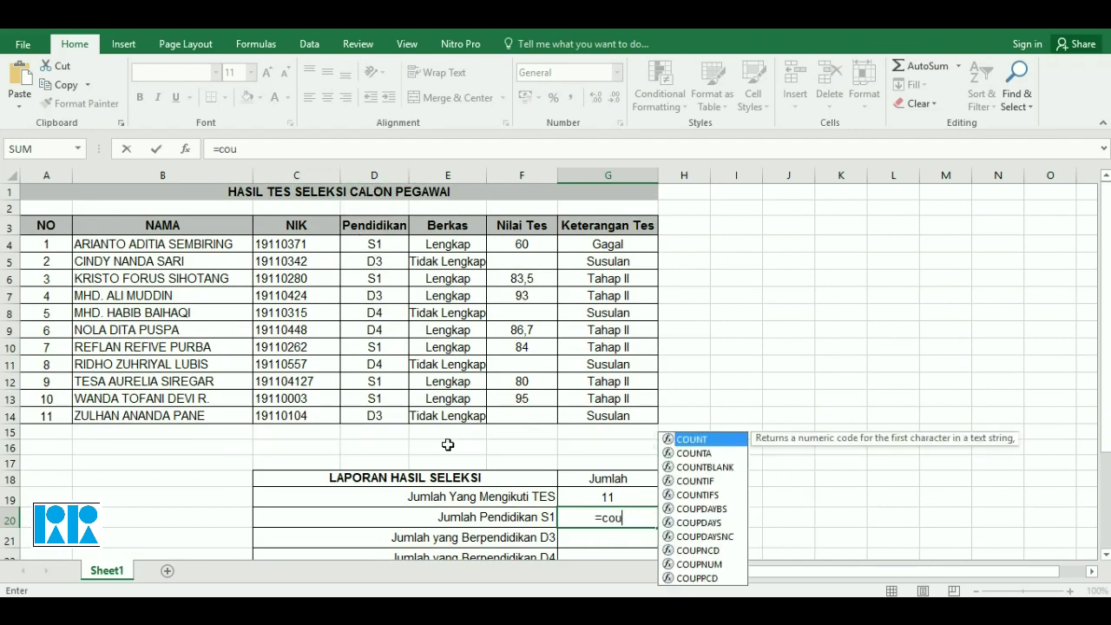
pyautogui.write('nt')
pyautogui.press('Down')
pyautogui.press('Down')
pyautogui.press('Down')
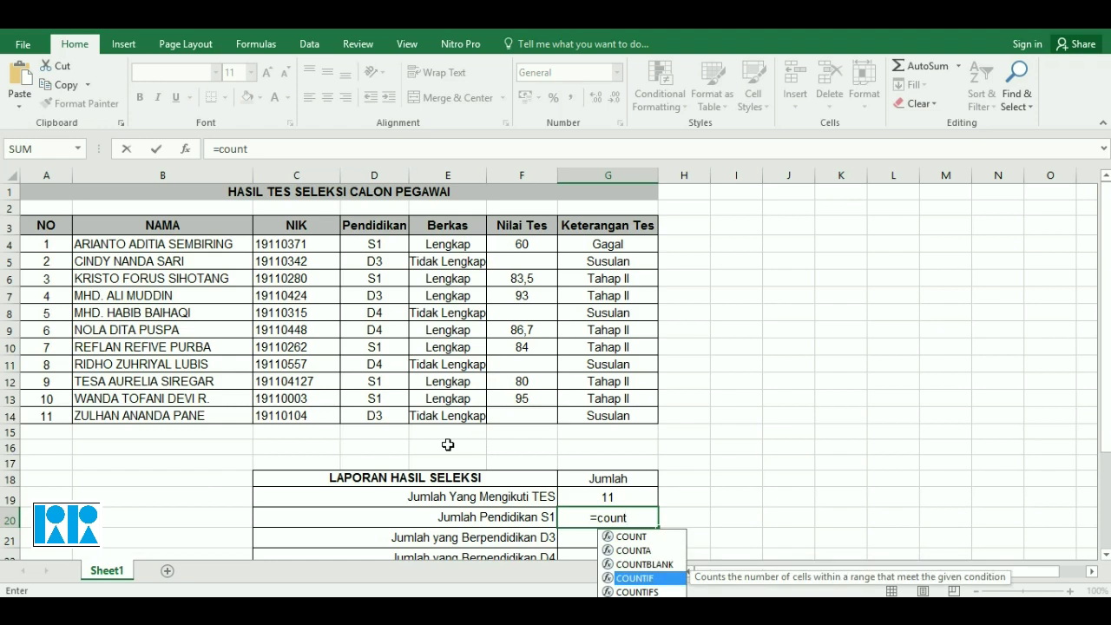
pyautogui.press('Tab')
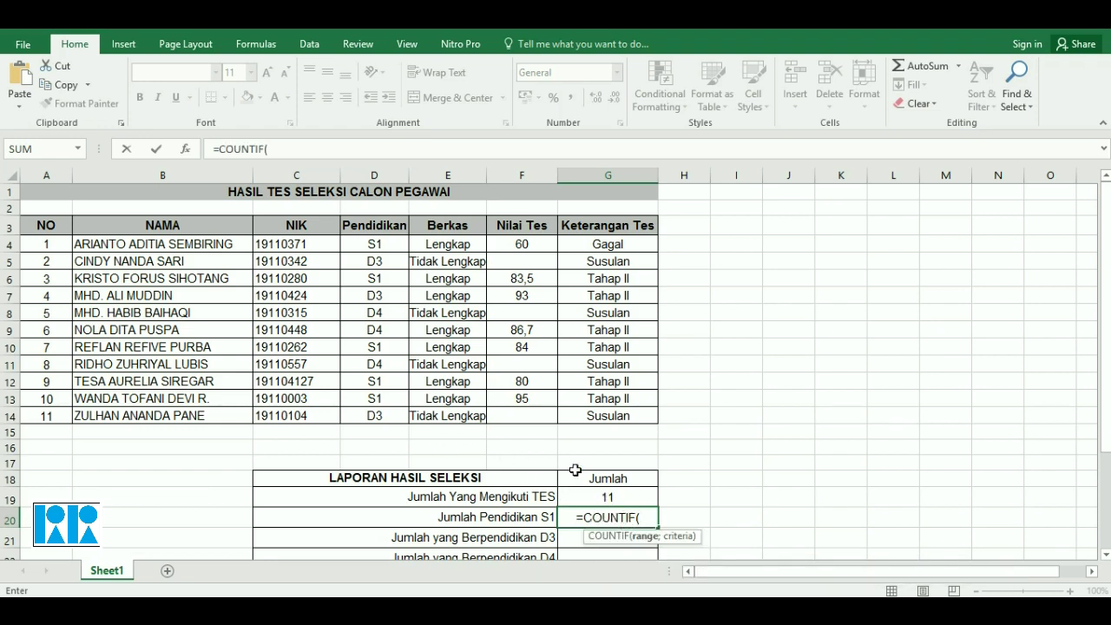
pyautogui.write('d4')
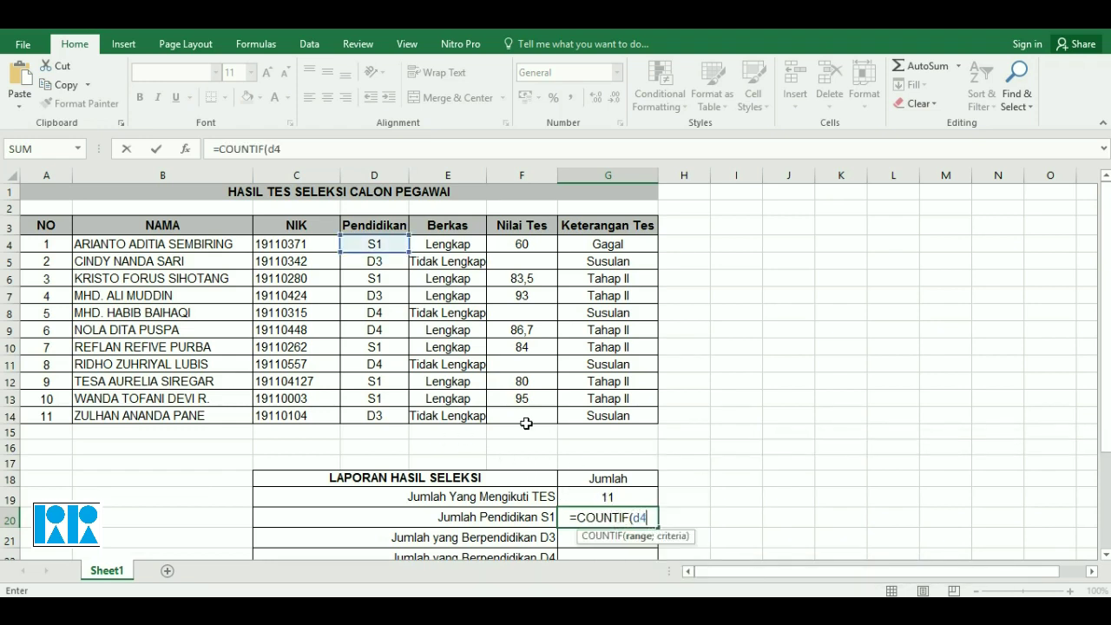
pyautogui.write(':')
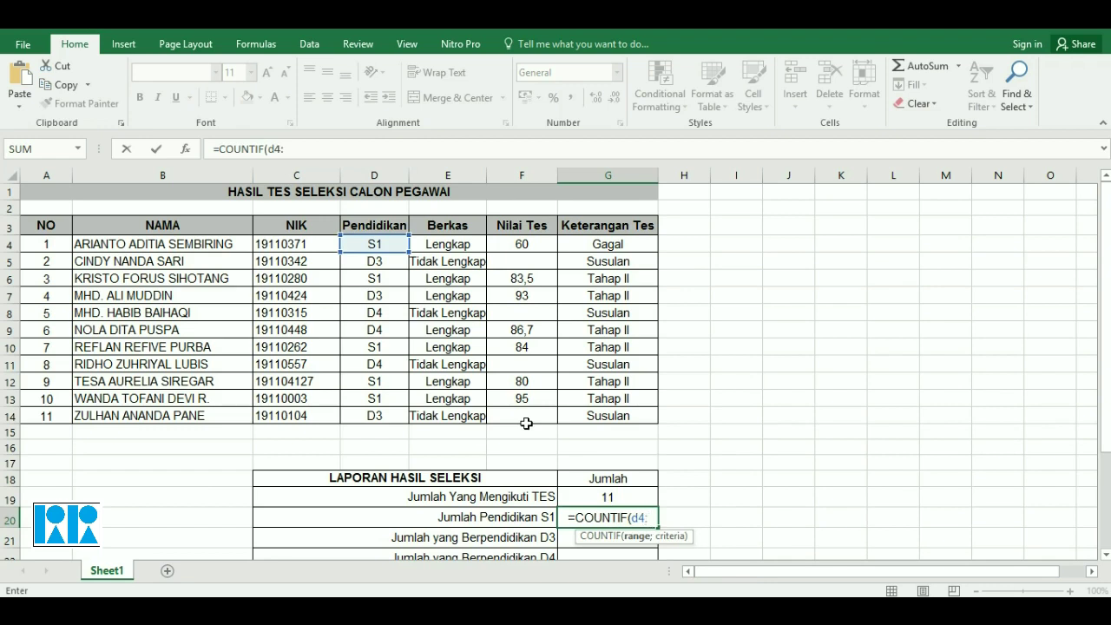
pyautogui.write('d14')
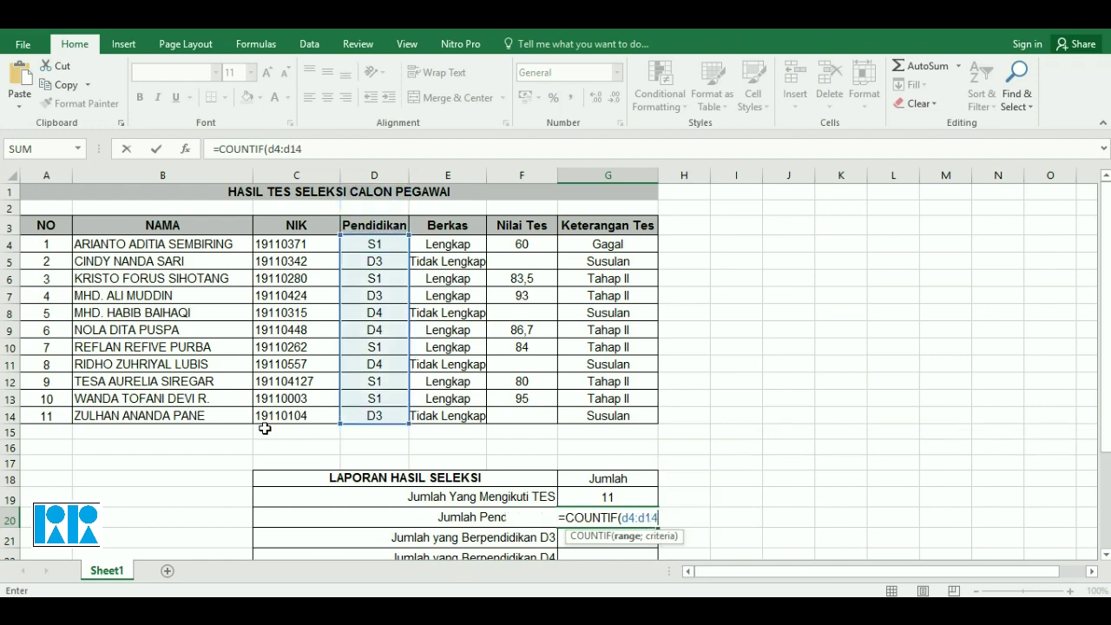
pyautogui.press('Return')
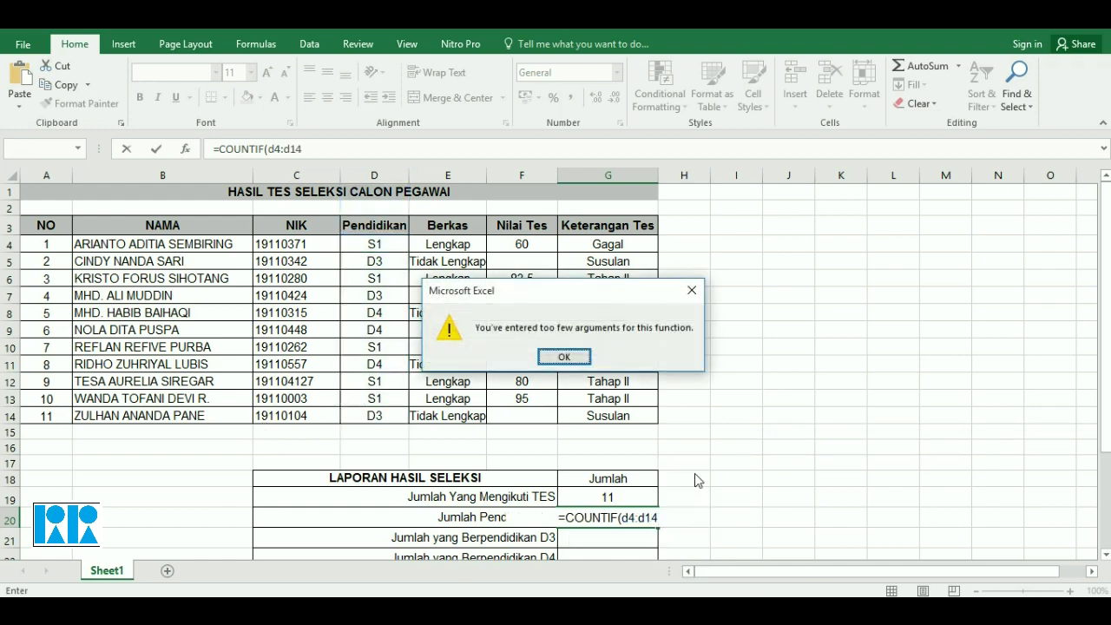
# Dismiss the error and complete G20 as =COUNTIF(d4:d14;"S1"), which returns 5.
pyautogui.click(566, 355)
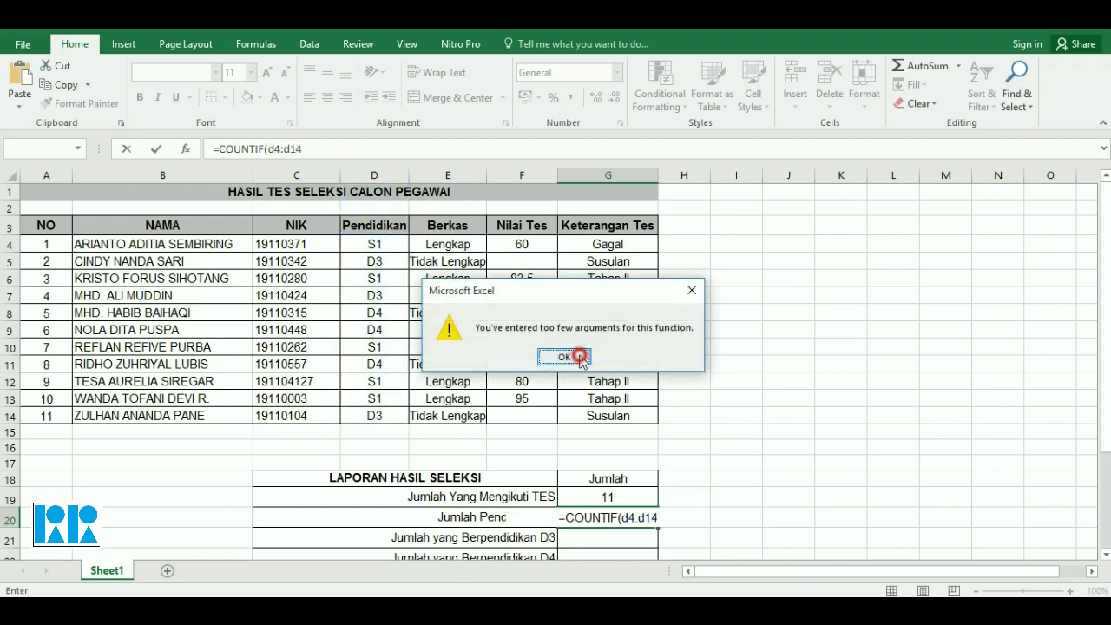
pyautogui.click(657, 517)
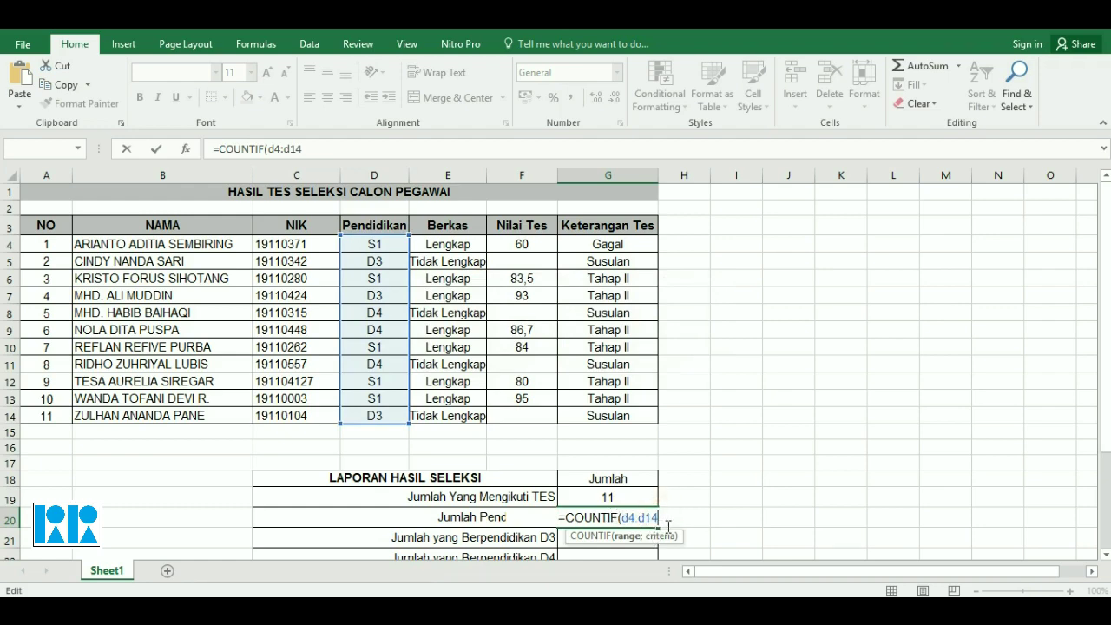
pyautogui.scroll(-1, 667, 525)
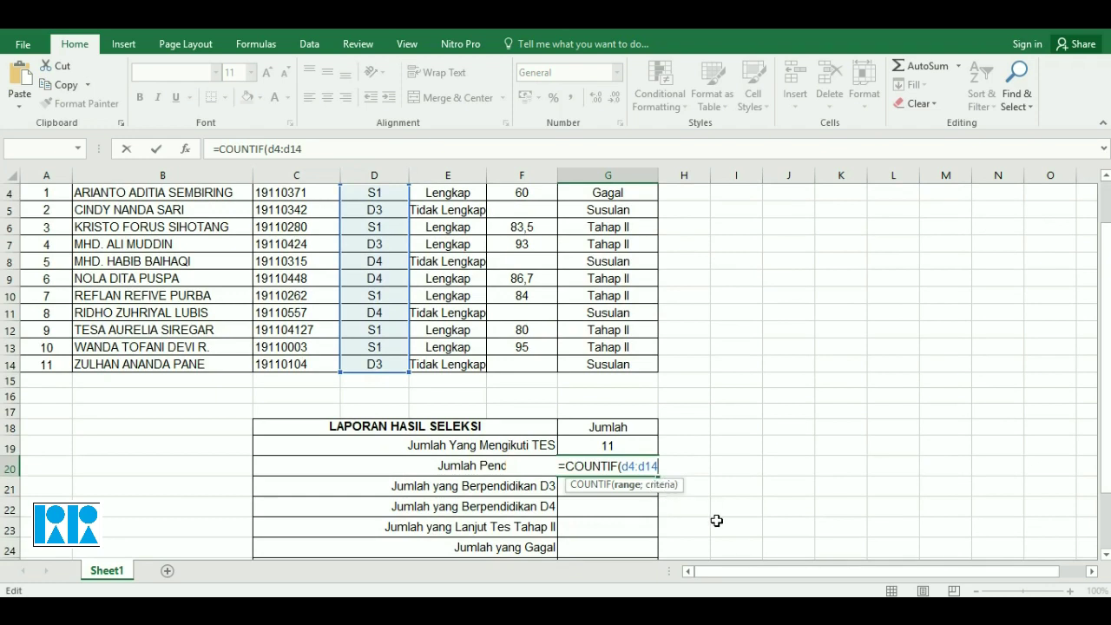
pyautogui.write(';"')
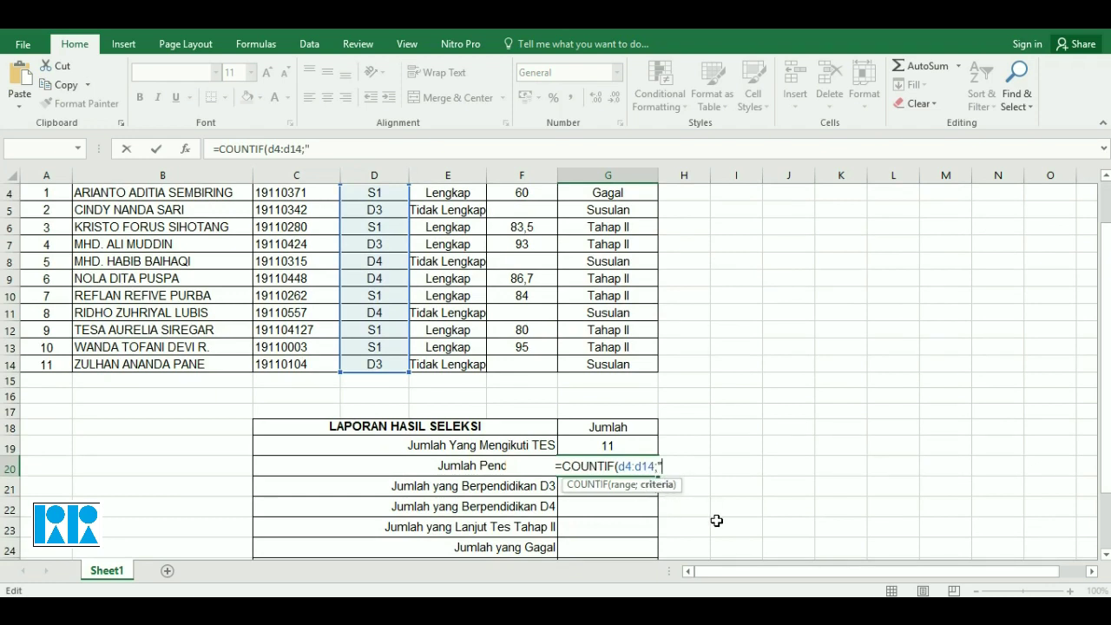
pyautogui.write('S1")')
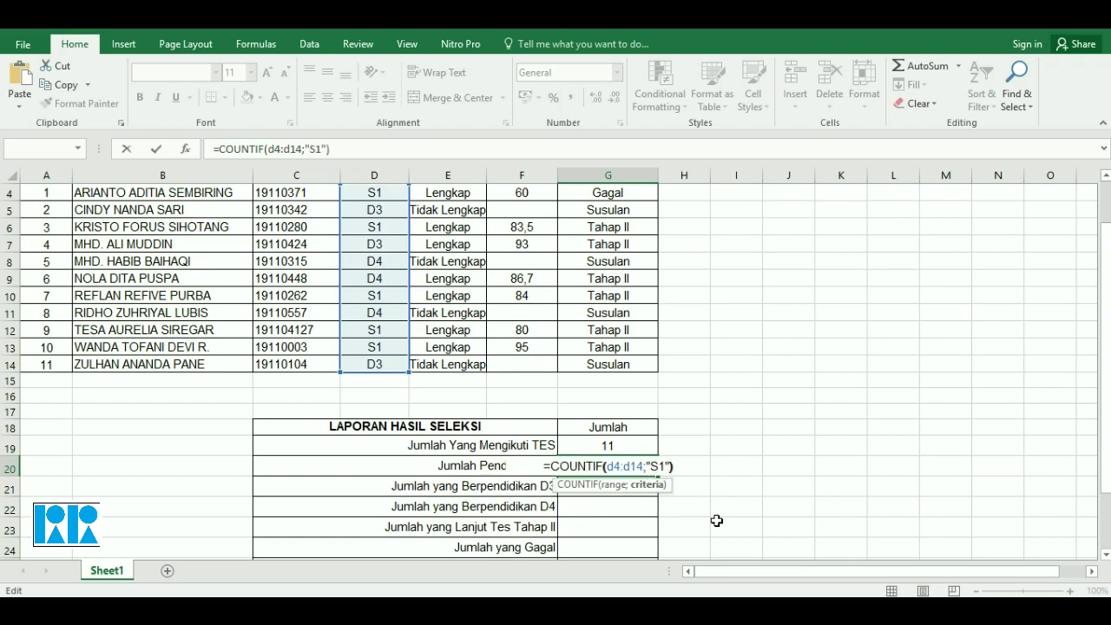
pyautogui.press('Return')
pyautogui.press('Up')
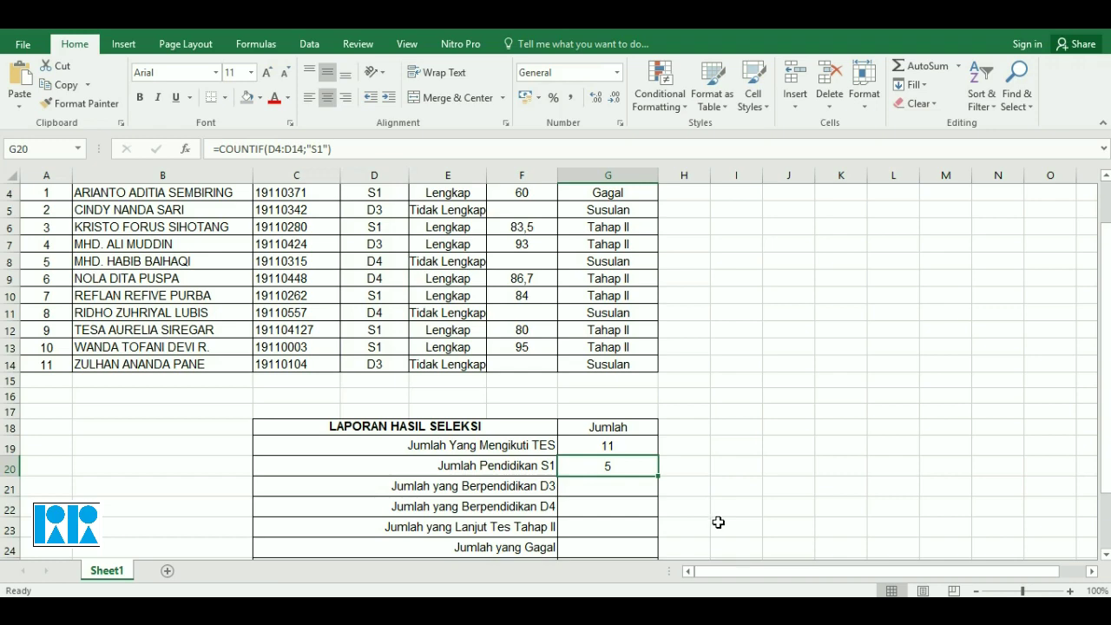
pyautogui.scroll(1, 612, 507)
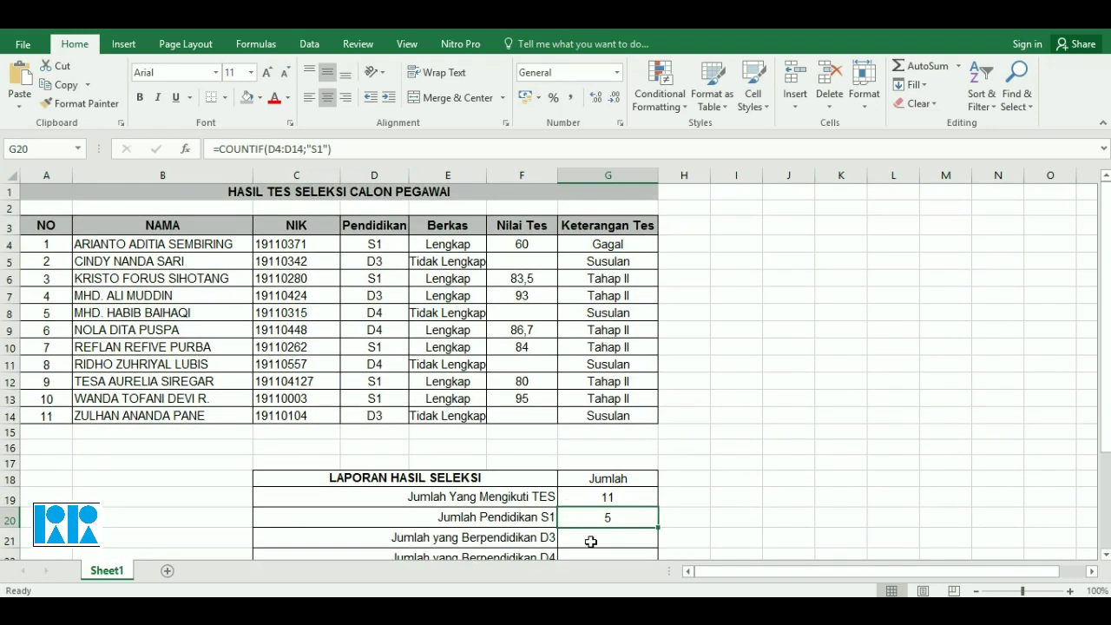
pyautogui.click(602, 537)
# Mark the S1 entries in rows 4, 6 and 10 with red pen strokes leading to G20, then erase them.
pyautogui.scroll(-1, 596, 493)
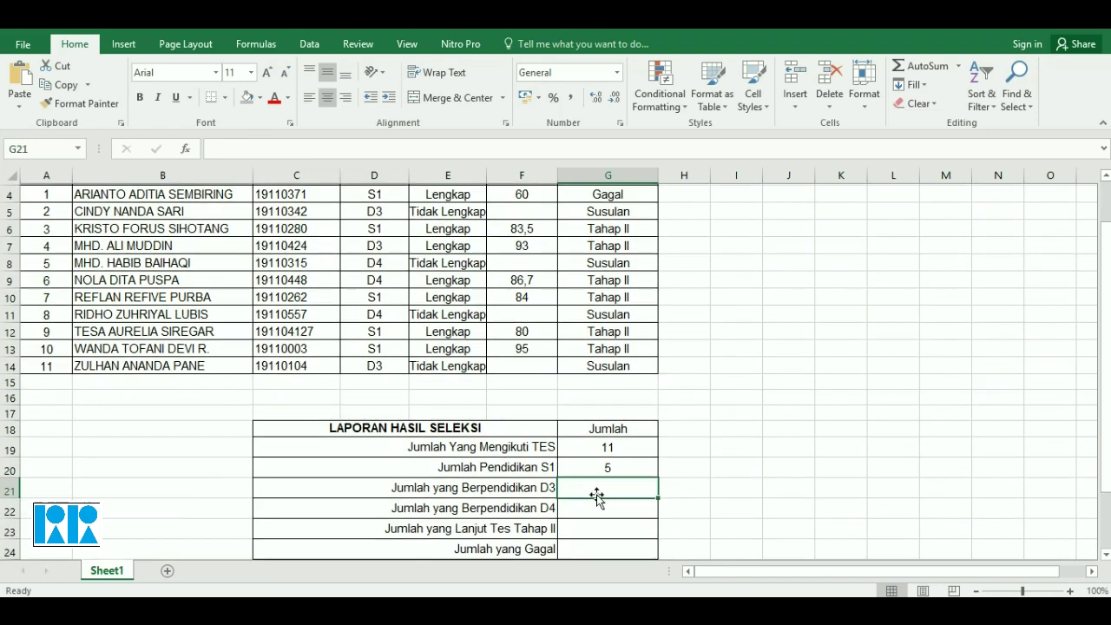
pyautogui.scroll(1, 616, 500)
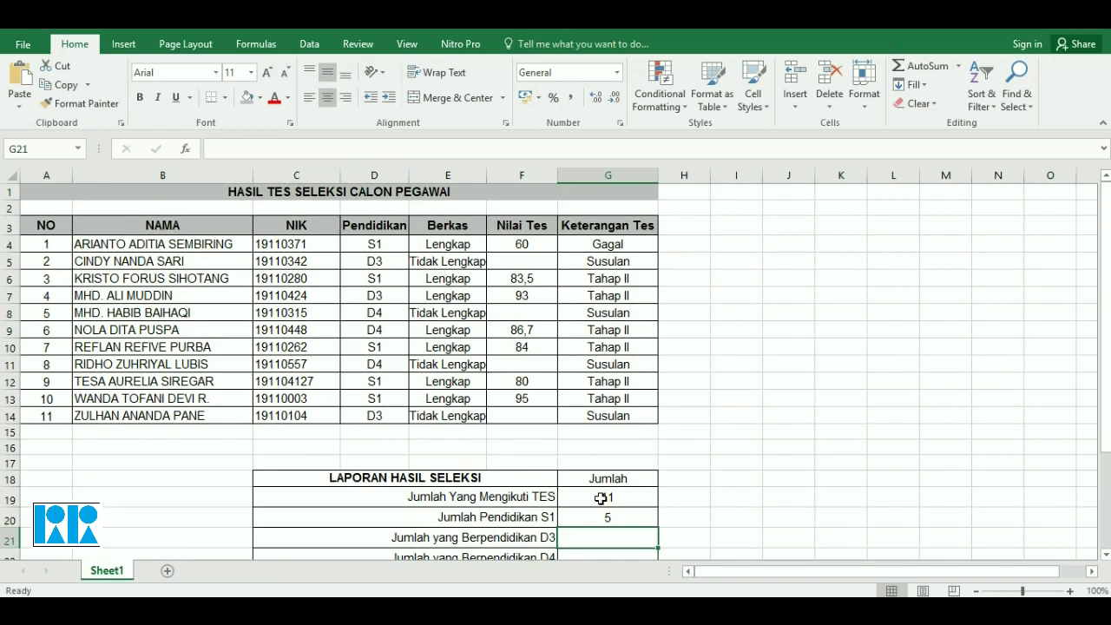
pyautogui.moveTo(395, 247); pyautogui.dragTo(415, 242)
pyautogui.moveTo(394, 280); pyautogui.dragTo(409, 276)
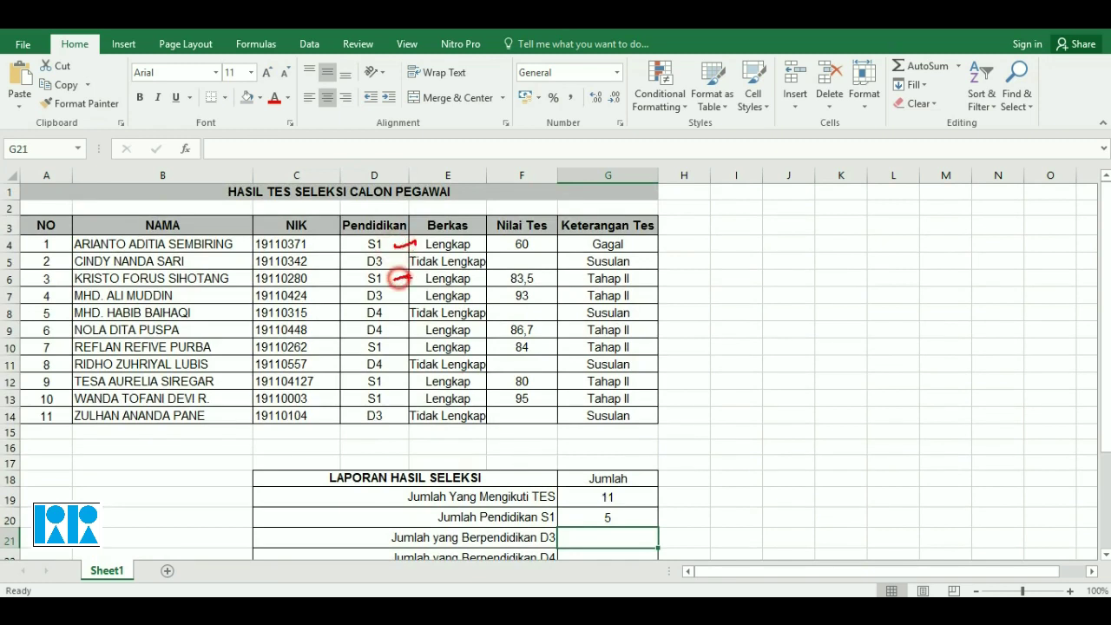
pyautogui.moveTo(386, 347)
pyautogui.mouseDown()
pyautogui.moveTo(406, 345)
pyautogui.moveTo(403, 395)
pyautogui.mouseUp()
pyautogui.moveTo(529, 325); pyautogui.dragTo(524, 387)
pyautogui.moveTo(525, 335); pyautogui.dragTo(590, 332)
pyautogui.moveTo(554, 382)
pyautogui.mouseDown()
pyautogui.moveTo(603, 472)
pyautogui.moveTo(605, 513)
pyautogui.mouseUp()
pyautogui.moveTo(612, 503); pyautogui.dragTo(604, 513)
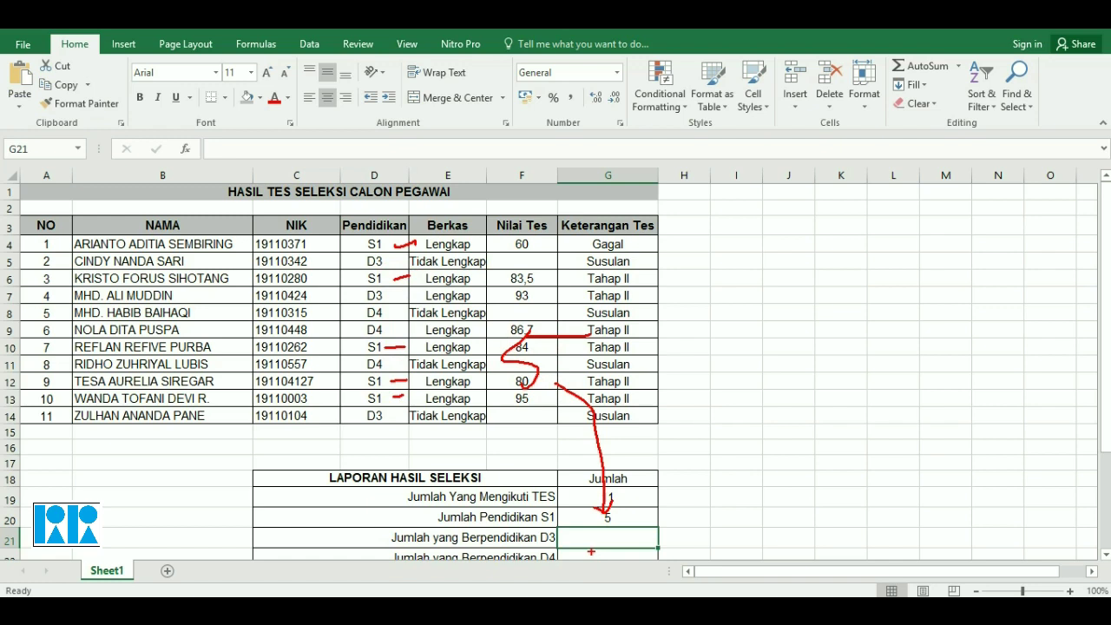
pyautogui.press('Escape')
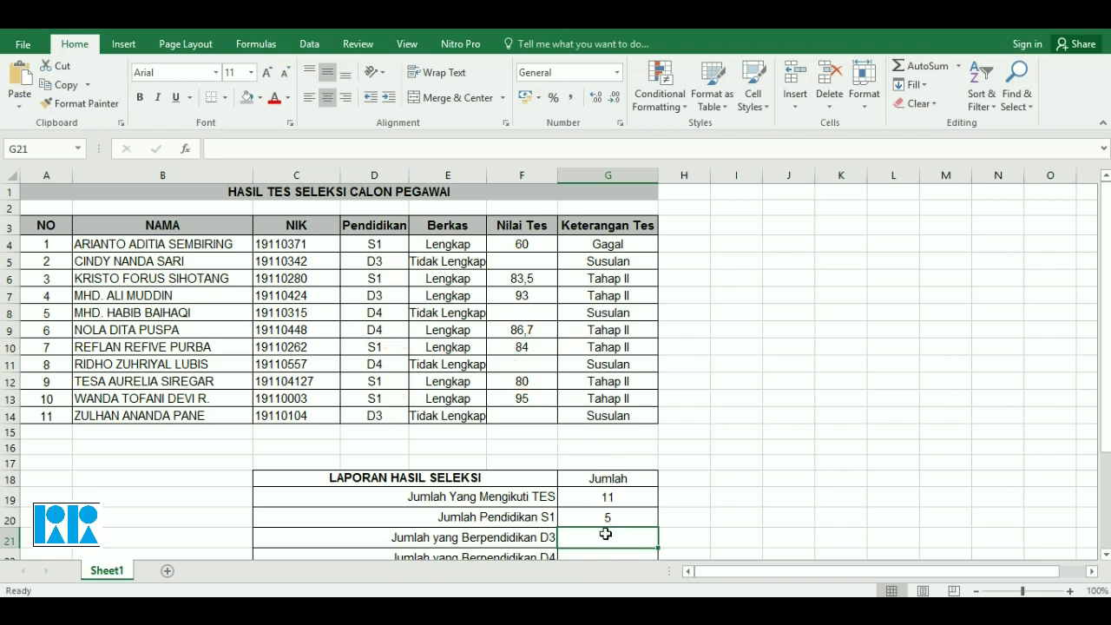
# Enter =COUNTIF(D4:D14;"D3") in G21, which returns 3 D3 graduates.
pyautogui.write('=count')
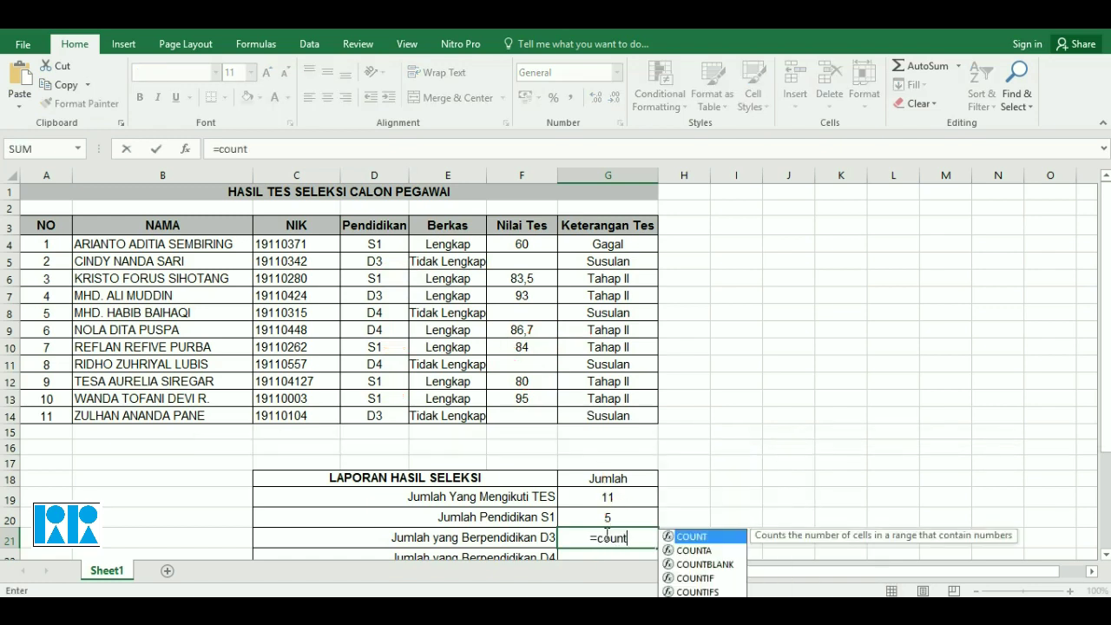
pyautogui.press('Down')
pyautogui.press('Down')
pyautogui.press('Down')
pyautogui.press('Tab')
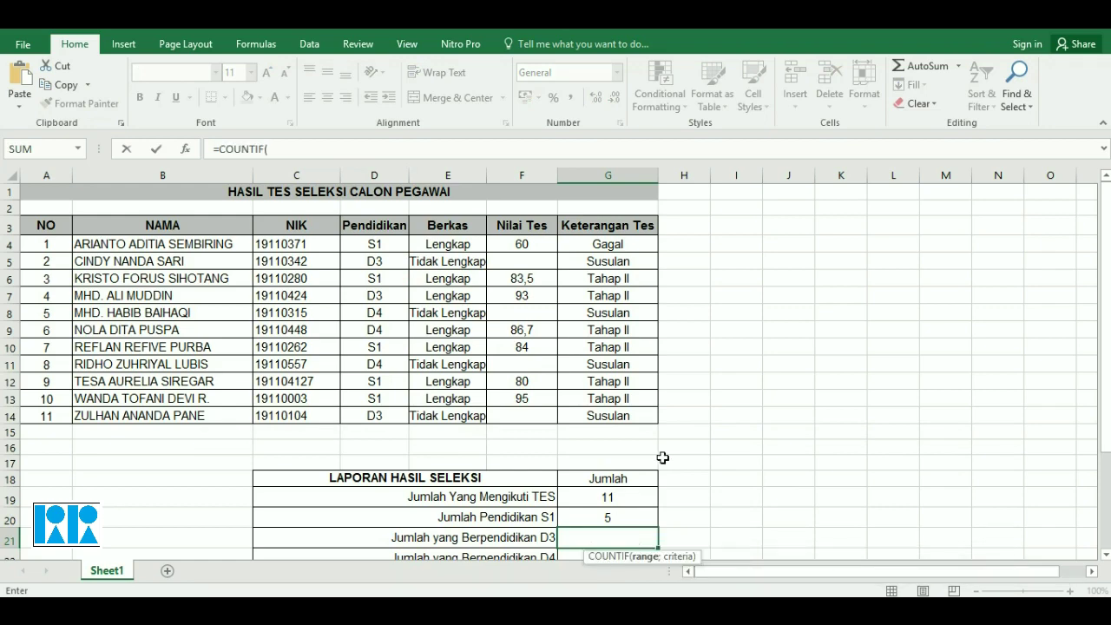
pyautogui.scroll(-2, 669, 458)
pyautogui.write('d4:d14;')
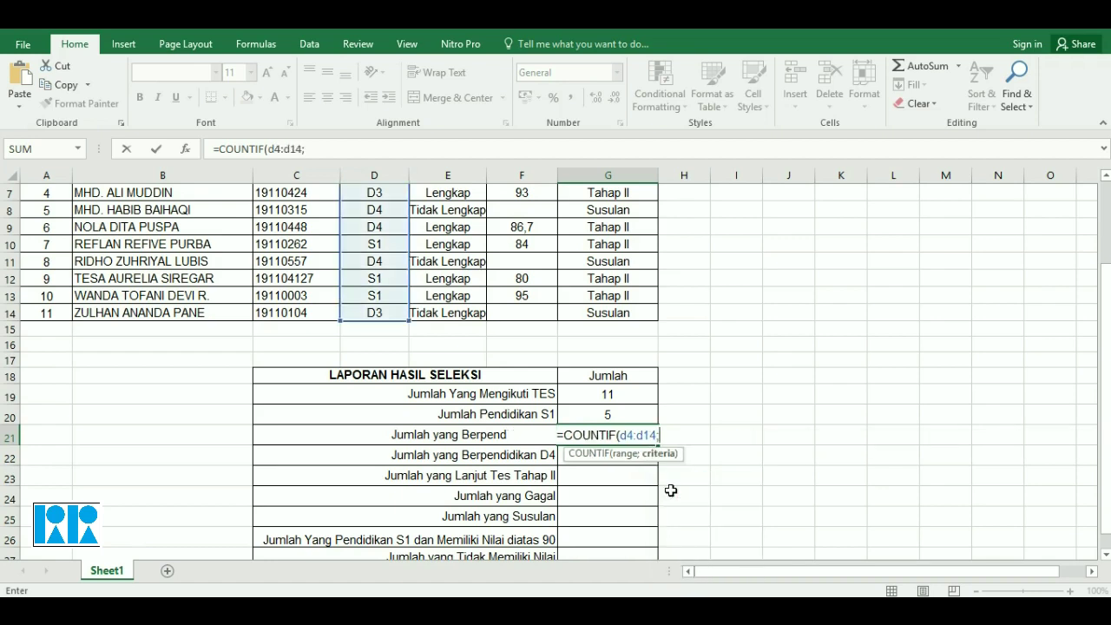
pyautogui.write('"D3")')
pyautogui.press('Return')
pyautogui.press('Up')
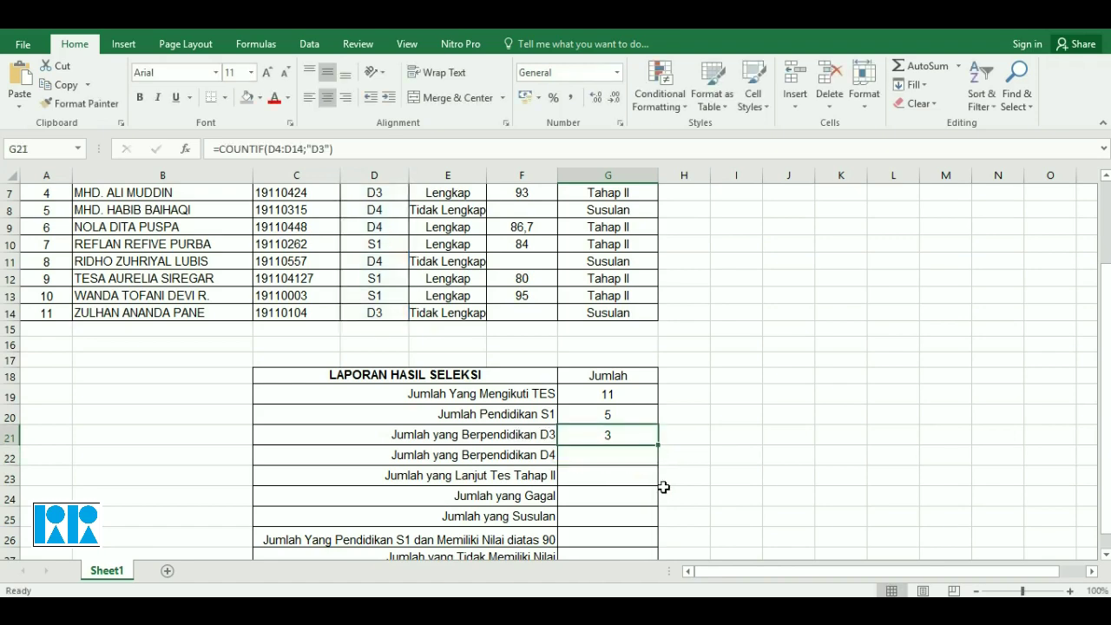
pyautogui.scroll(1, 665, 487)
pyautogui.scroll(1, 615, 489)
pyautogui.scroll(-1, 616, 489)
pyautogui.scroll(1, 618, 490)
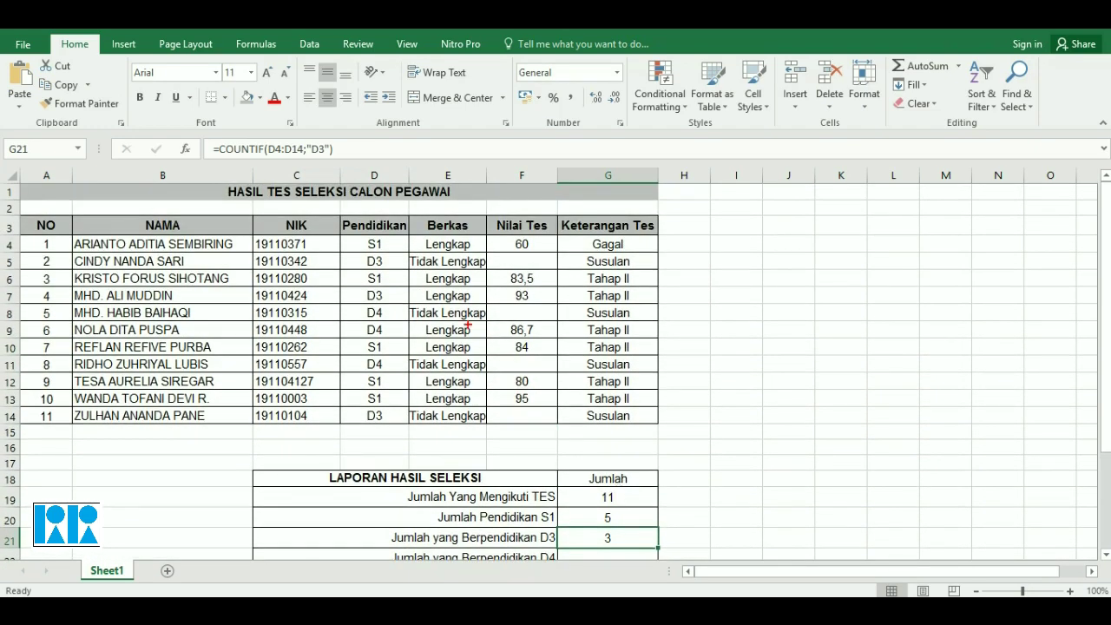
pyautogui.moveTo(390, 266); pyautogui.dragTo(409, 255)
pyautogui.moveTo(387, 299); pyautogui.dragTo(422, 289)
pyautogui.moveTo(391, 417); pyautogui.dragTo(410, 403)
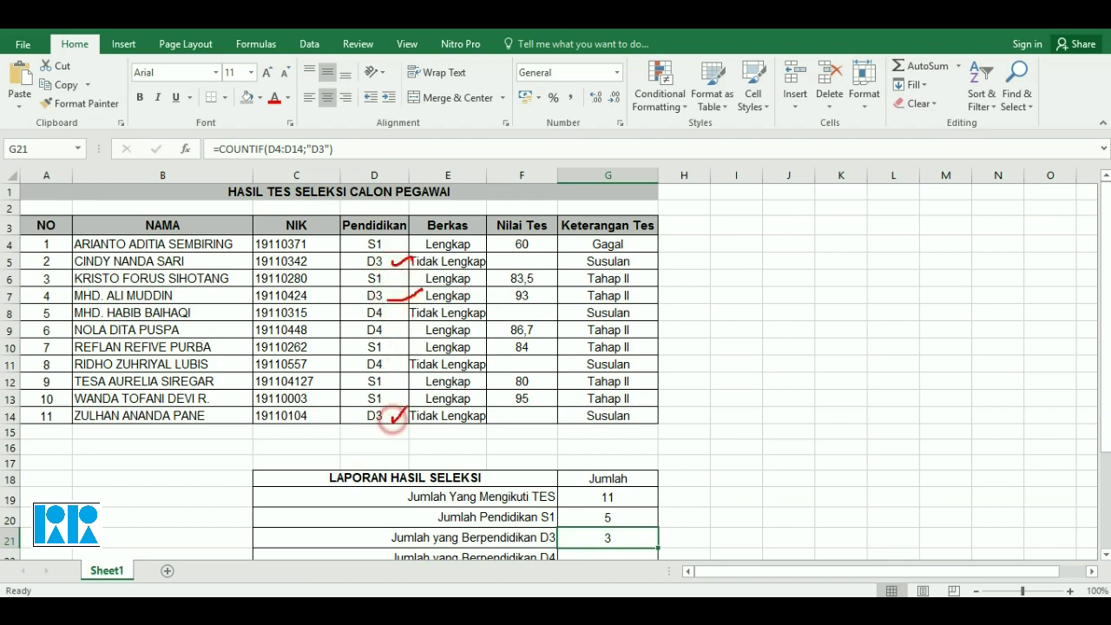
pyautogui.moveTo(491, 305); pyautogui.dragTo(500, 379)
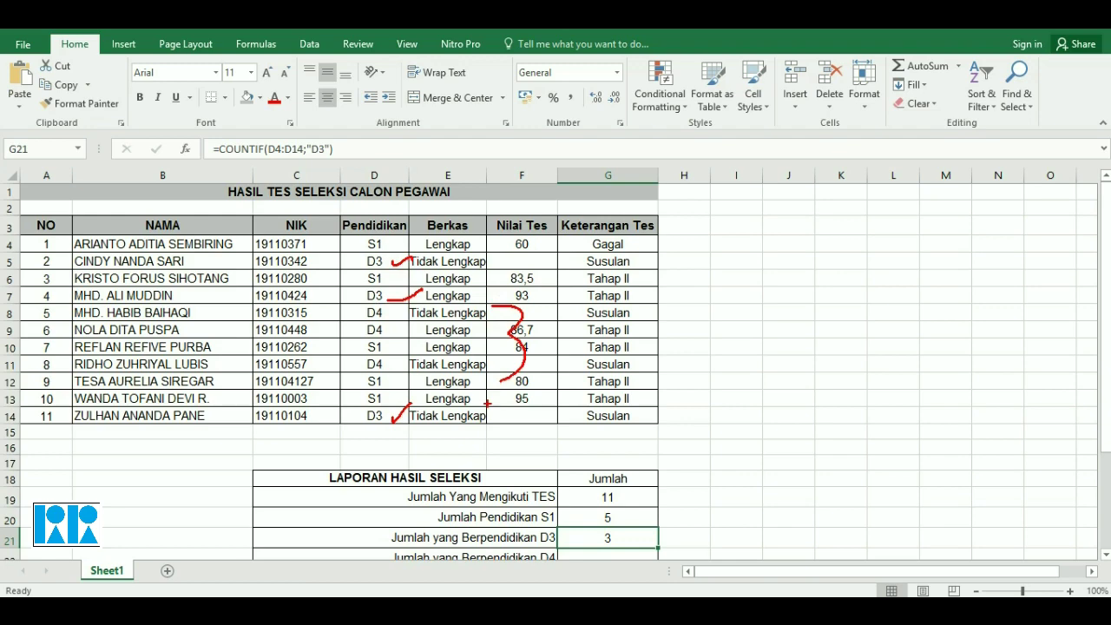
pyautogui.press('Escape')
pyautogui.scroll(-1, 690, 486)
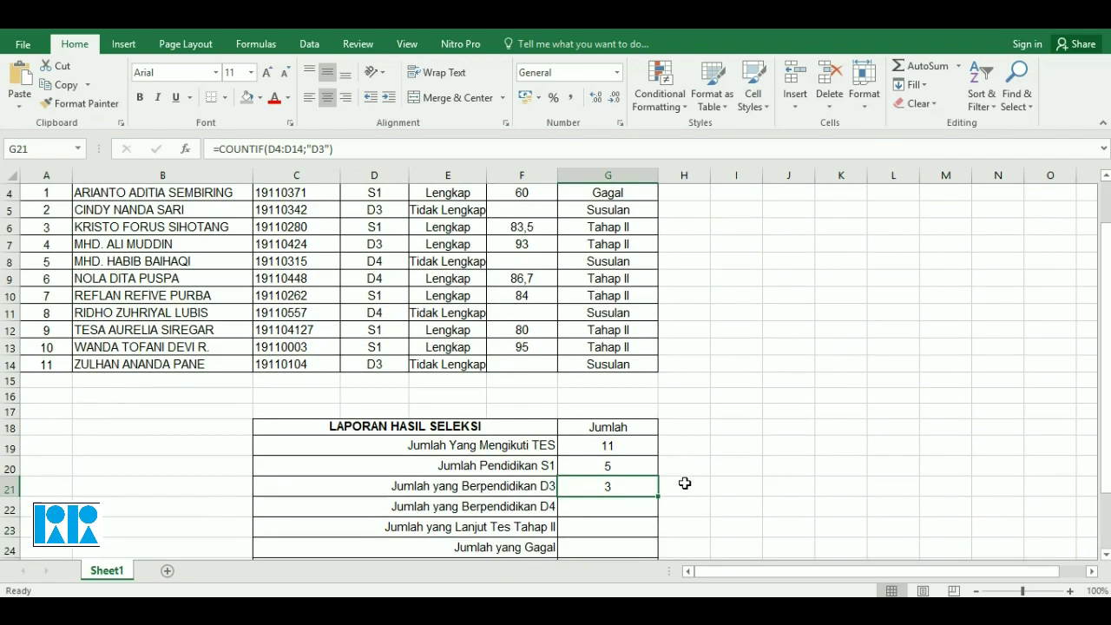
pyautogui.click(609, 509)
# Enter =COUNTIF(D4:D14;"D4") in G22, correcting a typo in the criterion, which returns 3.
pyautogui.write('=')
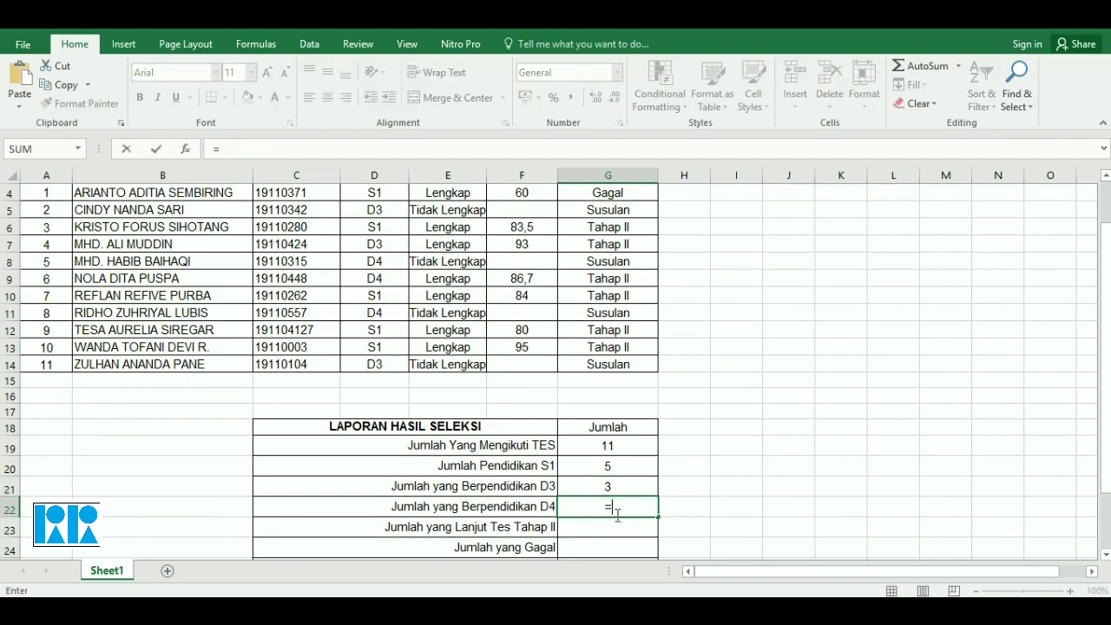
pyautogui.write('COUNT')
pyautogui.press('Down')
pyautogui.press('Down')
pyautogui.press('Down')
pyautogui.press('Tab')
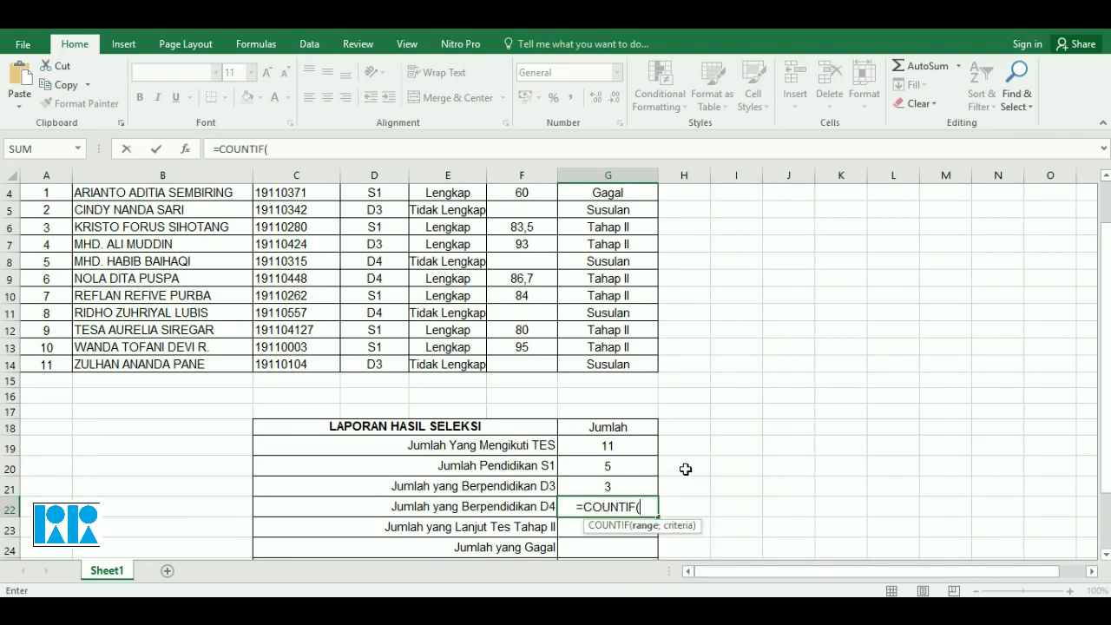
pyautogui.scroll(1, 677, 466)
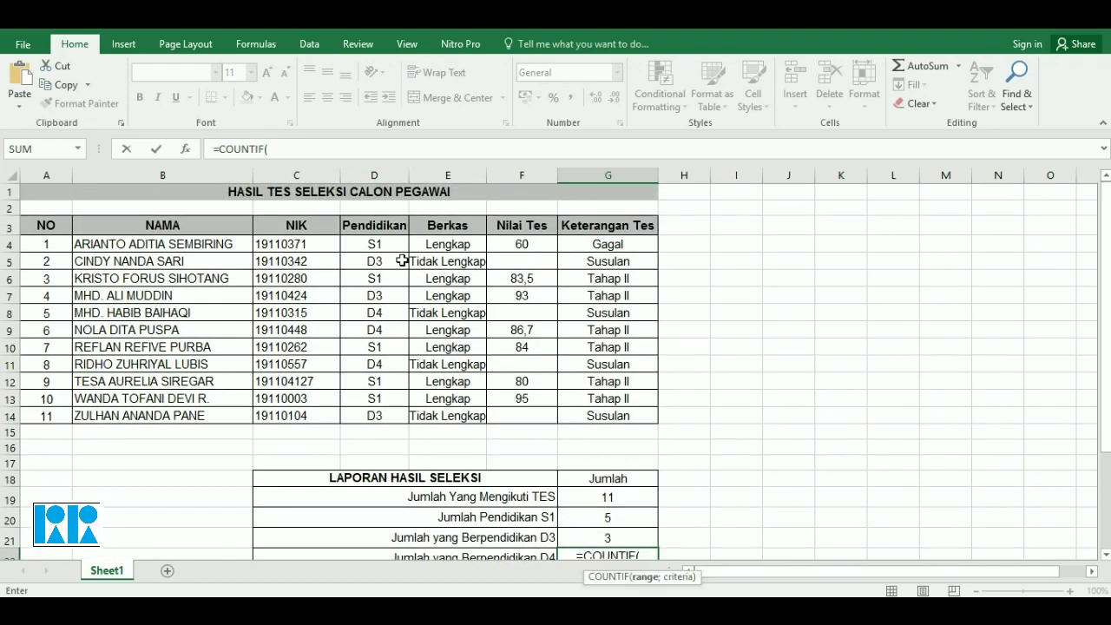
pyautogui.scroll(-1, 433, 415)
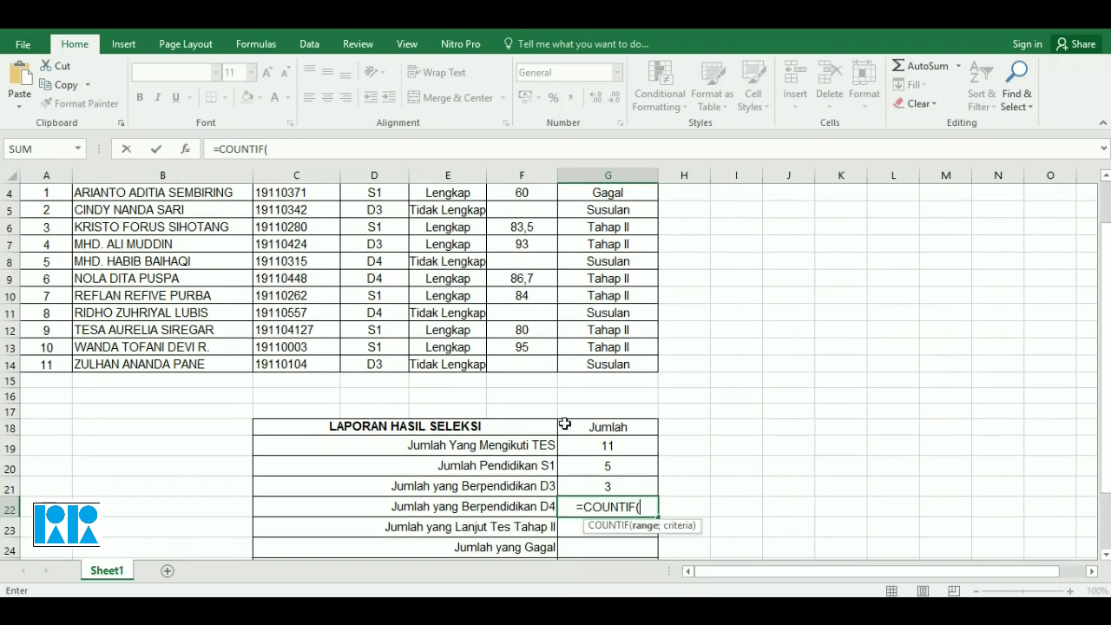
pyautogui.write('d4')
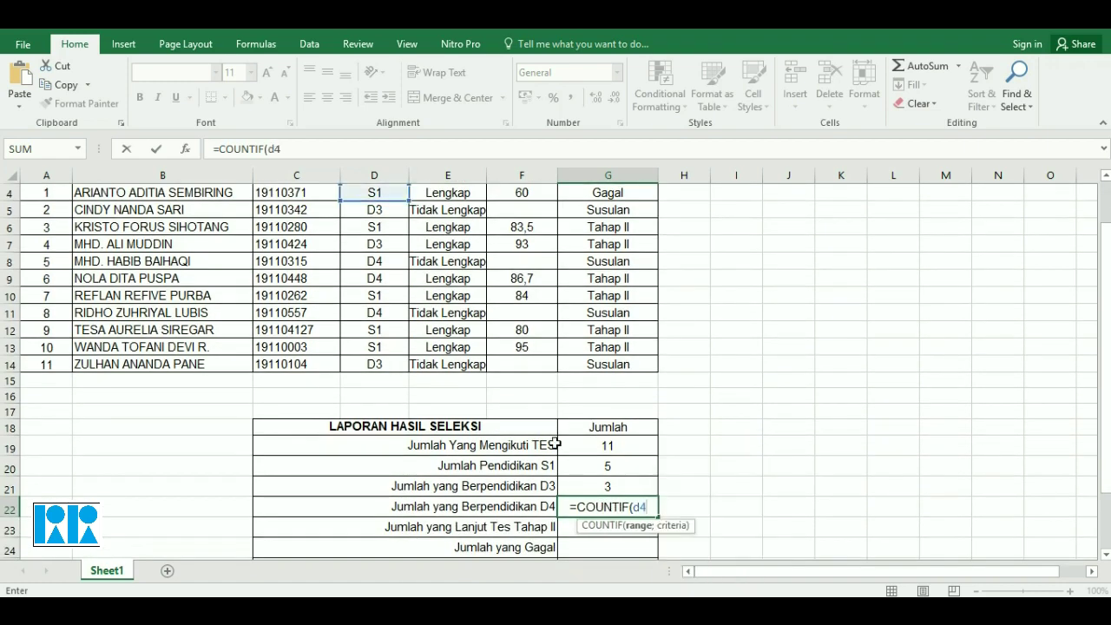
pyautogui.write(':d14')
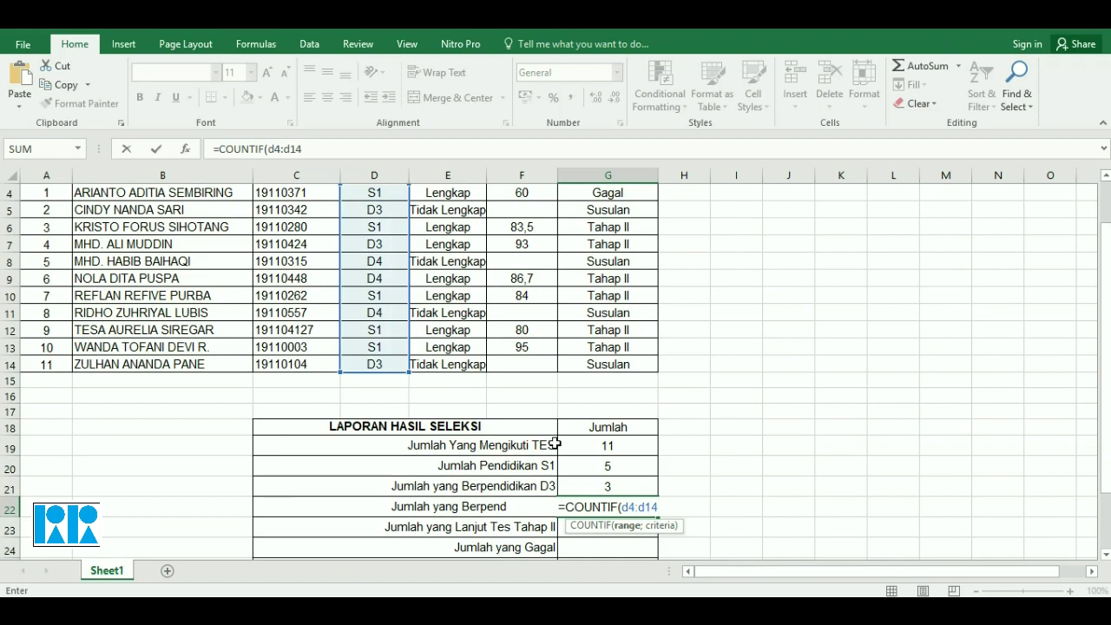
pyautogui.write(';"D$')
pyautogui.press('BackSpace')
pyautogui.write('4')
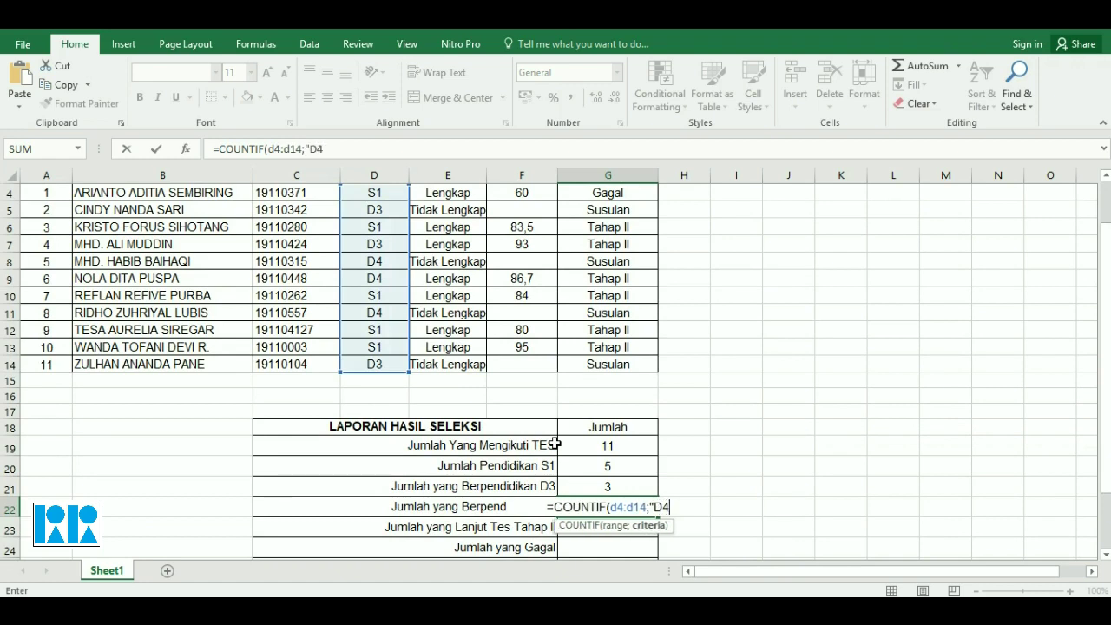
pyautogui.write('")')
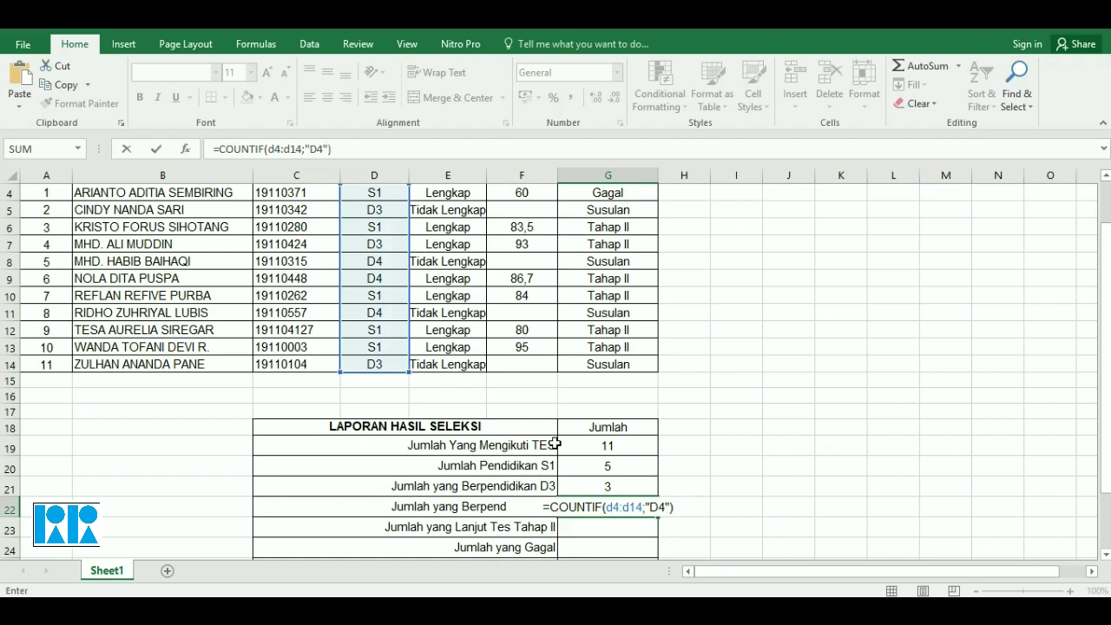
pyautogui.press('Return')
pyautogui.press('Up')
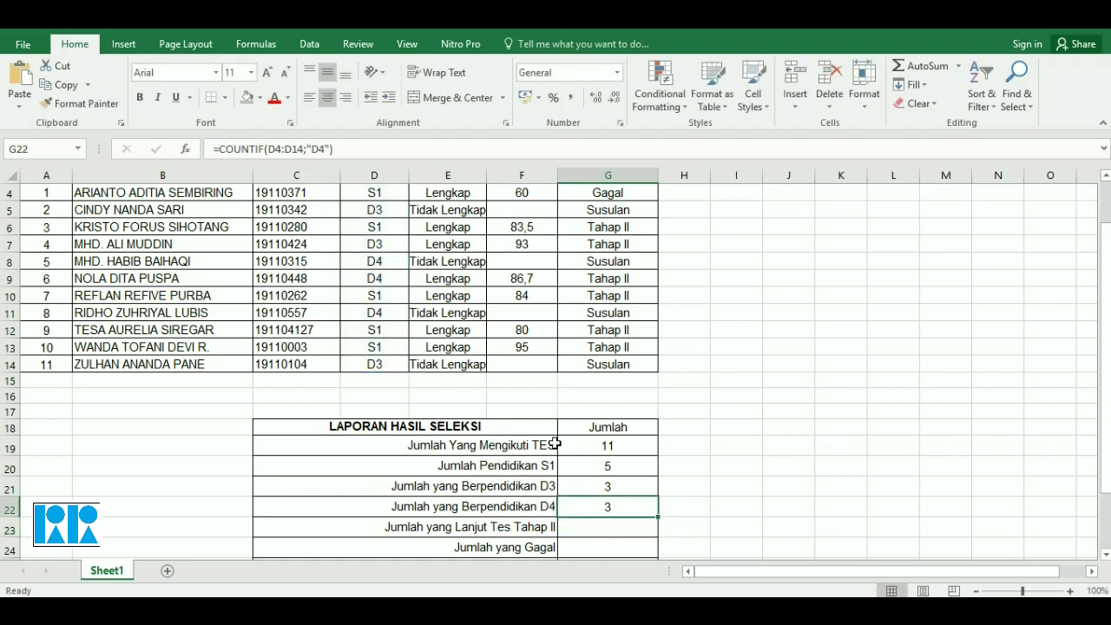
# Select the Jumlah yang Lanjut Tes Tahap II row of the report.
pyautogui.scroll(-2, 574, 442)
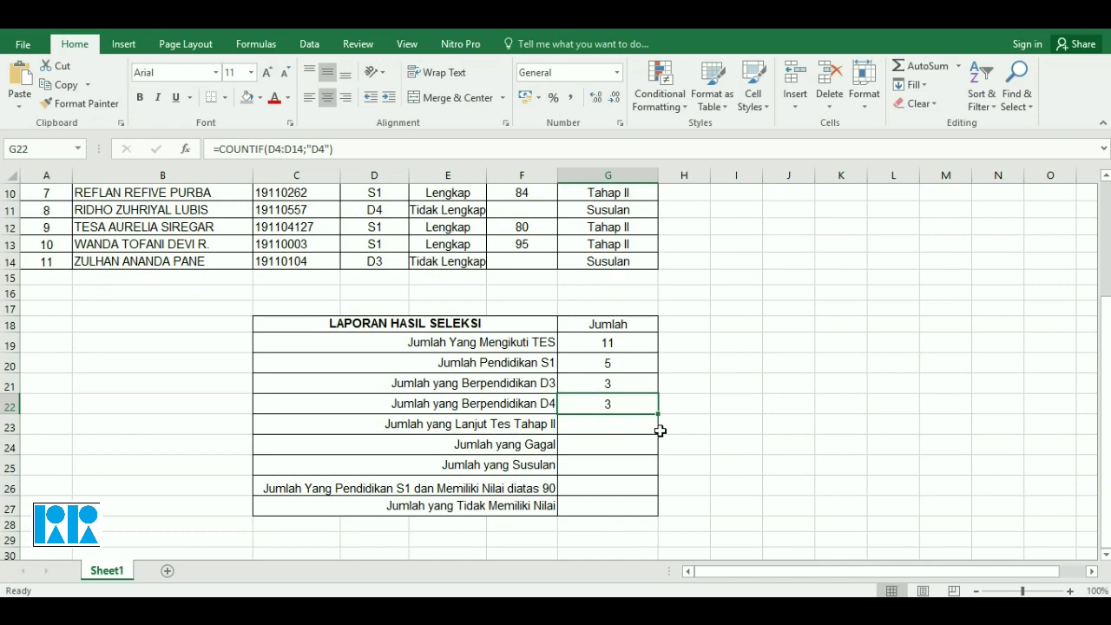
pyautogui.click(521, 423)
pyautogui.scroll(1, 699, 424)
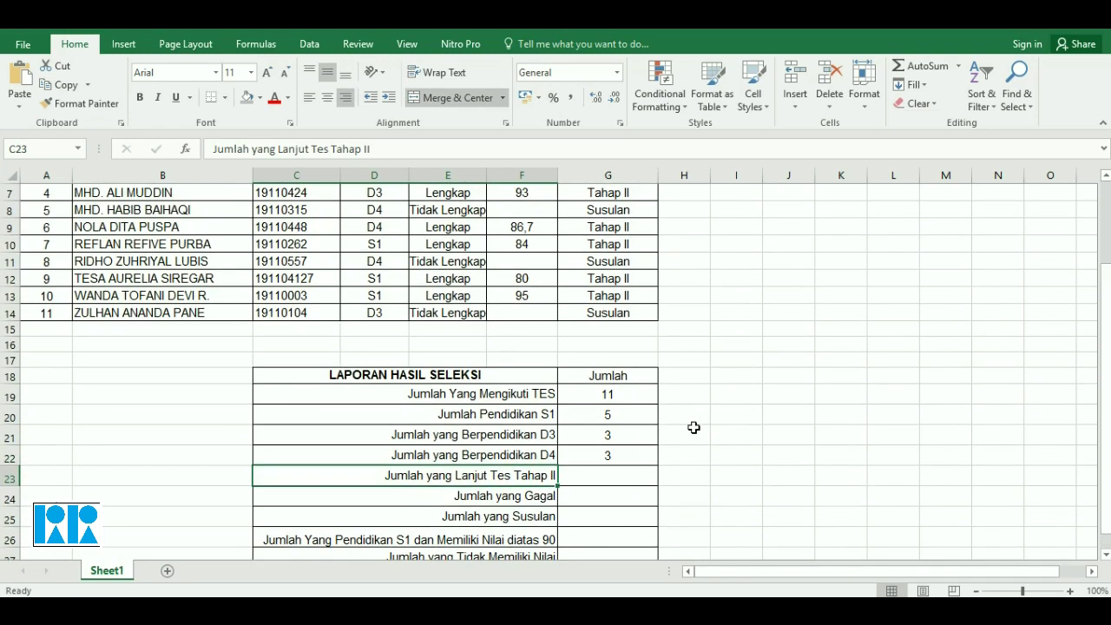
pyautogui.scroll(1, 682, 431)
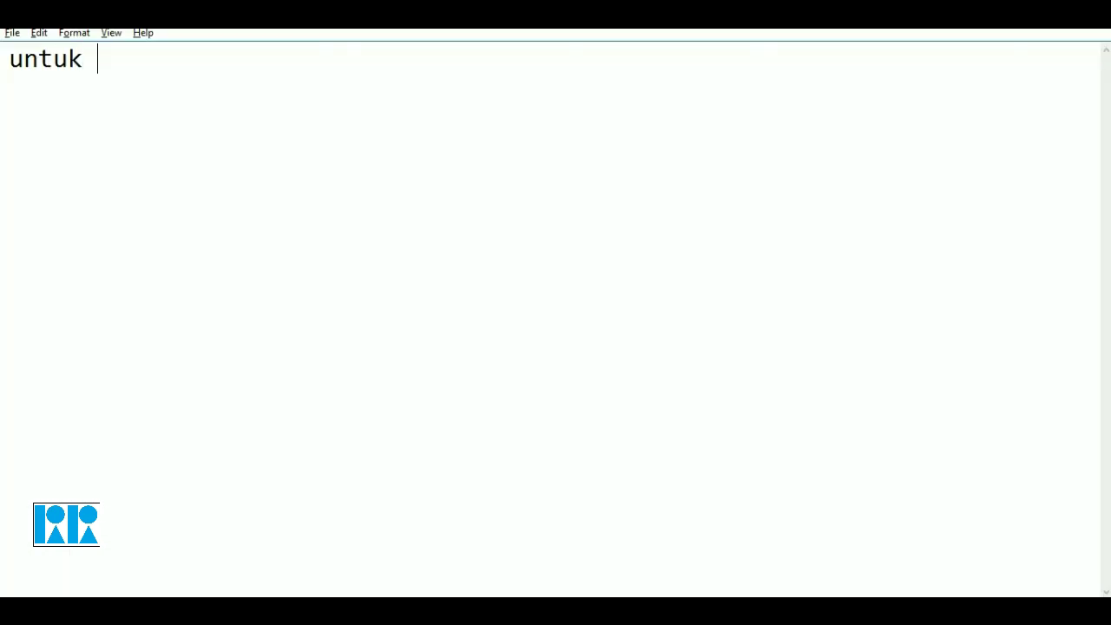
# Write the note 'untuk menghitung jumlah yang lanjut tahap dua dan susulan menggunakan fungsi COUNTIF'.
pyautogui.write('mengi')
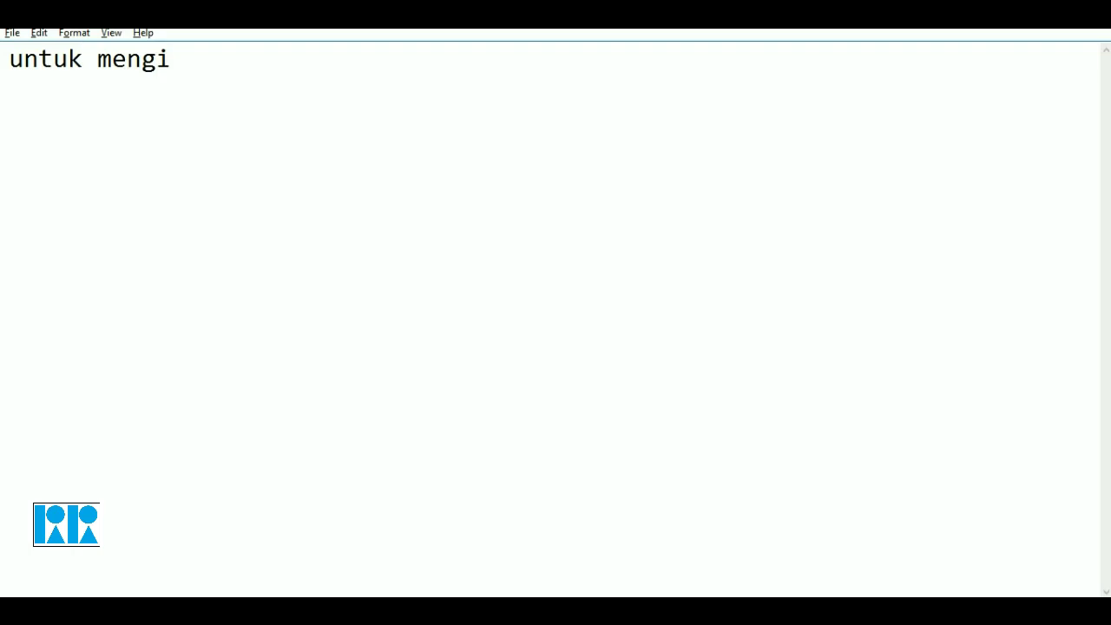
pyautogui.hotkey('shift', 'Left')
pyautogui.hotkey('shift', 'Left')
pyautogui.hotkey('shift', 'Left')
pyautogui.hotkey('shift', 'Right')
pyautogui.hotkey('shift', 'Right')
pyautogui.hotkey('shift', 'Right')
pyautogui.write('hitung jumlah yang')
pyautogui.write('jut tahap dua dan susuka')
pyautogui.press('BackSpace')
pyautogui.press('BackSpace')
pyautogui.write('lan ')
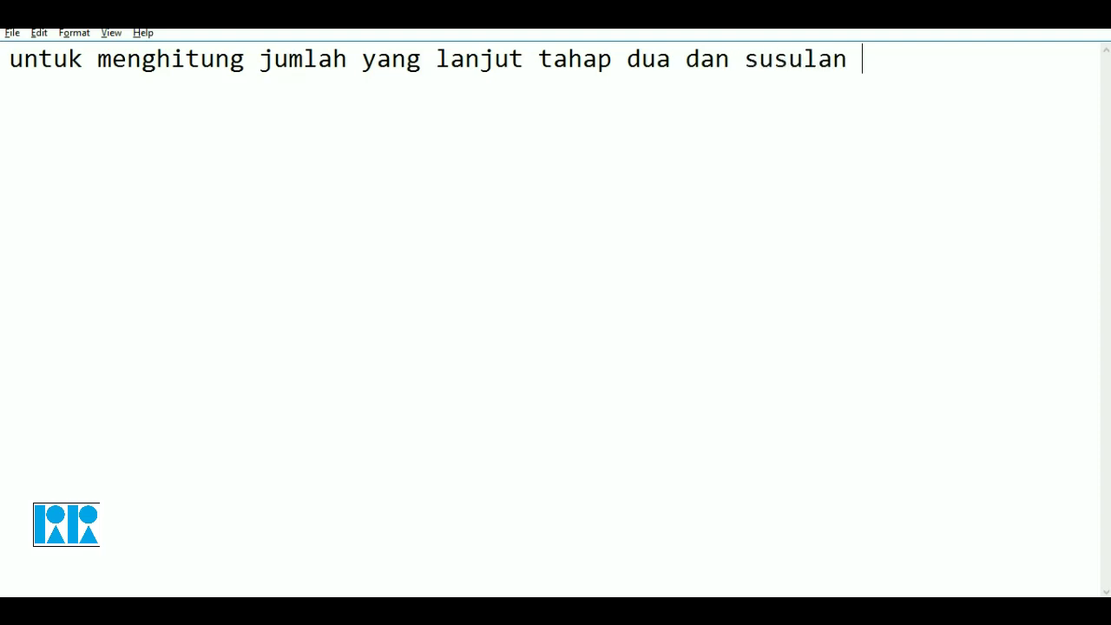
pyautogui.write('menggunakan fungsi COUNTIF')
pyautogui.hotkey('alt', 'Tab')
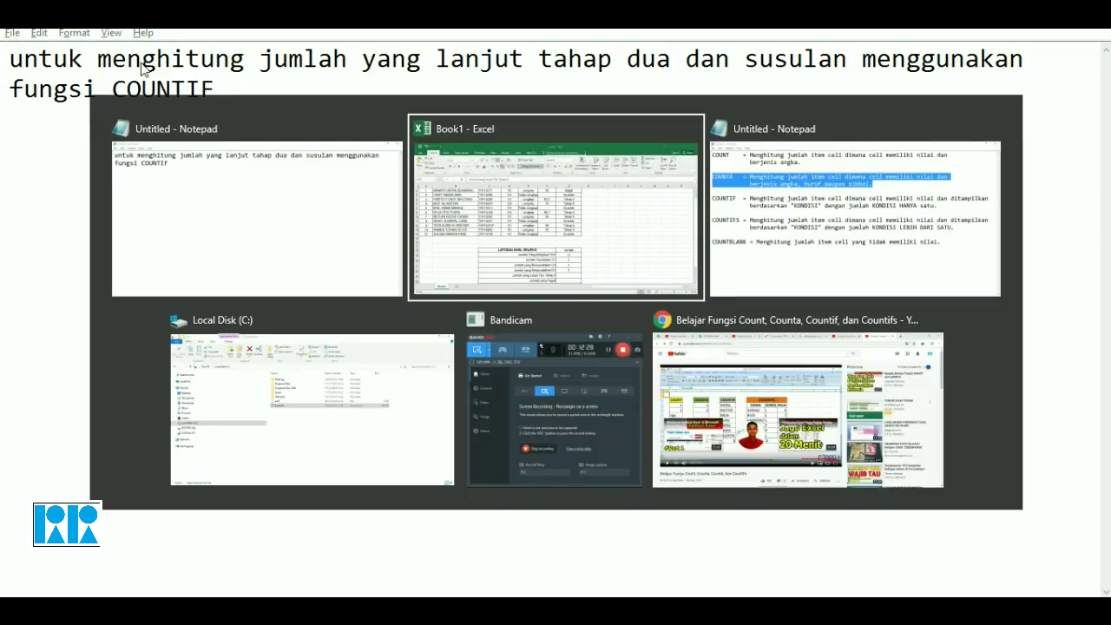
# Point out the Gagal, Susulan and Lanjut Tes Tahap II rows in the report.
pyautogui.moveTo(720, 466); pyautogui.dragTo(761, 462)
pyautogui.scroll(1, 684, 473)
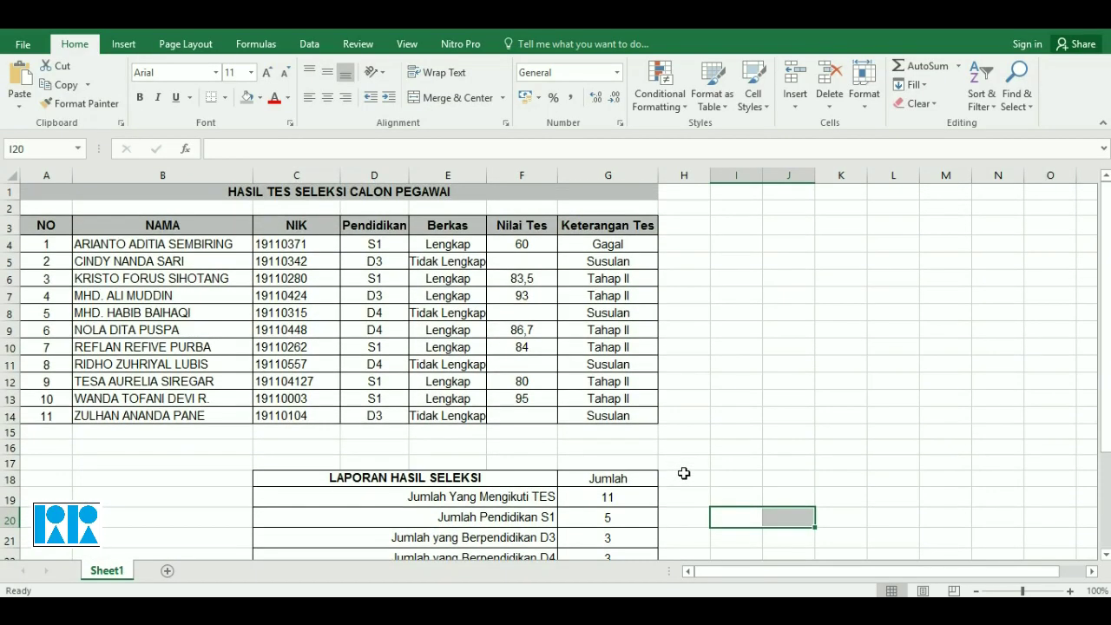
pyautogui.scroll(-1, 684, 473)
pyautogui.scroll(-3, 659, 464)
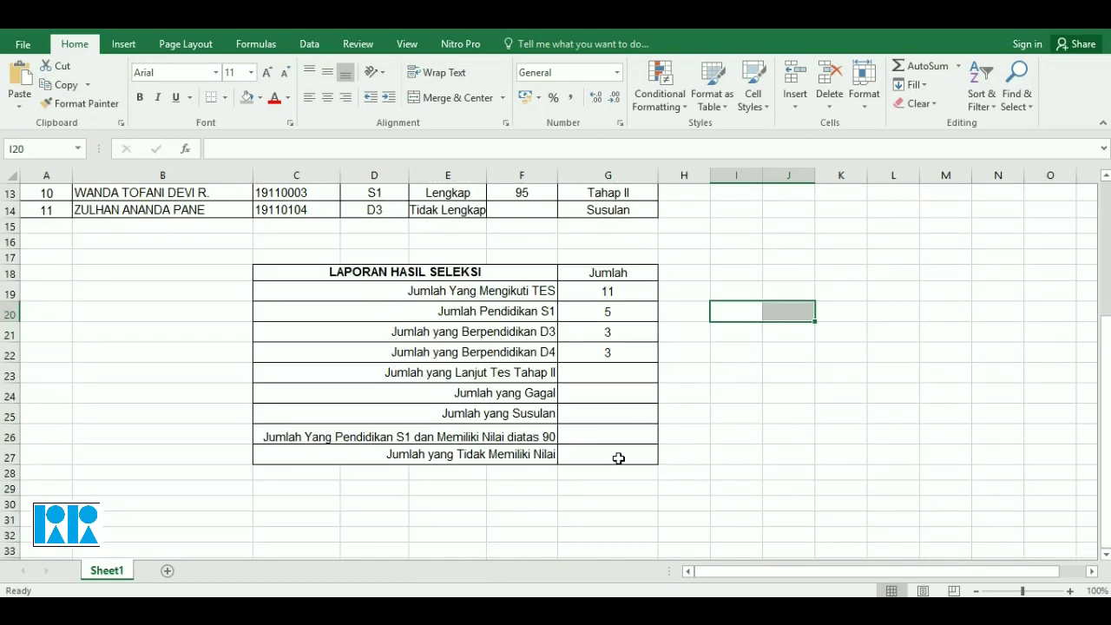
pyautogui.click(537, 392)
pyautogui.click(531, 413)
pyautogui.click(527, 374)
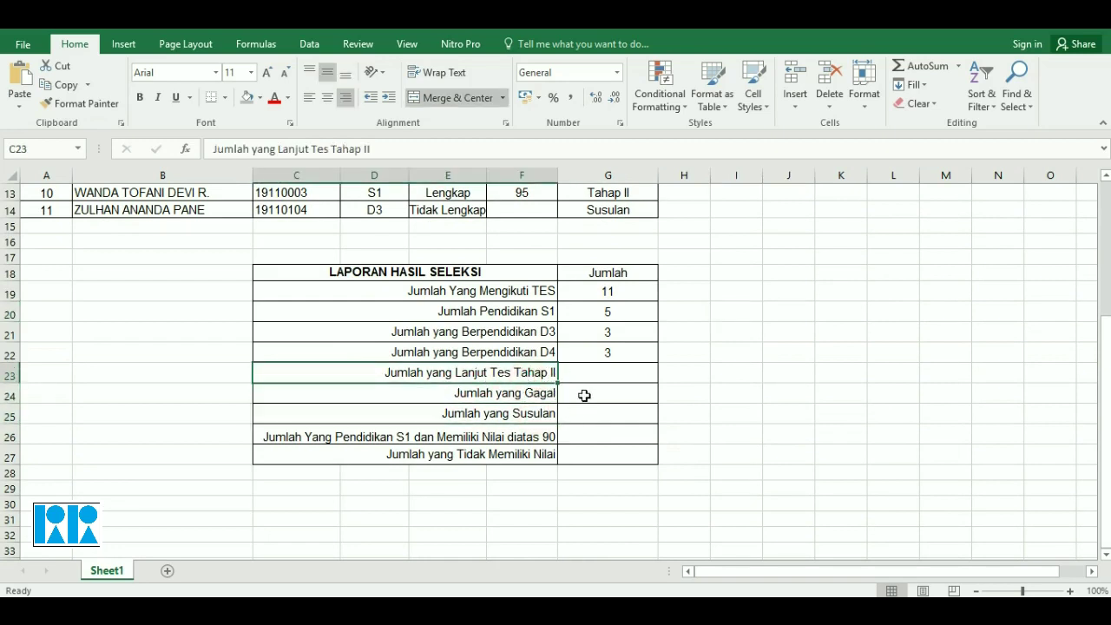
# Enter =COUNTIF(G4:G14;"Tahap II") in G23, which returns 6.
pyautogui.click(599, 372)
pyautogui.write('=')
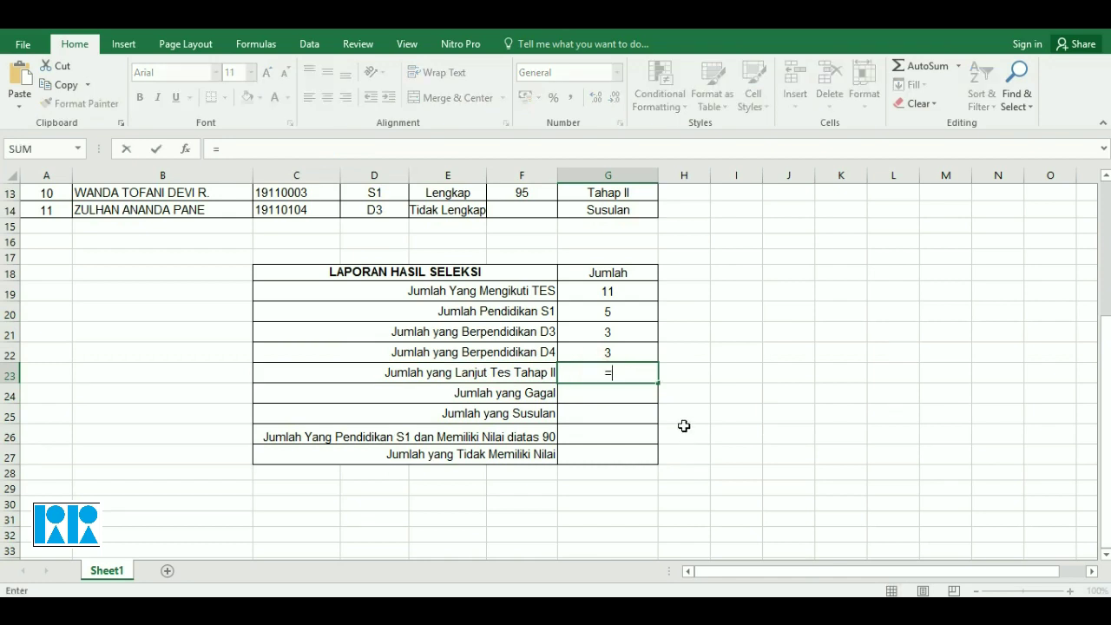
pyautogui.write('count')
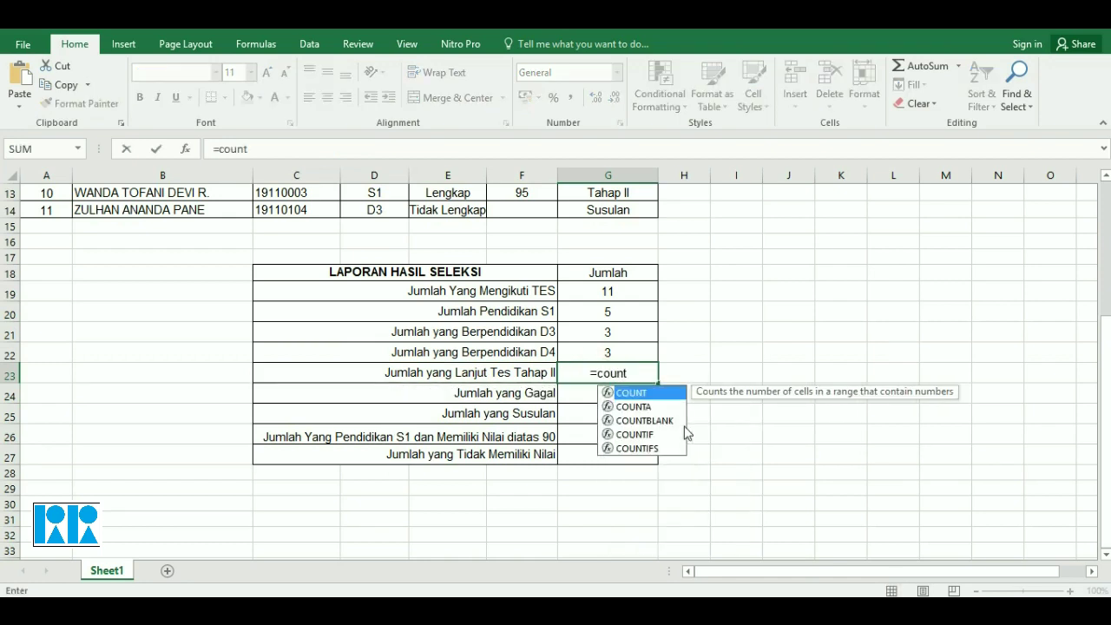
pyautogui.click(642, 436)
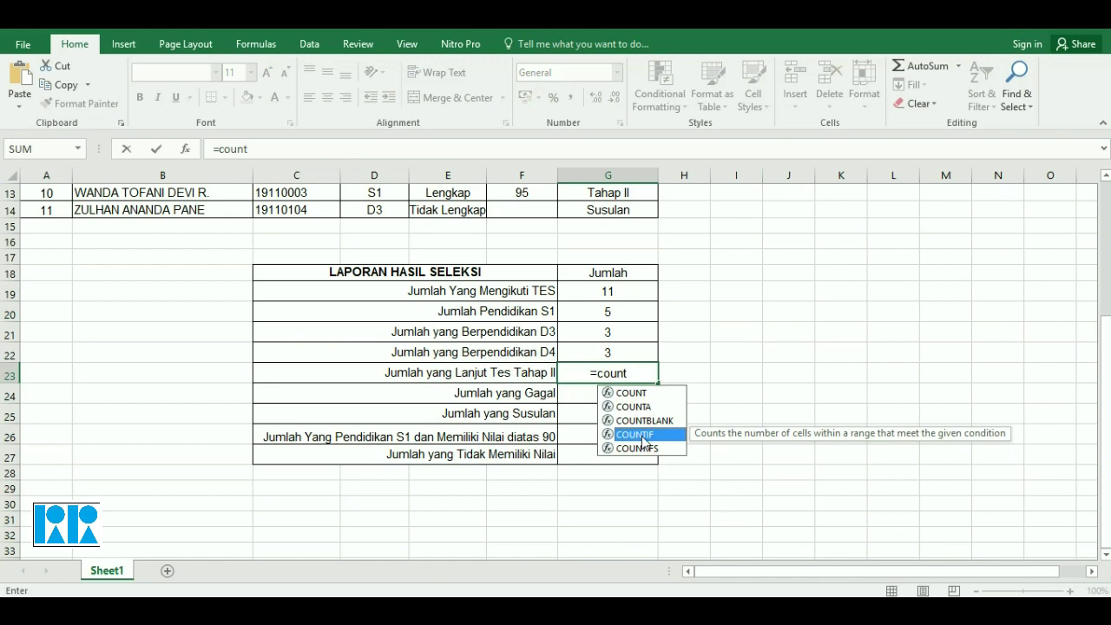
pyautogui.doubleClick(641, 435)
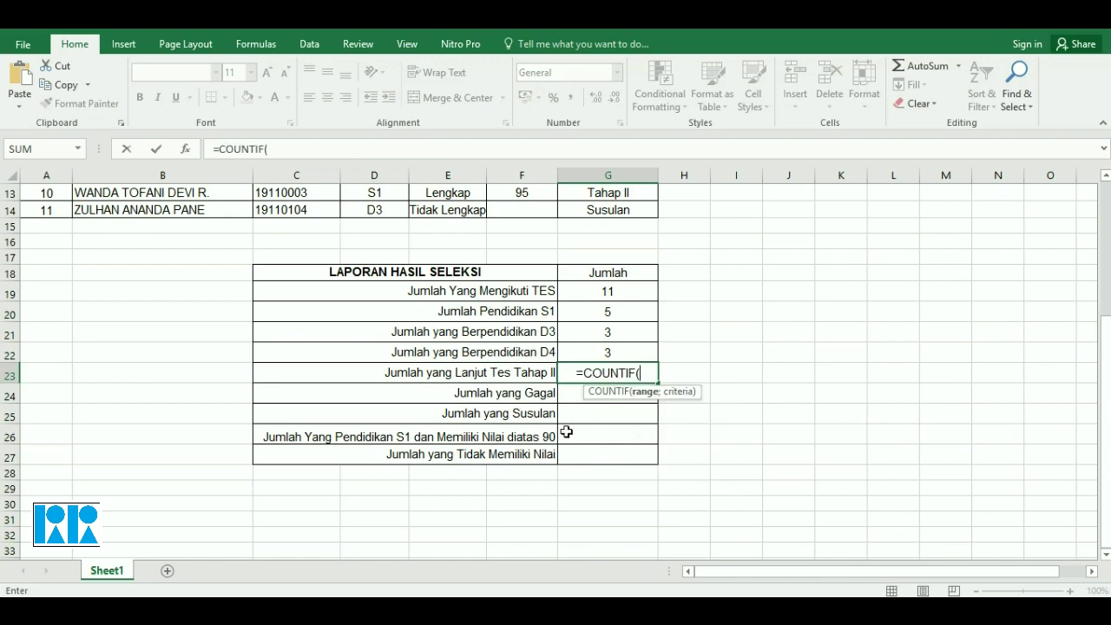
pyautogui.scroll(3, 548, 434)
pyautogui.scroll(1, 549, 434)
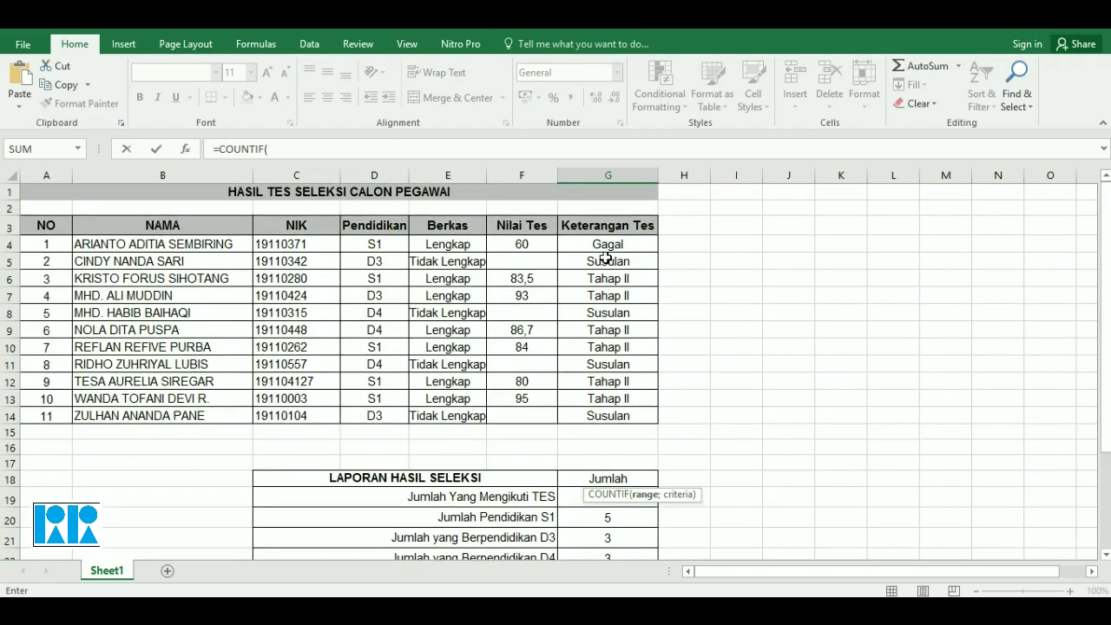
pyautogui.scroll(-2, 607, 249)
pyautogui.scroll(-2, 642, 347)
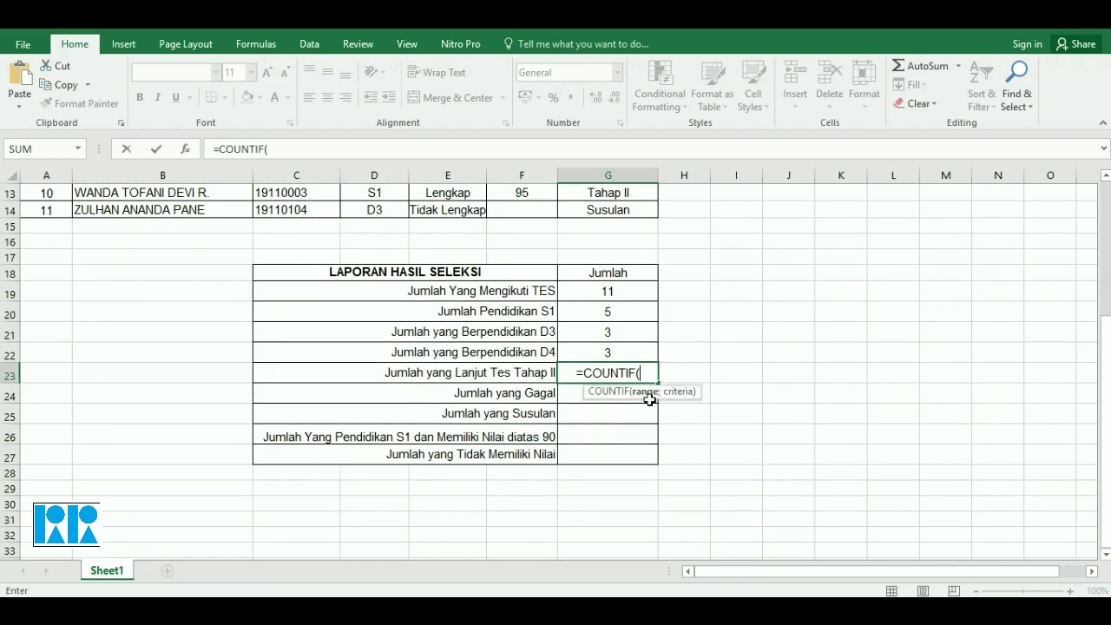
pyautogui.write('g4')
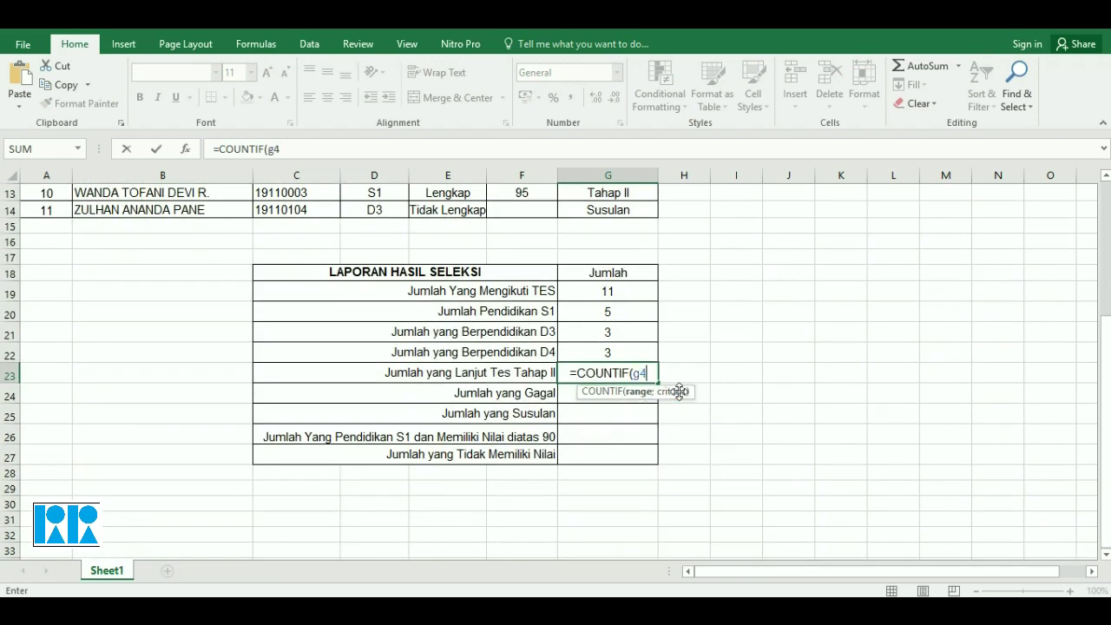
pyautogui.write(':')
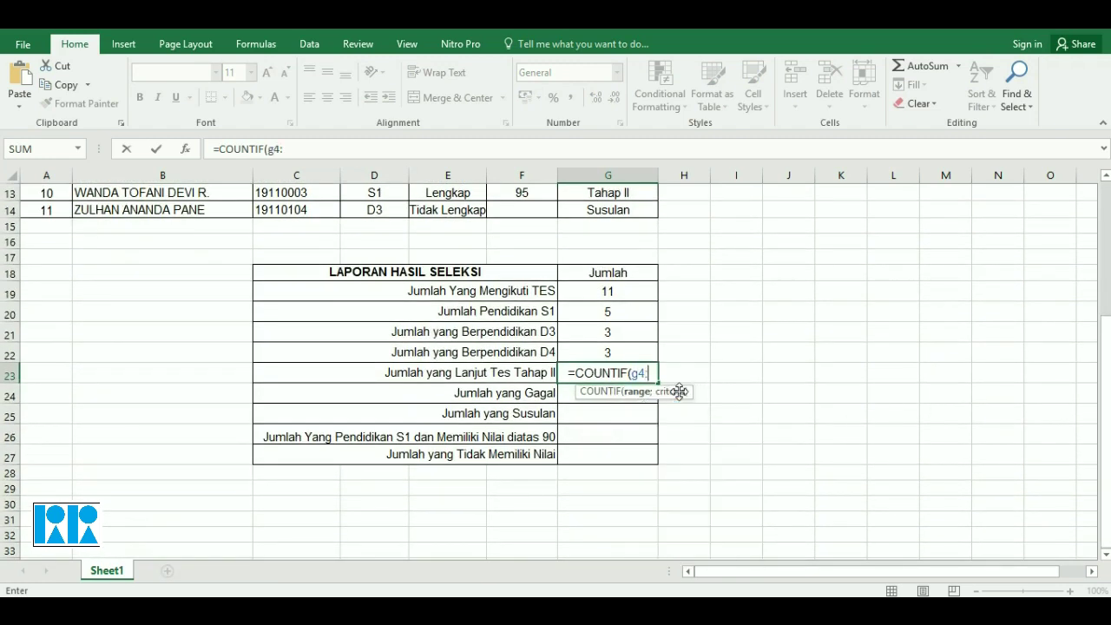
pyautogui.write('g14')
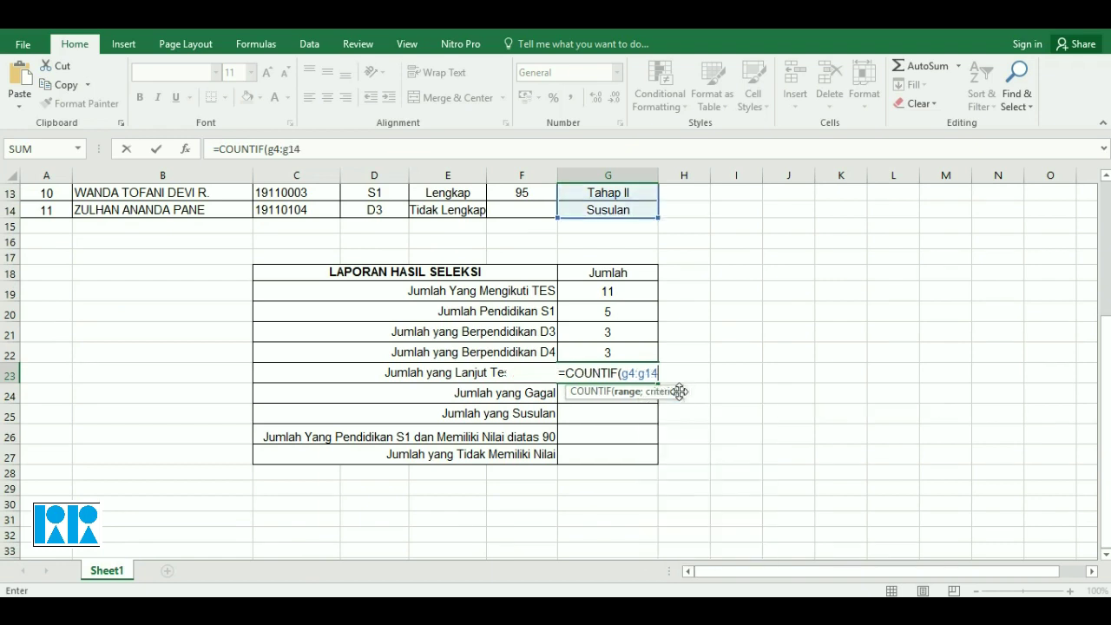
pyautogui.write(';"')
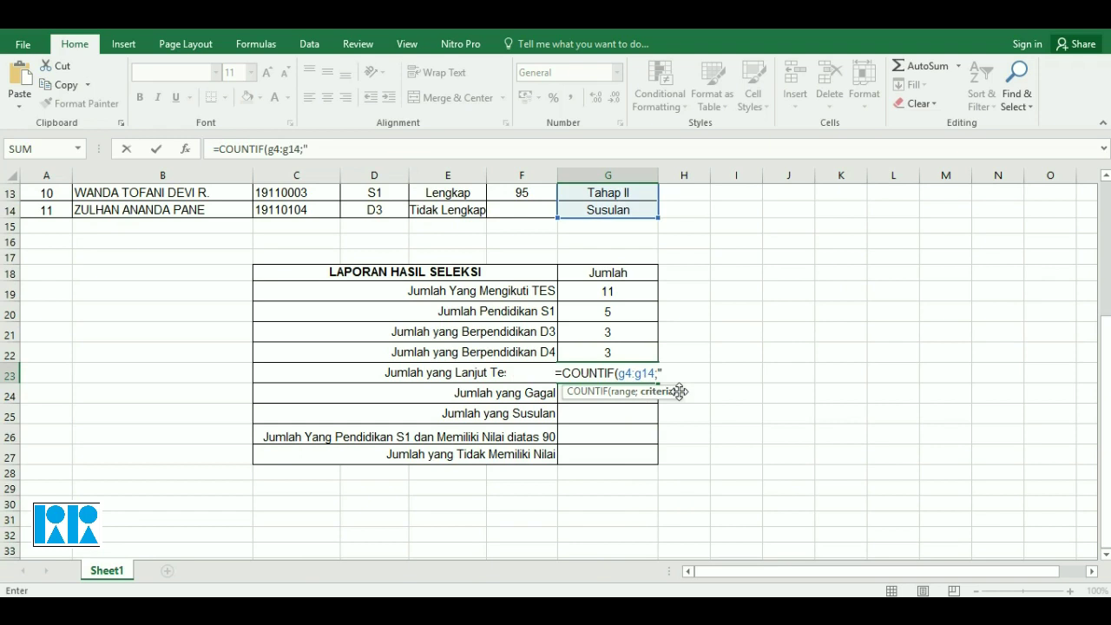
pyautogui.write('Taha')
pyautogui.press('BackSpace')
pyautogui.press('BackSpace')
pyautogui.write('hap ')
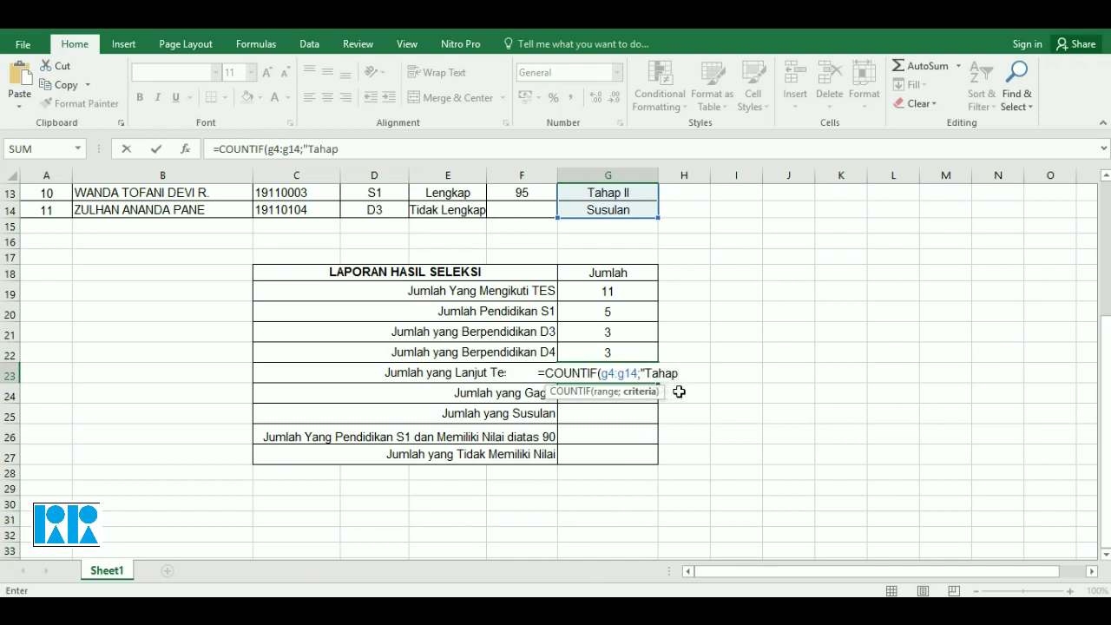
pyautogui.write('II"')
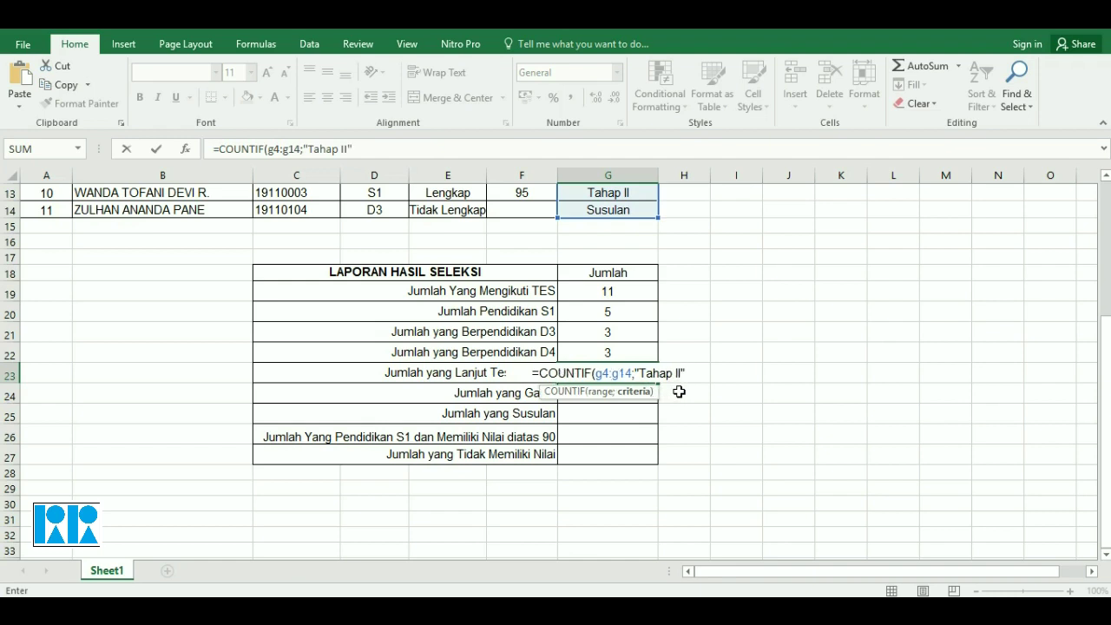
pyautogui.write(')')
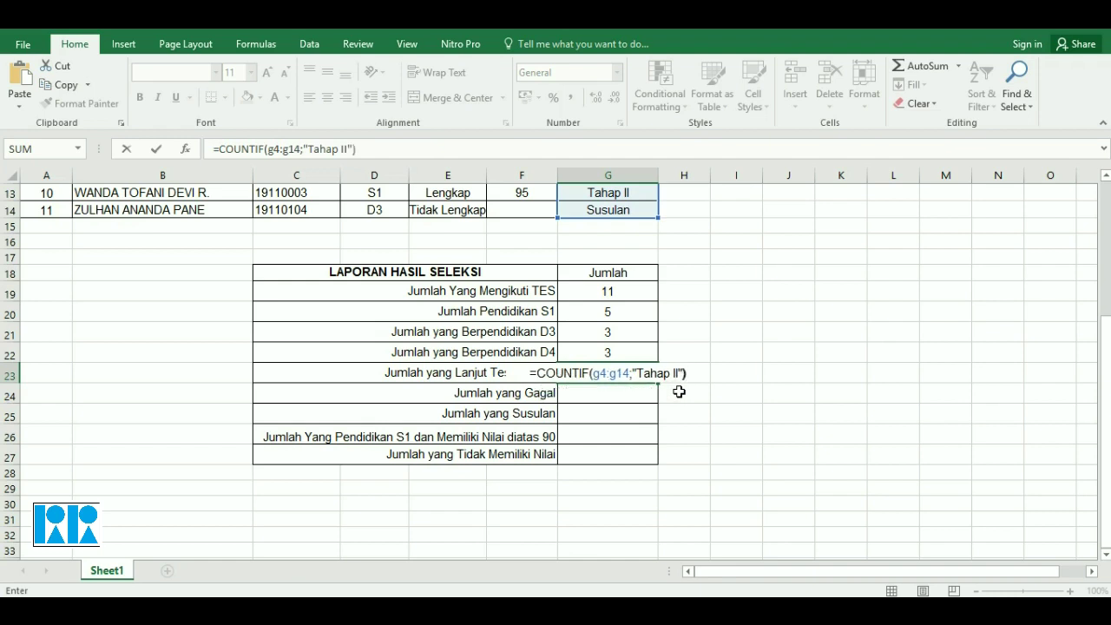
pyautogui.press('Return')
pyautogui.press('Up')
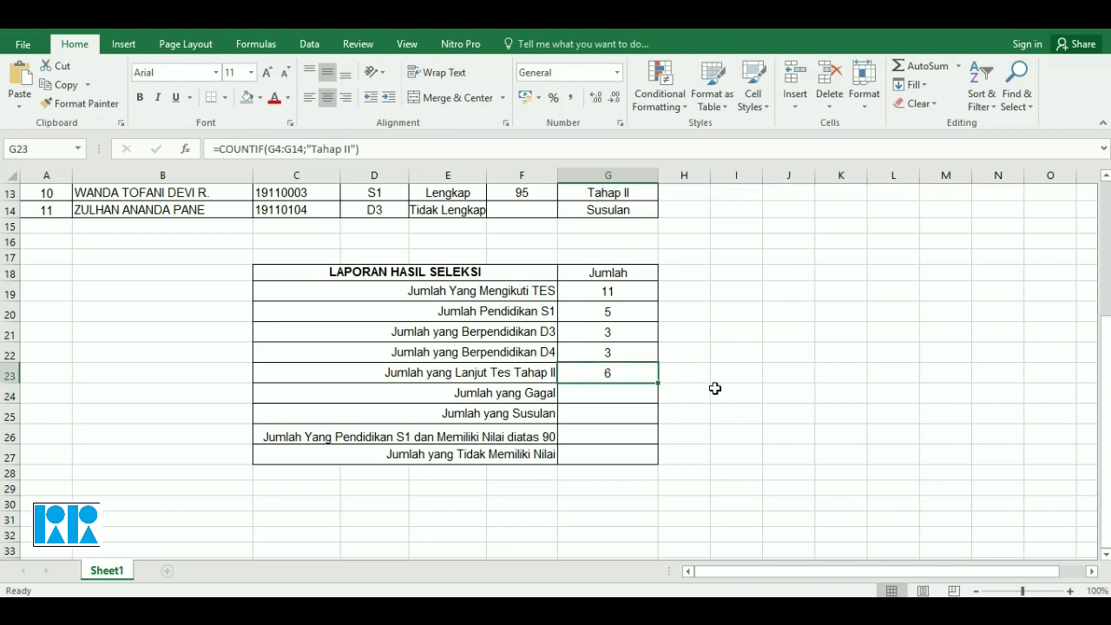
# Tick the six Tahap II entries in red, write the total 6 beside them, then clear the marks.
pyautogui.scroll(3, 678, 391)
pyautogui.scroll(1, 679, 391)
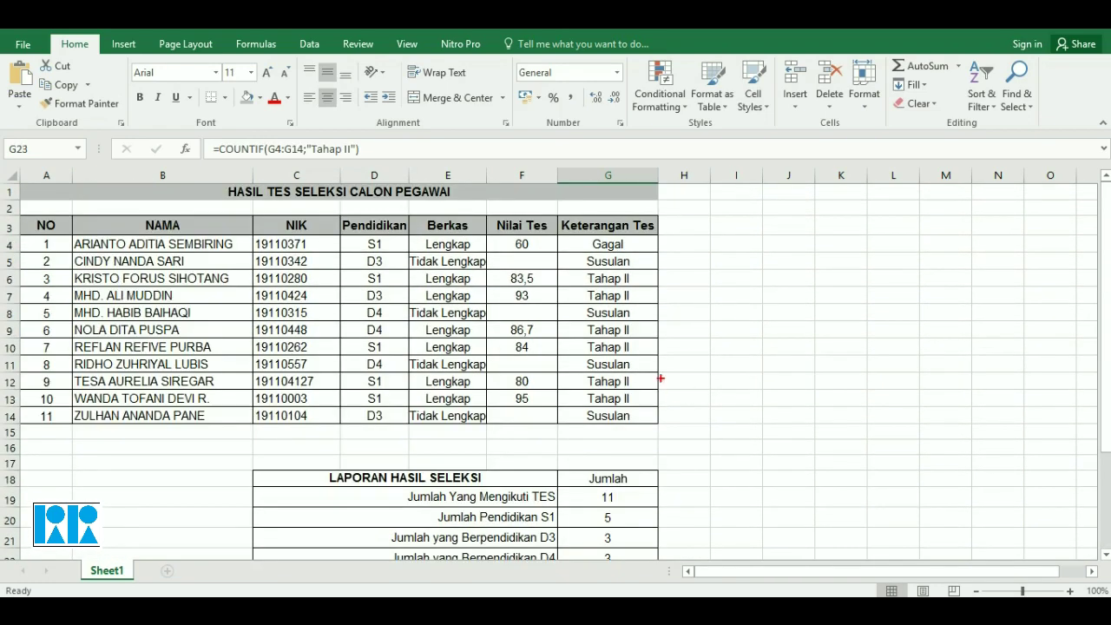
pyautogui.moveTo(649, 274)
pyautogui.mouseDown()
pyautogui.moveTo(680, 276)
pyautogui.moveTo(680, 295)
pyautogui.mouseUp()
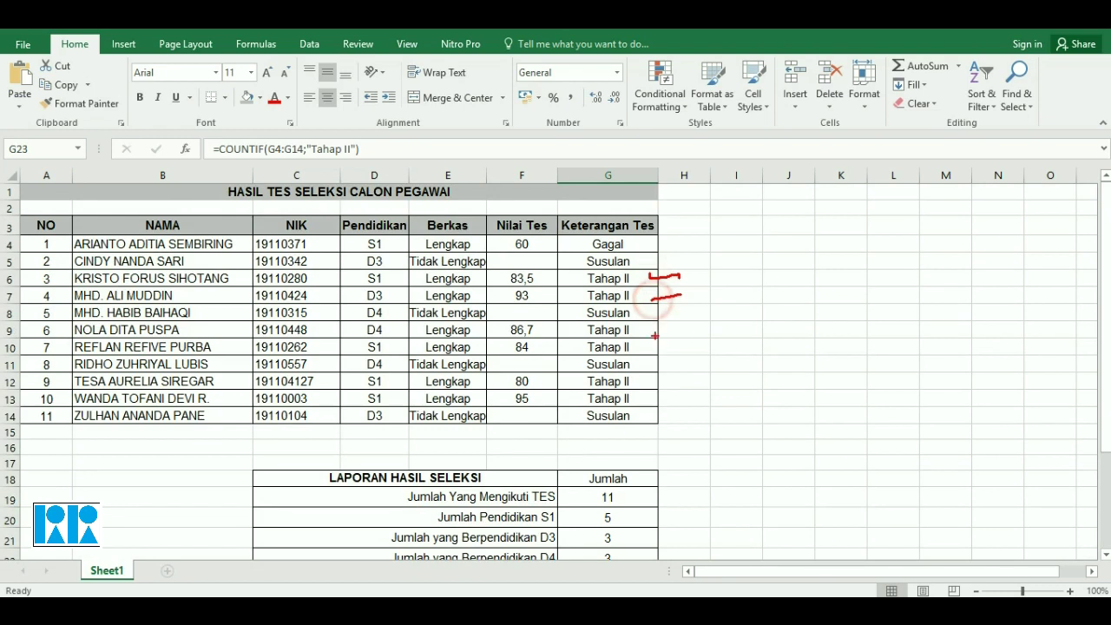
pyautogui.moveTo(655, 333)
pyautogui.mouseDown()
pyautogui.moveTo(675, 330)
pyautogui.moveTo(675, 345)
pyautogui.mouseUp()
pyautogui.moveTo(653, 382)
pyautogui.mouseDown()
pyautogui.moveTo(670, 380)
pyautogui.moveTo(667, 399)
pyautogui.mouseUp()
pyautogui.moveTo(784, 289)
pyautogui.mouseDown()
pyautogui.moveTo(755, 345)
pyautogui.moveTo(730, 335)
pyautogui.mouseUp()
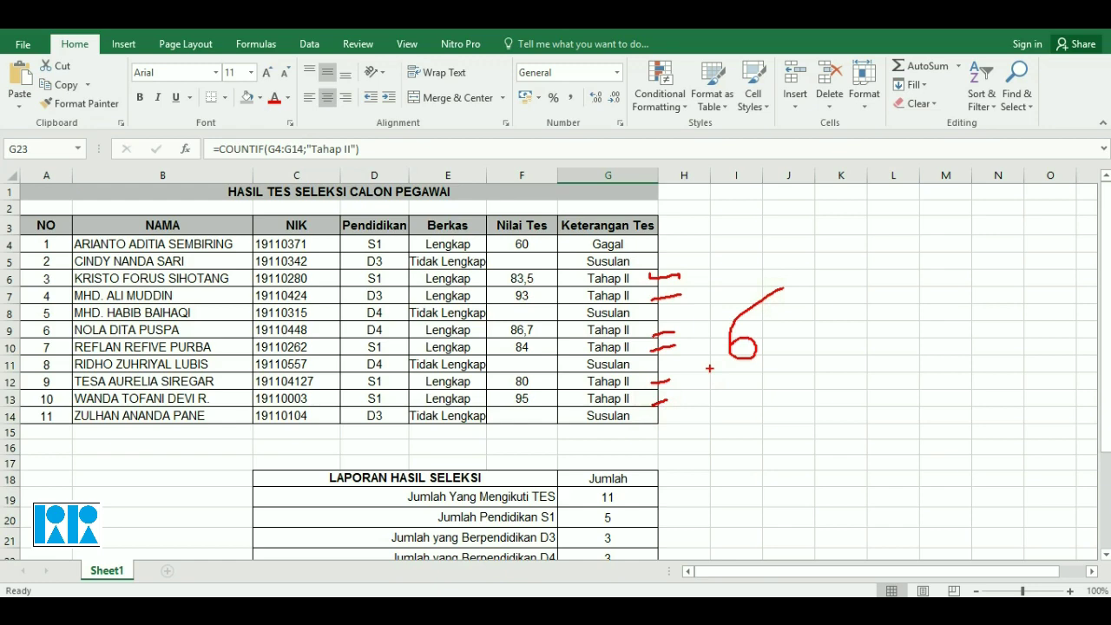
pyautogui.press('Escape')
pyautogui.scroll(-1, 689, 391)
pyautogui.scroll(-4, 694, 388)
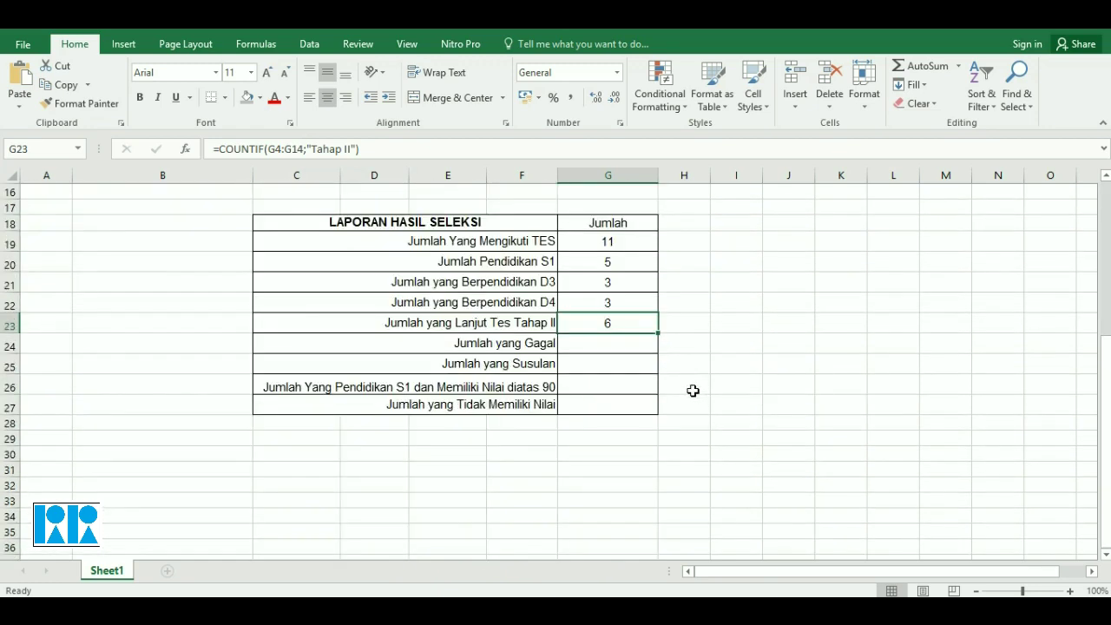
pyautogui.click(603, 347)
# Enter =COUNTIF(G4:G14;"Gagal") in G24, which returns 1, and mark the Gagal entry in row 4.
pyautogui.write('=')
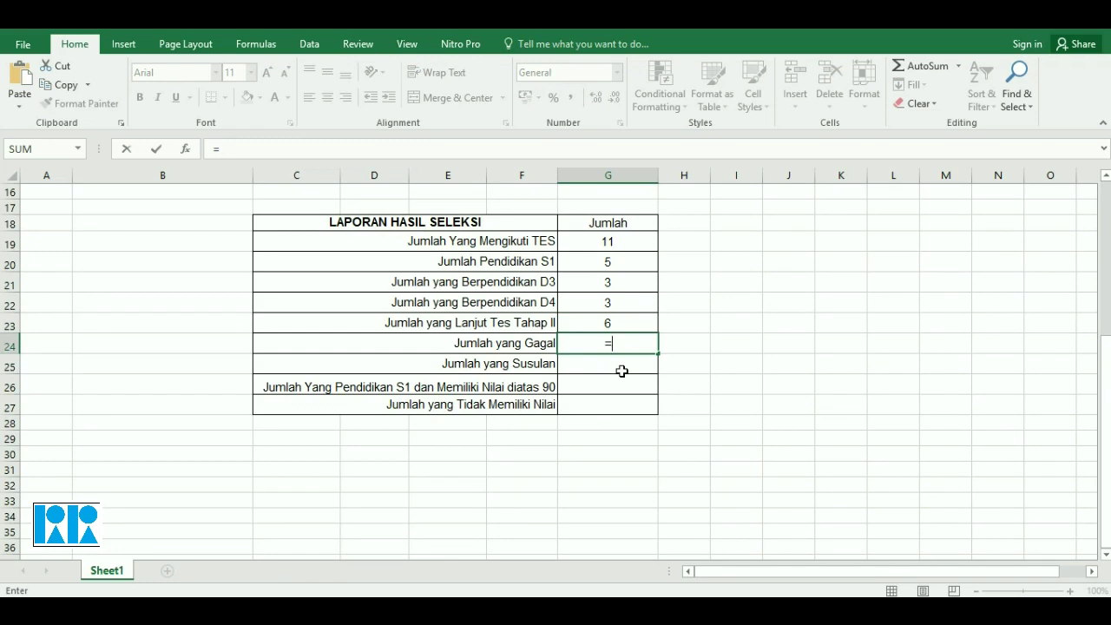
pyautogui.write('con')
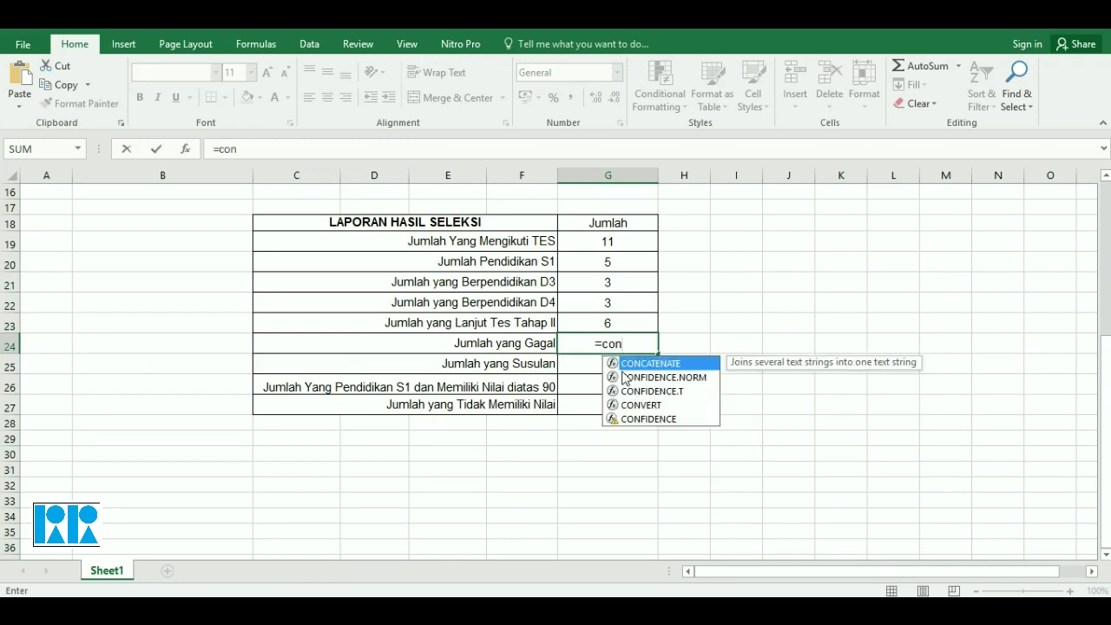
pyautogui.press('BackSpace')
pyautogui.write('unt')
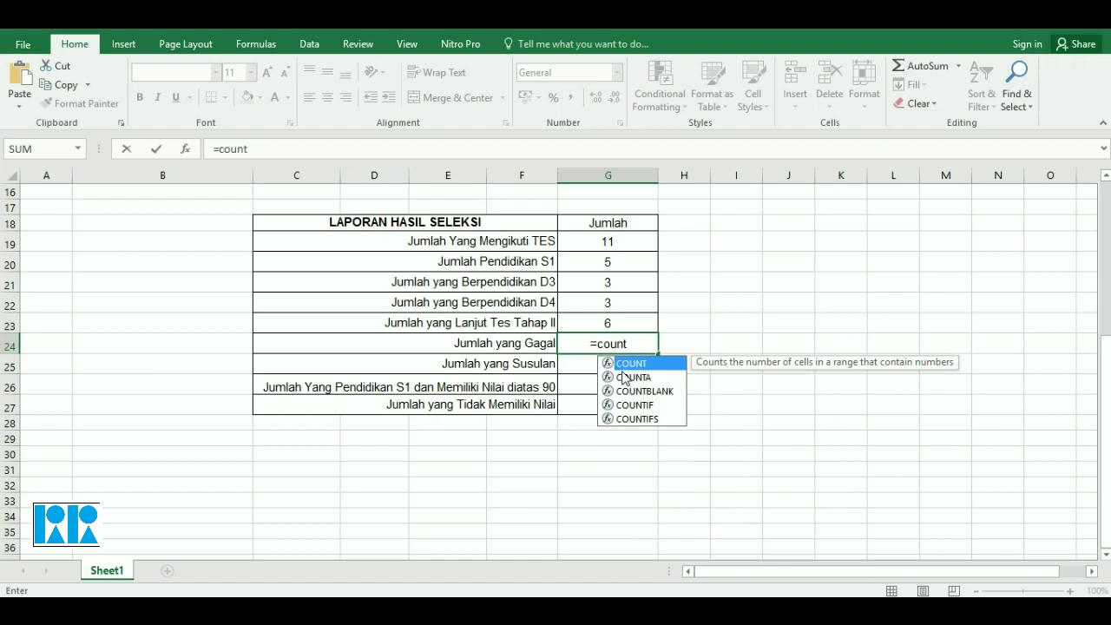
pyautogui.press('Down')
pyautogui.press('Down')
pyautogui.press('Down')
pyautogui.press('Tab')
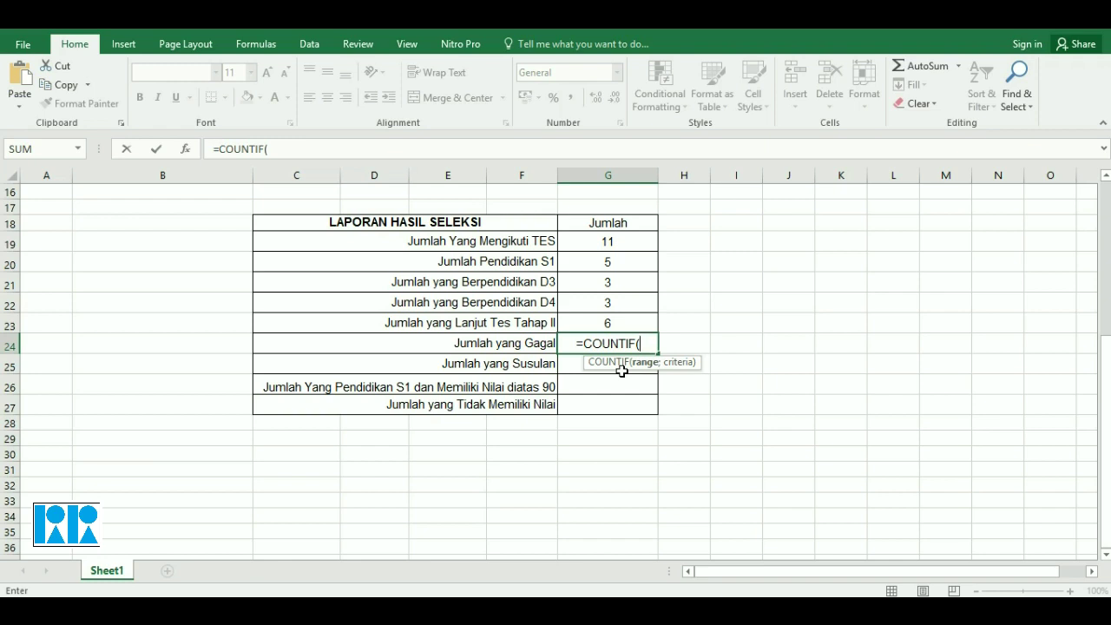
pyautogui.write('g4')
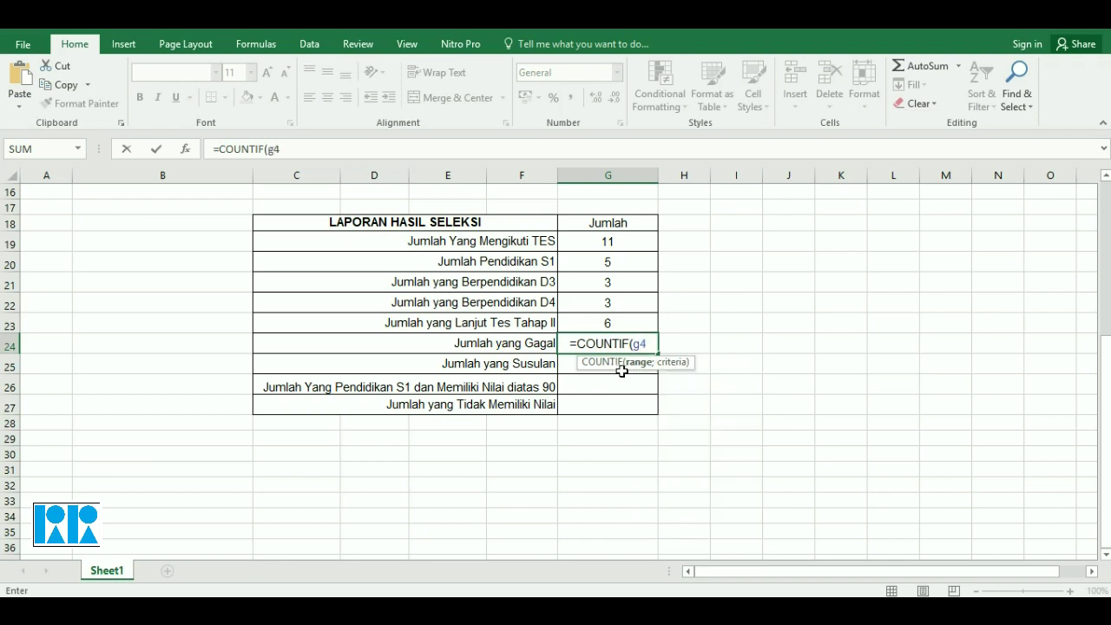
pyautogui.write(':g')
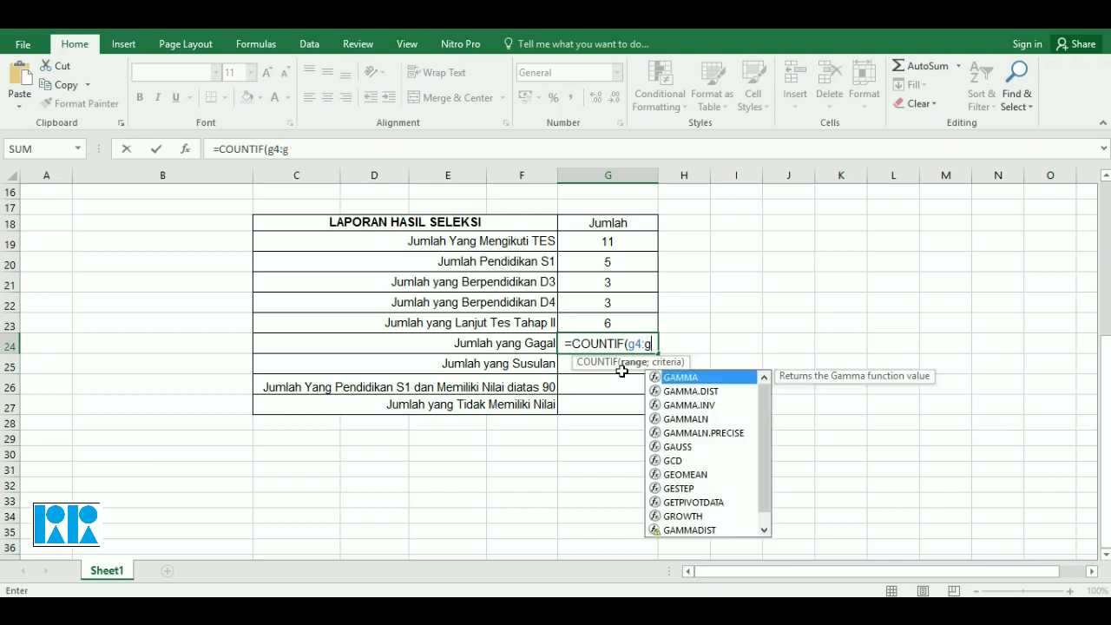
pyautogui.write('14;')
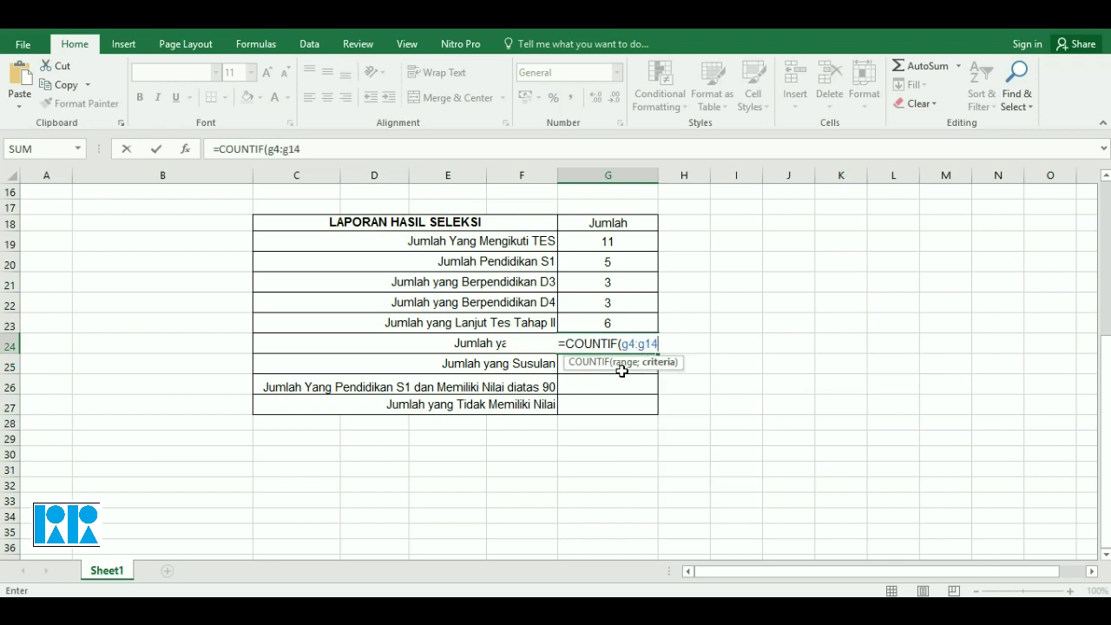
pyautogui.write('"')
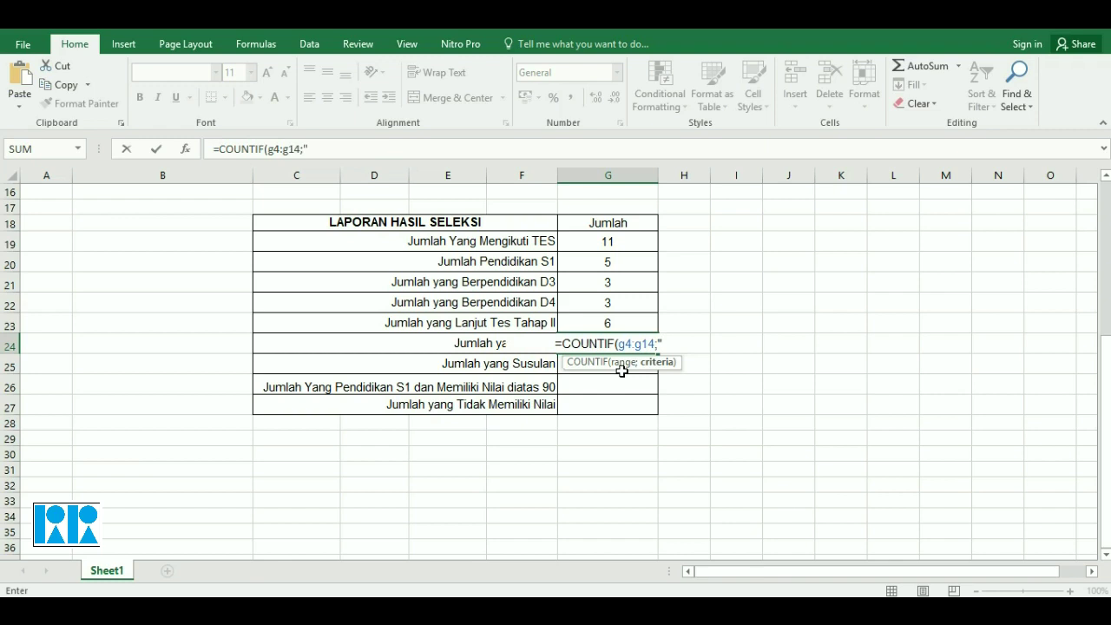
pyautogui.write('Gaga')
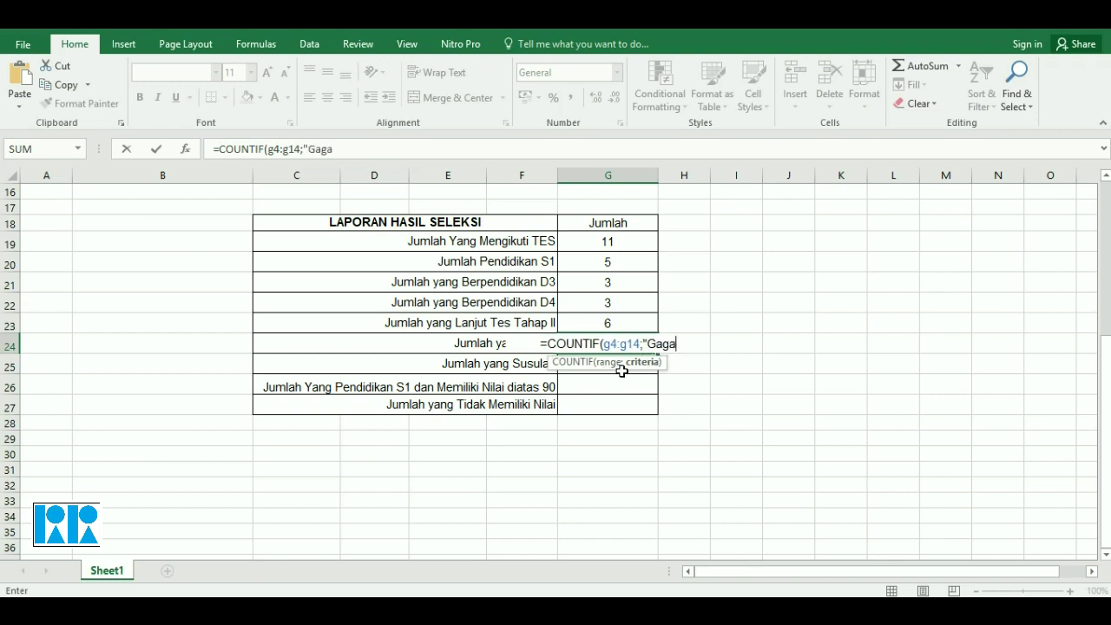
pyautogui.write('l"')
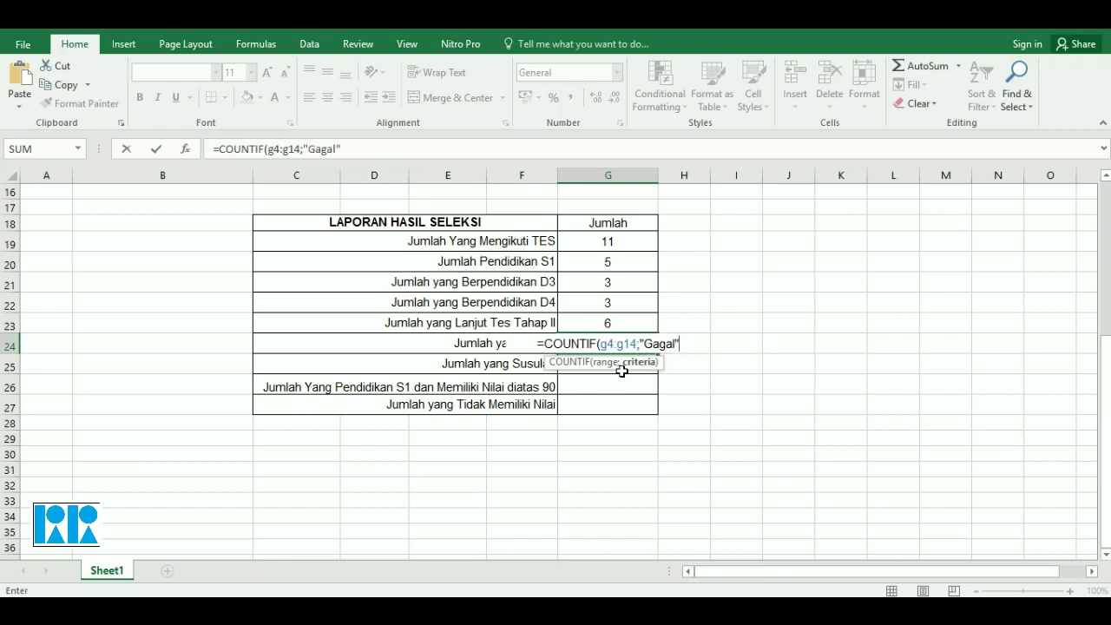
pyautogui.write(')')
pyautogui.press('Return')
pyautogui.press('Up')
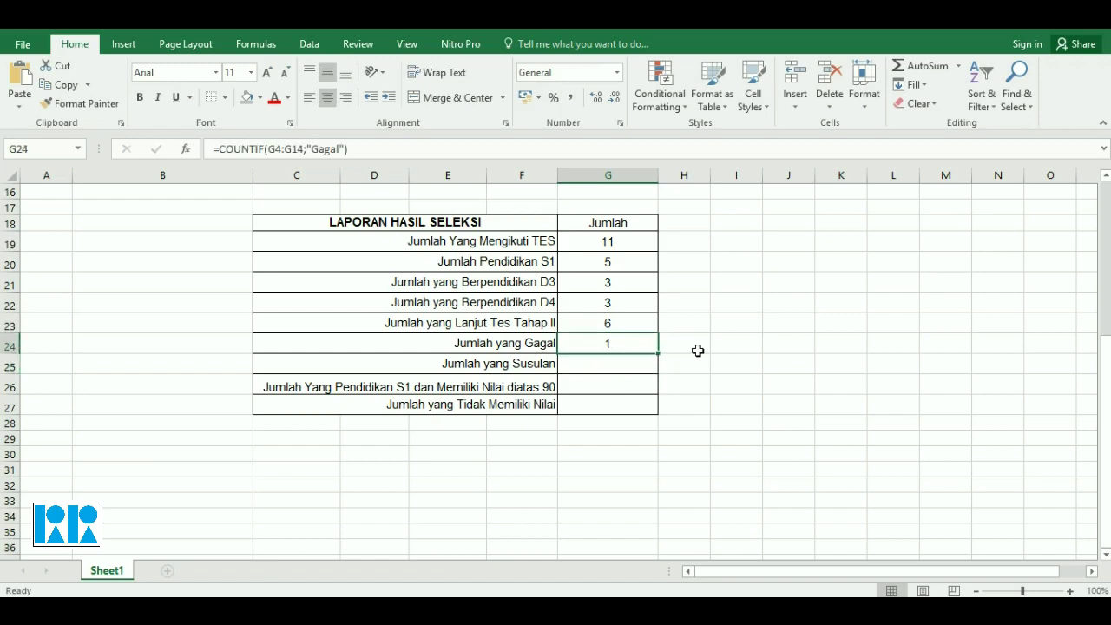
pyautogui.scroll(5, 777, 353)
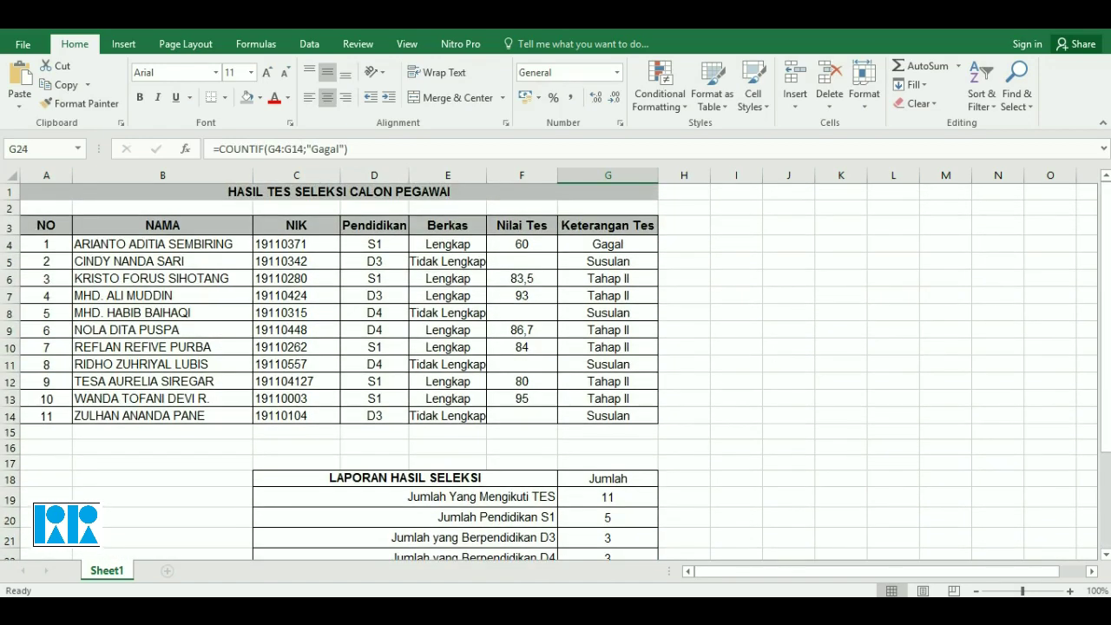
pyautogui.moveTo(645, 243)
pyautogui.mouseDown()
pyautogui.moveTo(684, 241)
pyautogui.moveTo(742, 272)
pyautogui.mouseUp()
# Enter =COUNTIF(G4:G14;"Susulan") in G25, which returns 4.
pyautogui.click(742, 346)
pyautogui.scroll(-4, 689, 352)
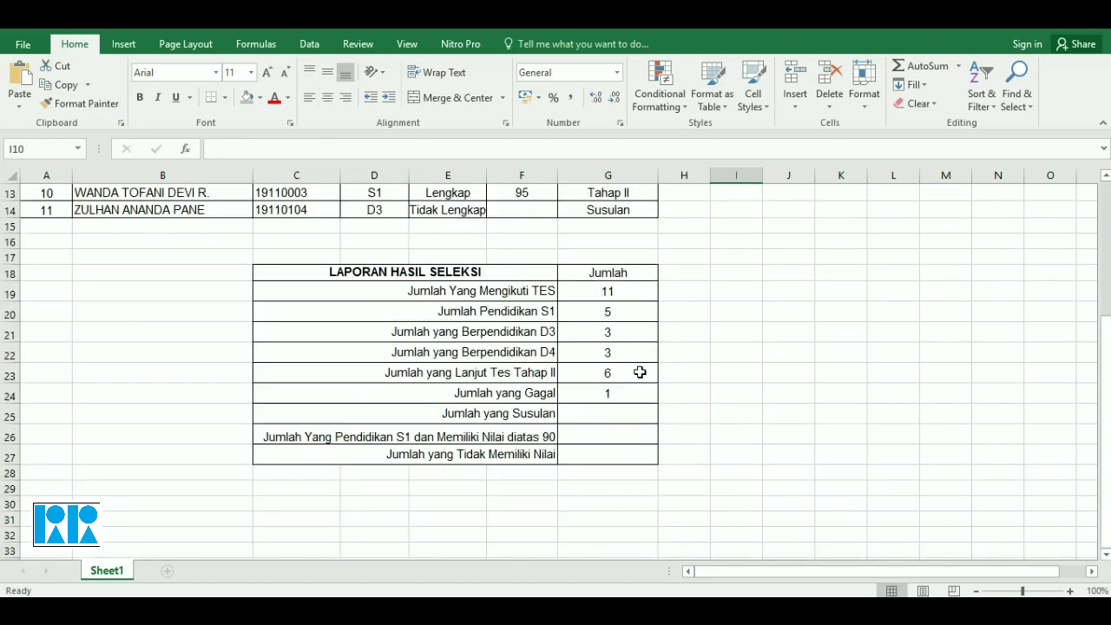
pyautogui.click(622, 417)
pyautogui.write('=')
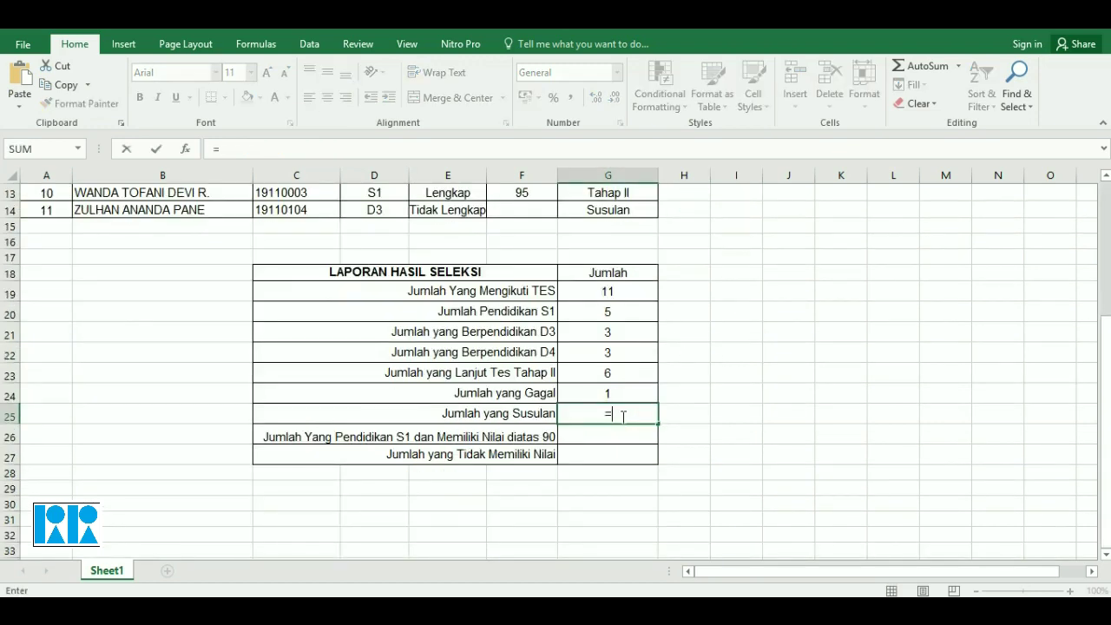
pyautogui.write('count')
pyautogui.press('Down')
pyautogui.press('Down')
pyautogui.press('Down')
pyautogui.press('Tab')
pyautogui.write('g4:g14;')
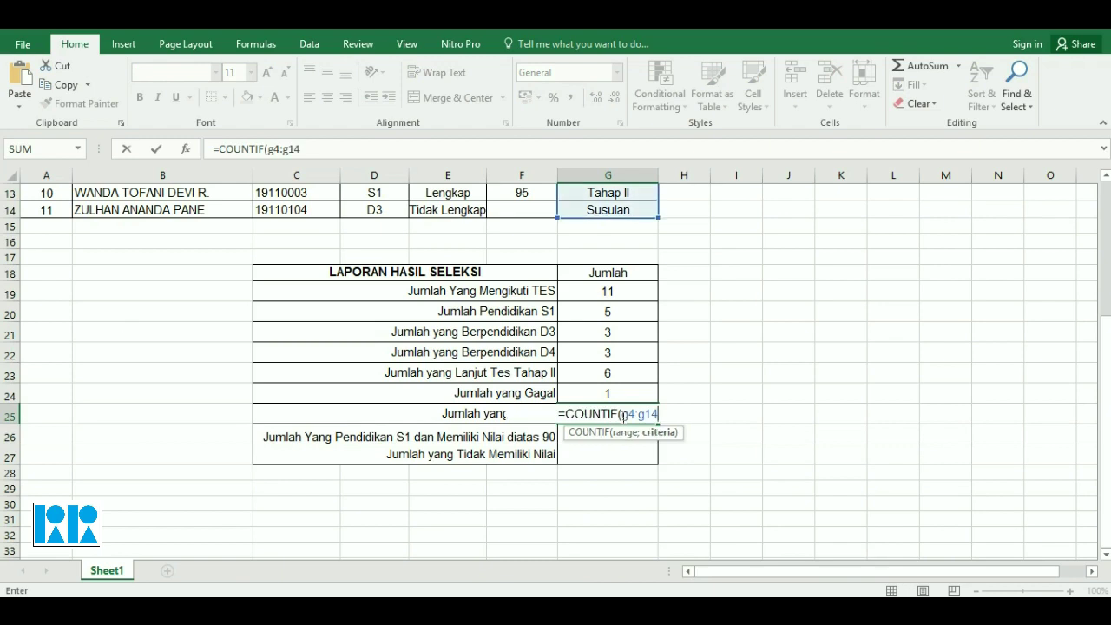
pyautogui.write('"')
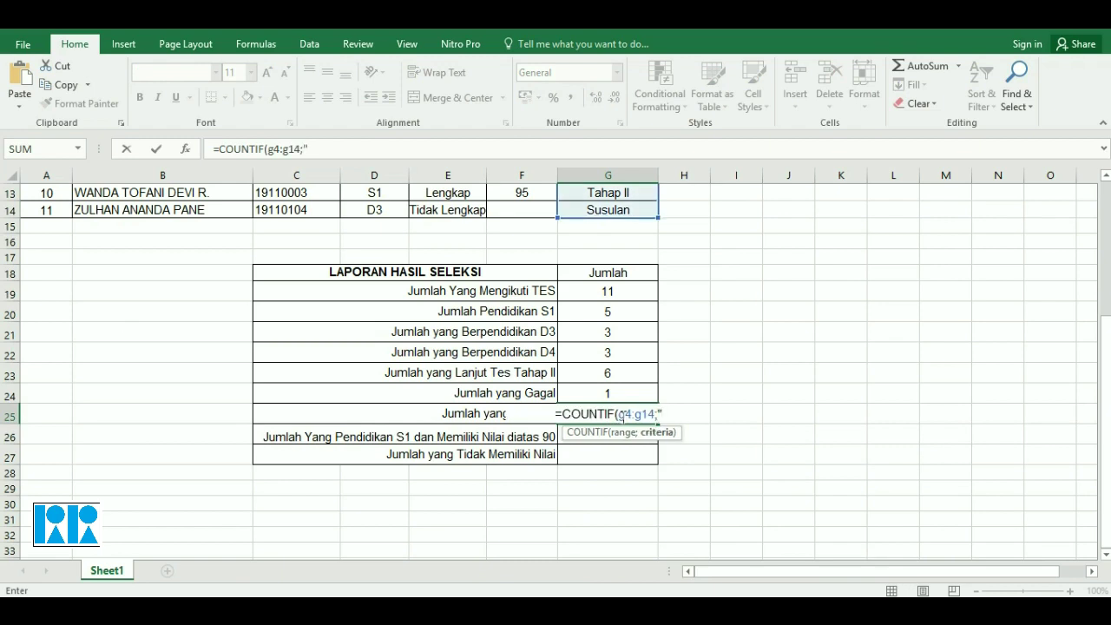
pyautogui.write('Susulan"')
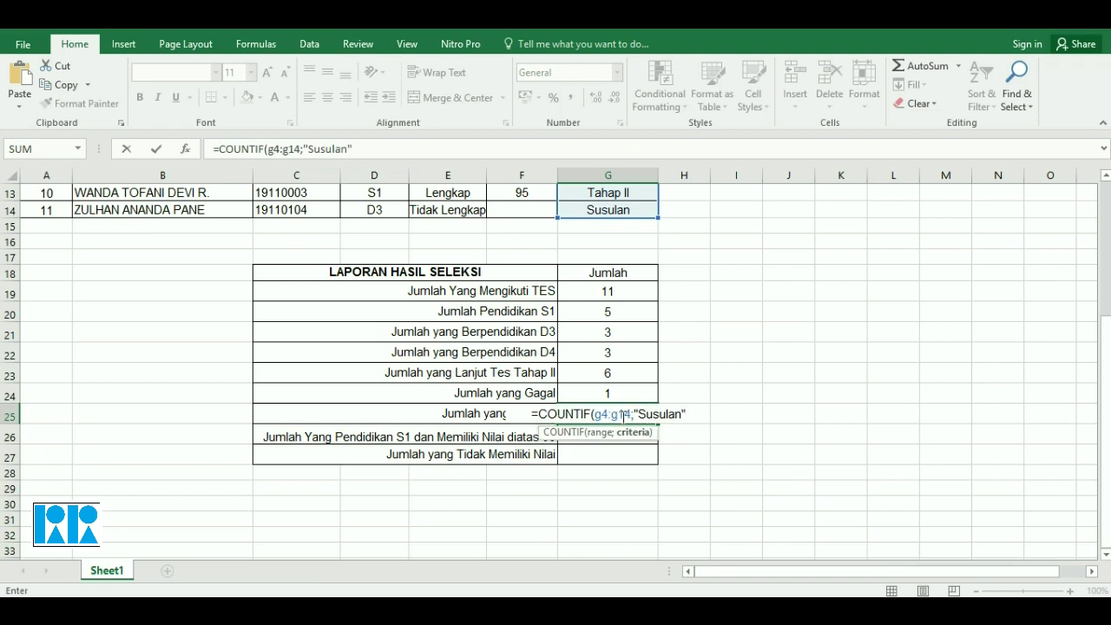
pyautogui.write(')')
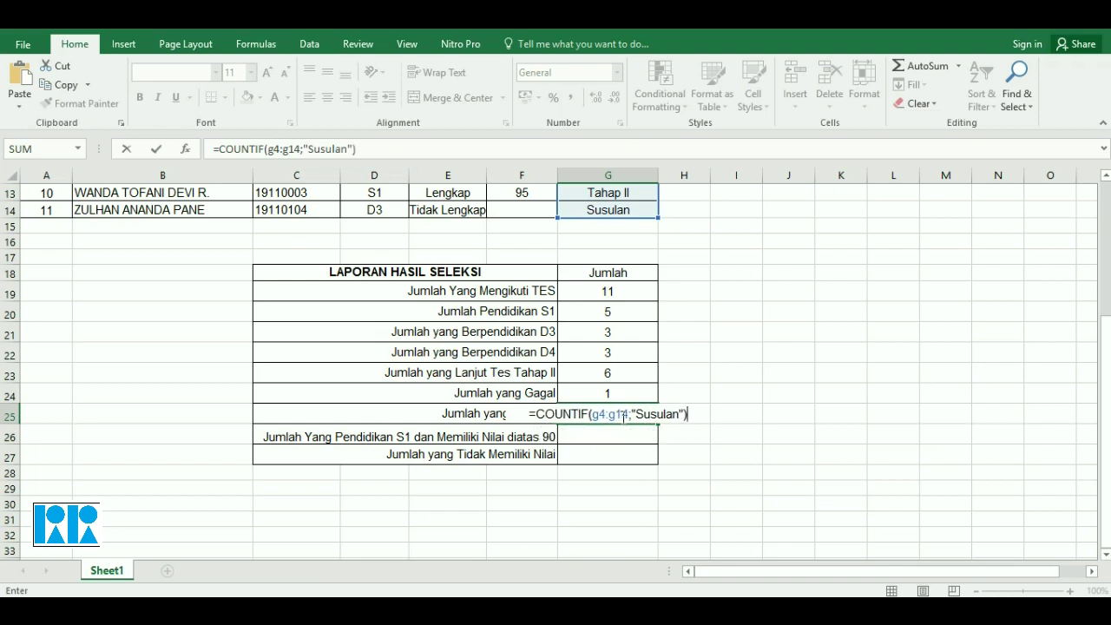
pyautogui.press('Return')
pyautogui.click(627, 416)
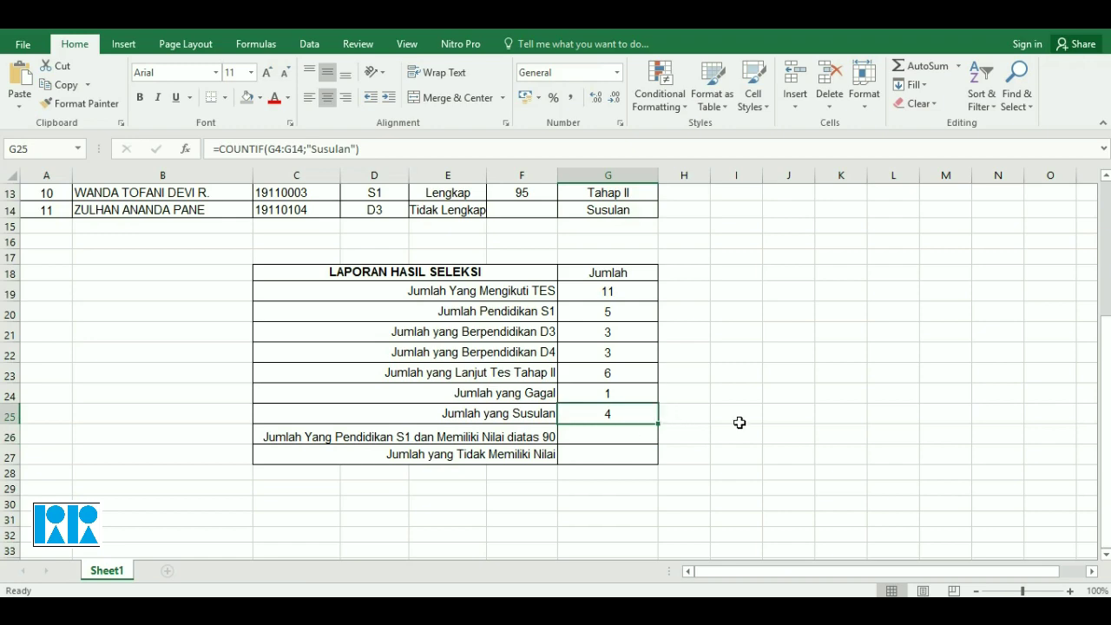
# Tick the Susulan entries in rows 5, 8, 11 and 14, write 4 with a check mark, then clear the marks.
pyautogui.scroll(1, 756, 427)
pyautogui.scroll(4, 756, 428)
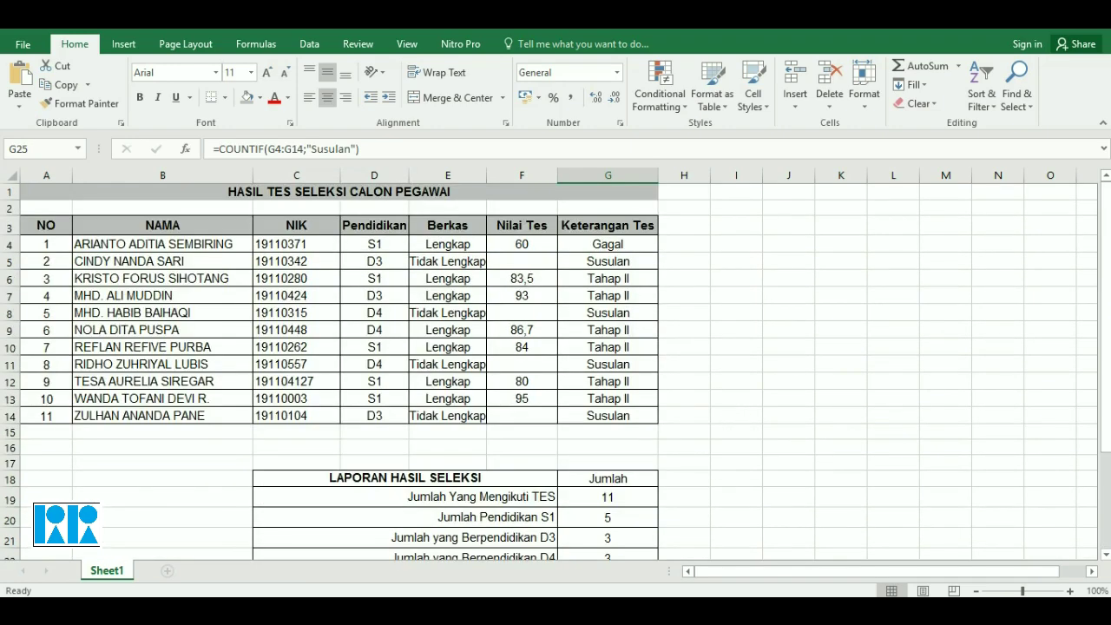
pyautogui.moveTo(647, 261); pyautogui.dragTo(670, 258)
pyautogui.moveTo(648, 318); pyautogui.dragTo(673, 307)
pyautogui.moveTo(649, 364); pyautogui.dragTo(674, 353)
pyautogui.moveTo(643, 421); pyautogui.dragTo(667, 413)
pyautogui.moveTo(731, 288); pyautogui.dragTo(743, 352)
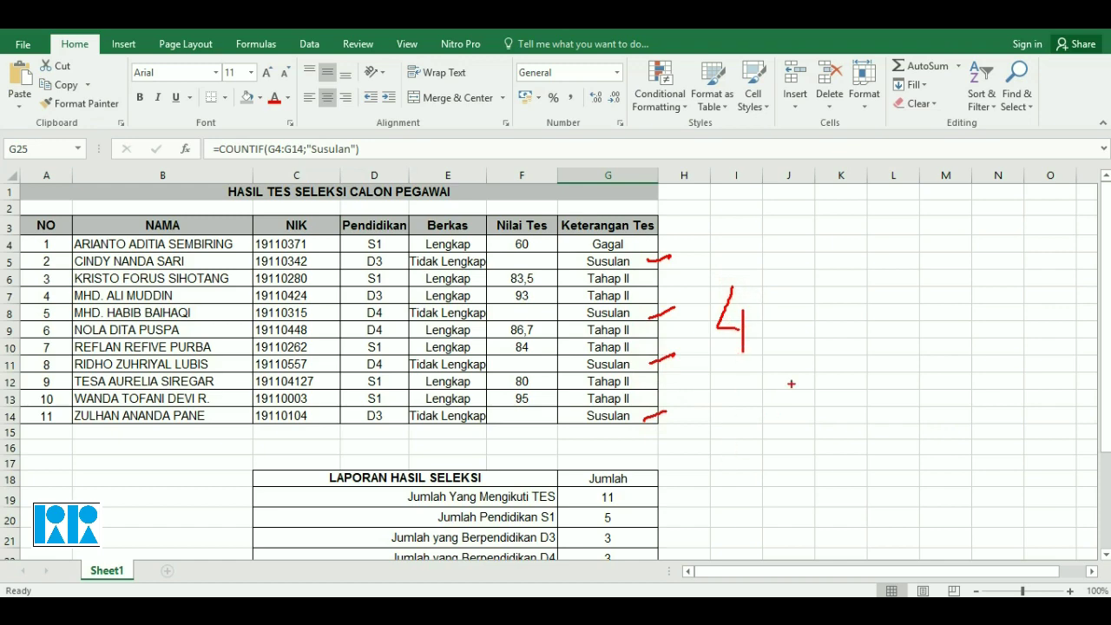
pyautogui.moveTo(804, 296); pyautogui.dragTo(877, 282)
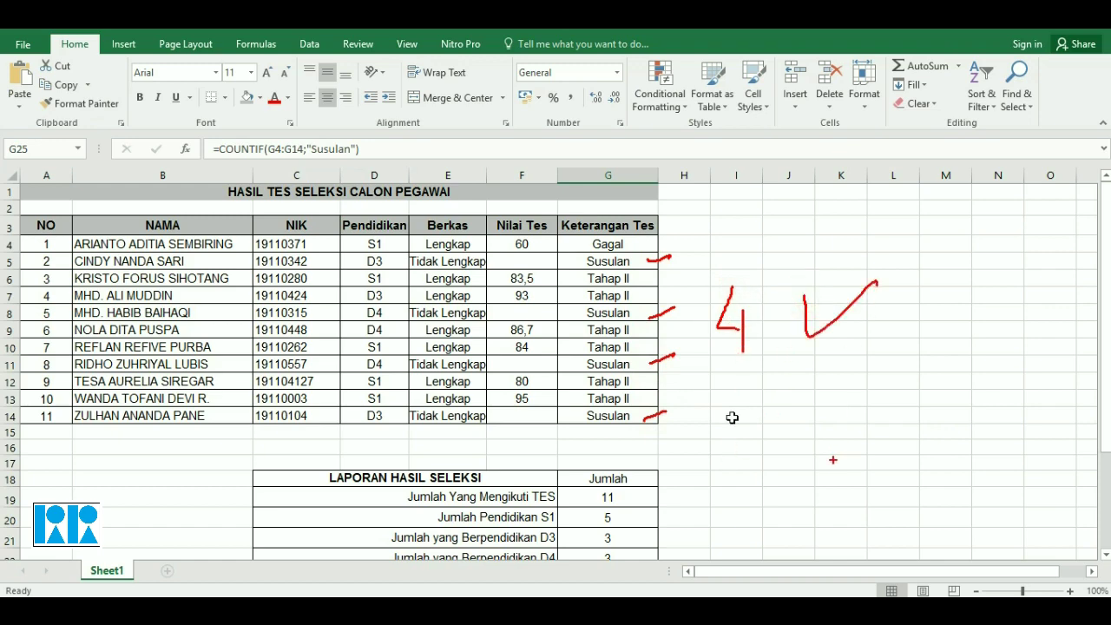
pyautogui.press('Escape')
pyautogui.click(712, 412)
pyautogui.scroll(-5, 712, 410)
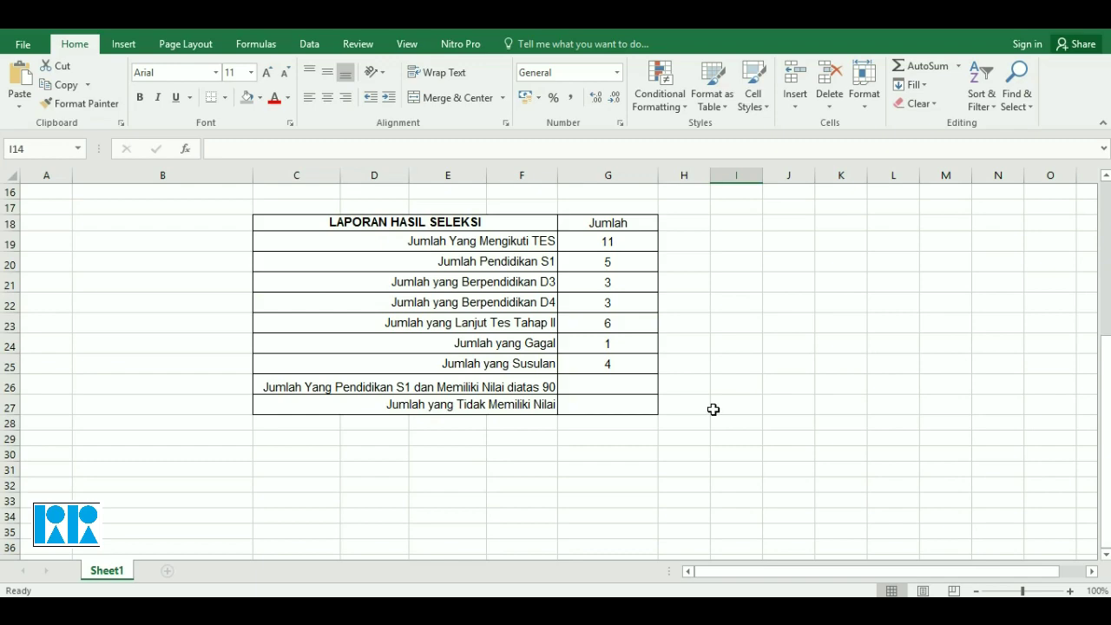
# Copy C26's label 'Jumlah Yang Pendidikan S1 dan Memiliki Nilai diatas 90' into the second Notepad note.
pyautogui.scroll(4, 712, 409)
pyautogui.scroll(1, 712, 409)
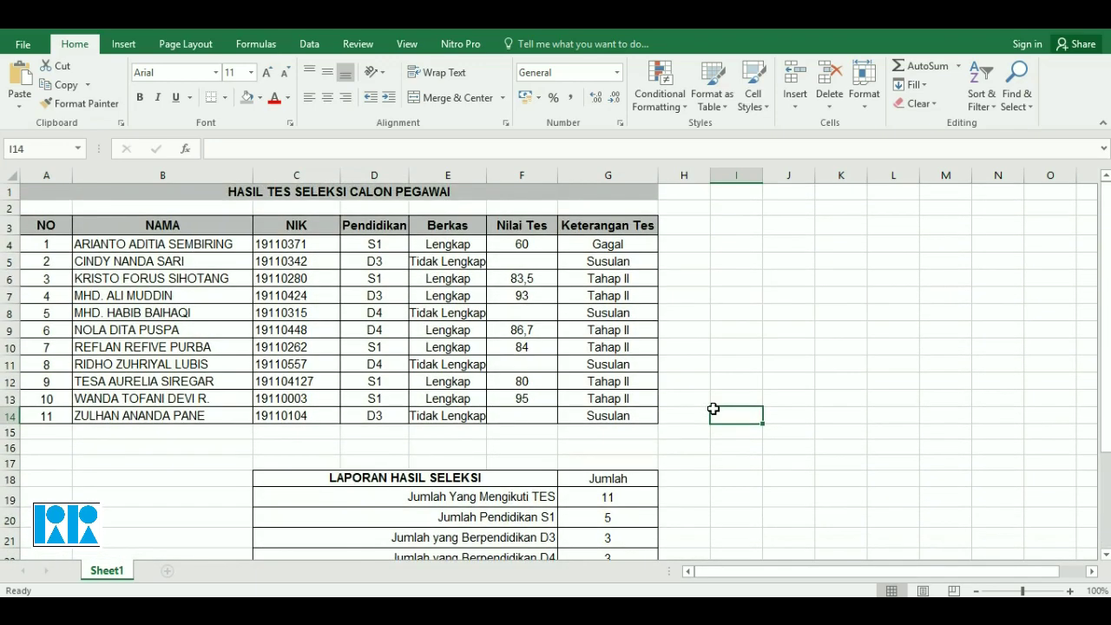
pyautogui.scroll(-6, 712, 409)
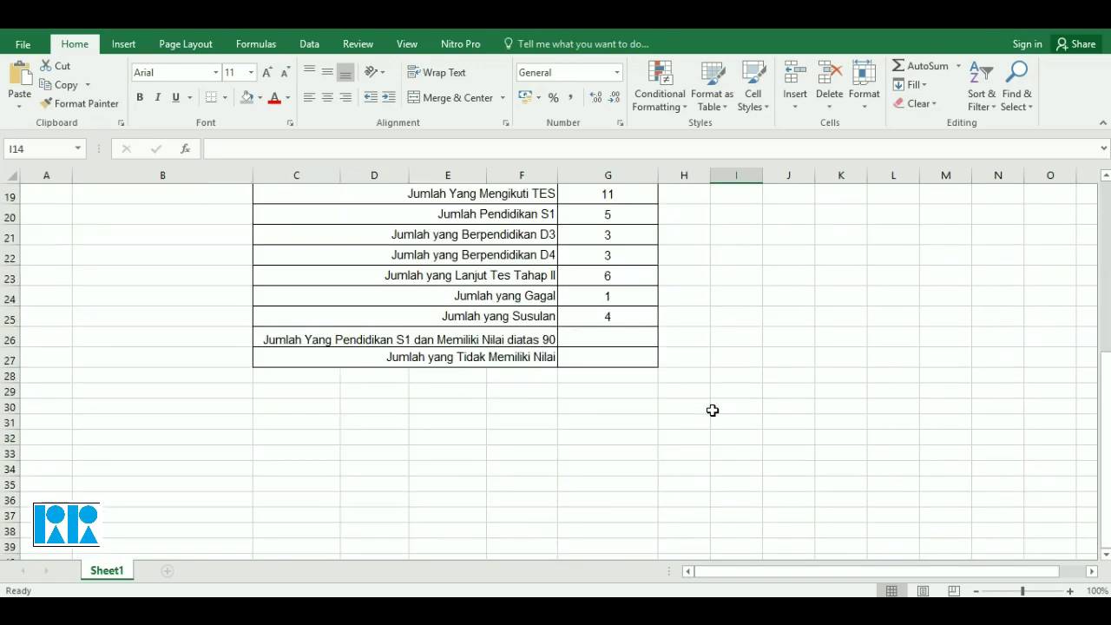
pyautogui.scroll(1, 713, 410)
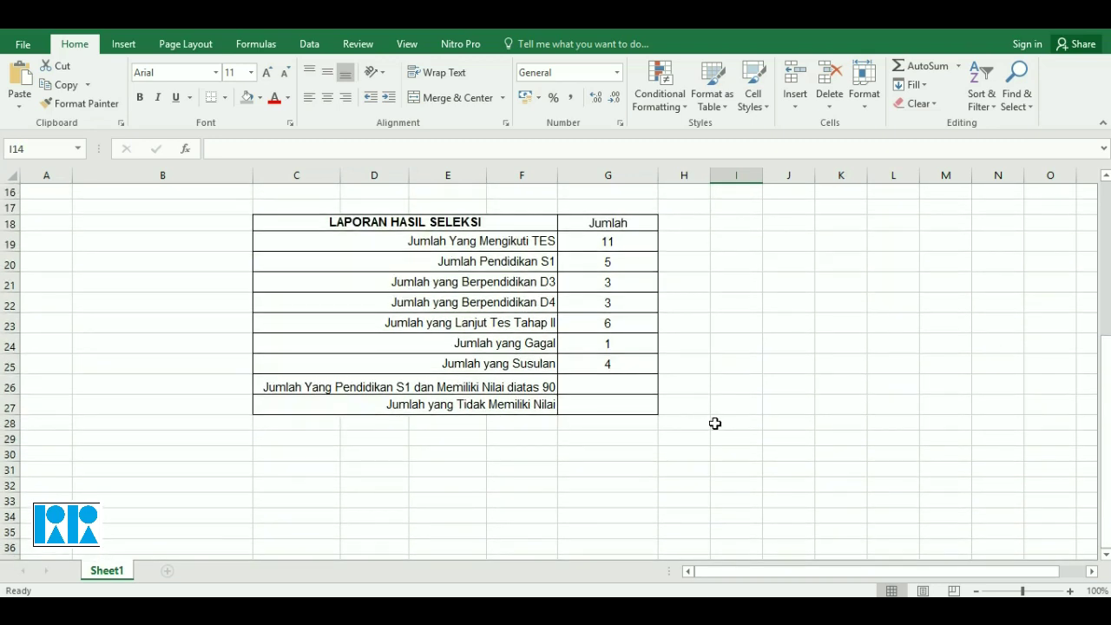
pyautogui.click(636, 391)
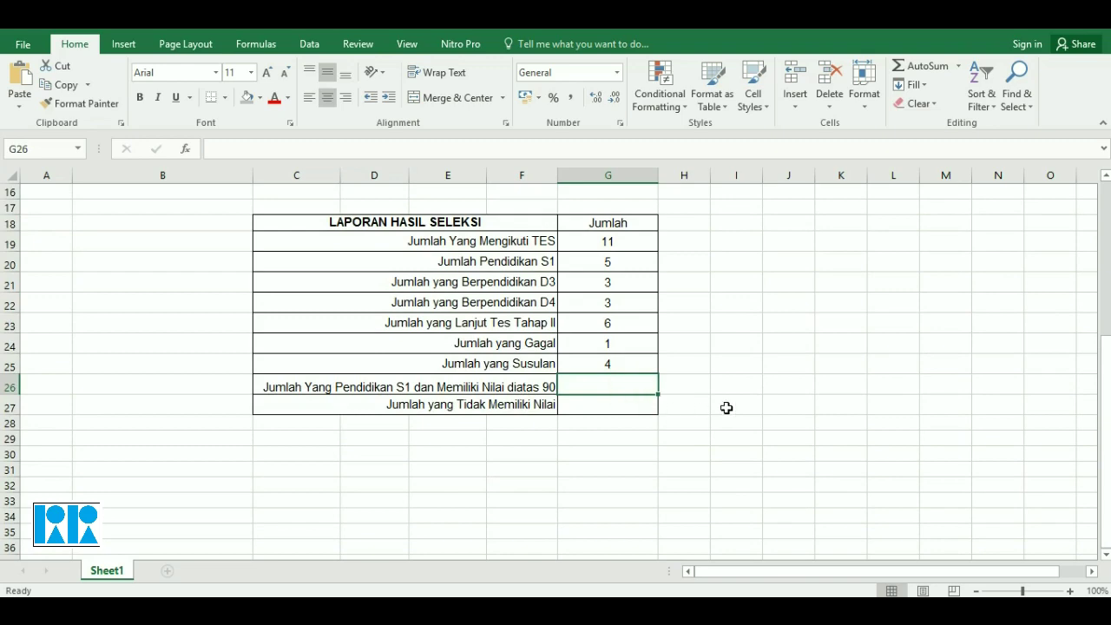
pyautogui.scroll(4, 727, 407)
pyautogui.scroll(1, 727, 408)
pyautogui.scroll(-2, 726, 408)
pyautogui.scroll(-2, 726, 407)
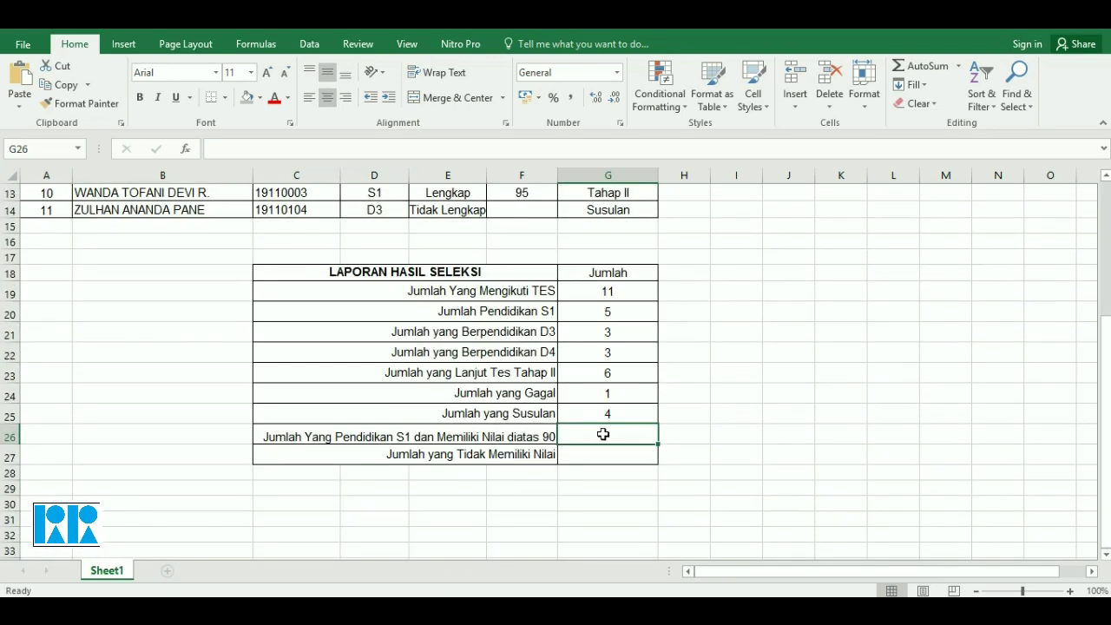
pyautogui.click(419, 430)
pyautogui.moveTo(512, 149); pyautogui.dragTo(199, 146)
pyautogui.hotkey('ctrl', 'c')
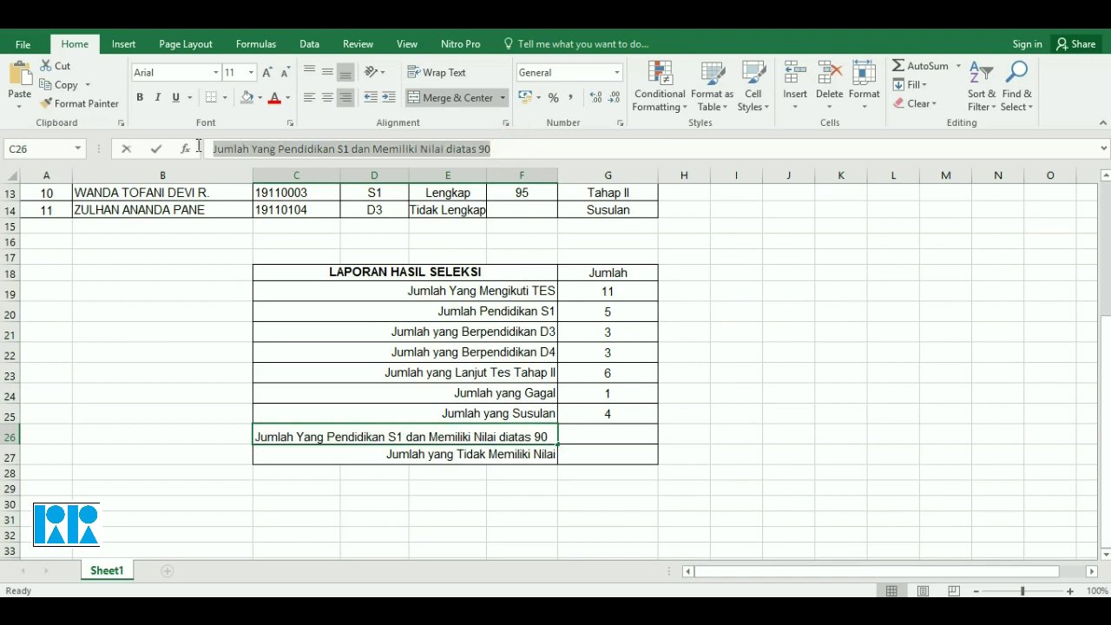
pyautogui.click(373, 592)
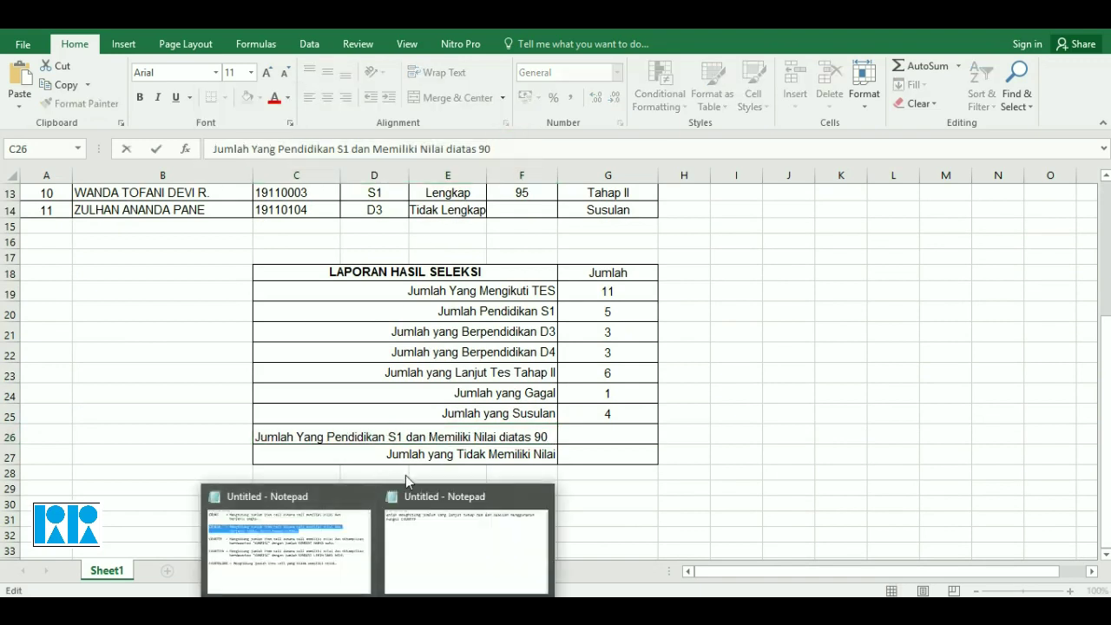
pyautogui.click(429, 530)
# Replace the Notepad note with the row 26 label plus ', menggunakan fungsi COUNTIFS', then start a formula in G26.
pyautogui.hotkey('ctrl', 'a')
pyautogui.hotkey('ctrl', 'v')
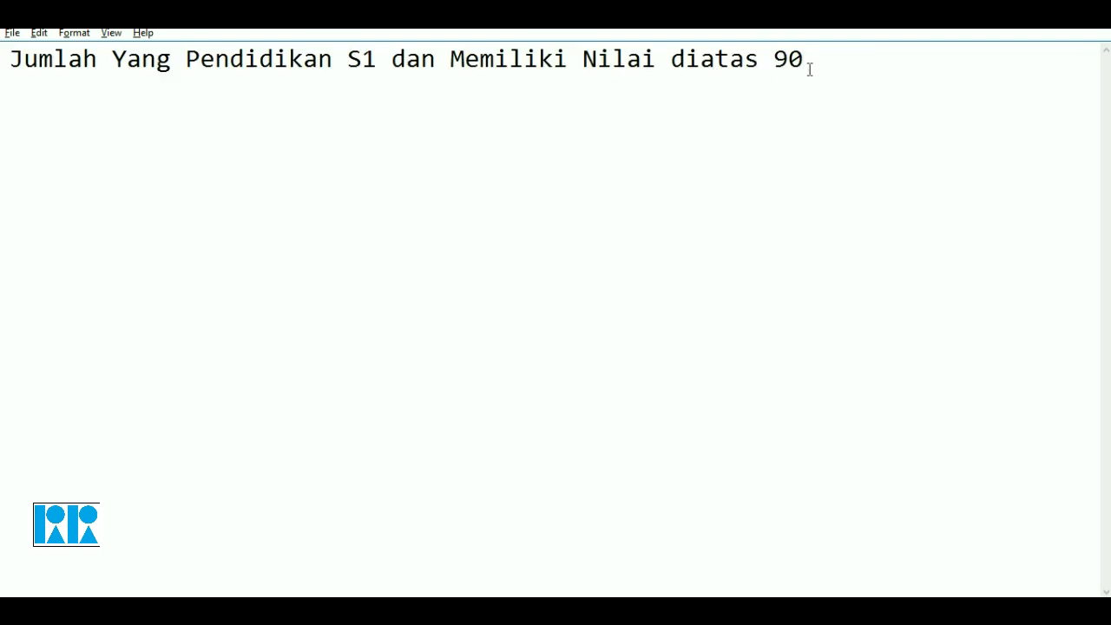
pyautogui.write(', ')
pyautogui.write('menggu')
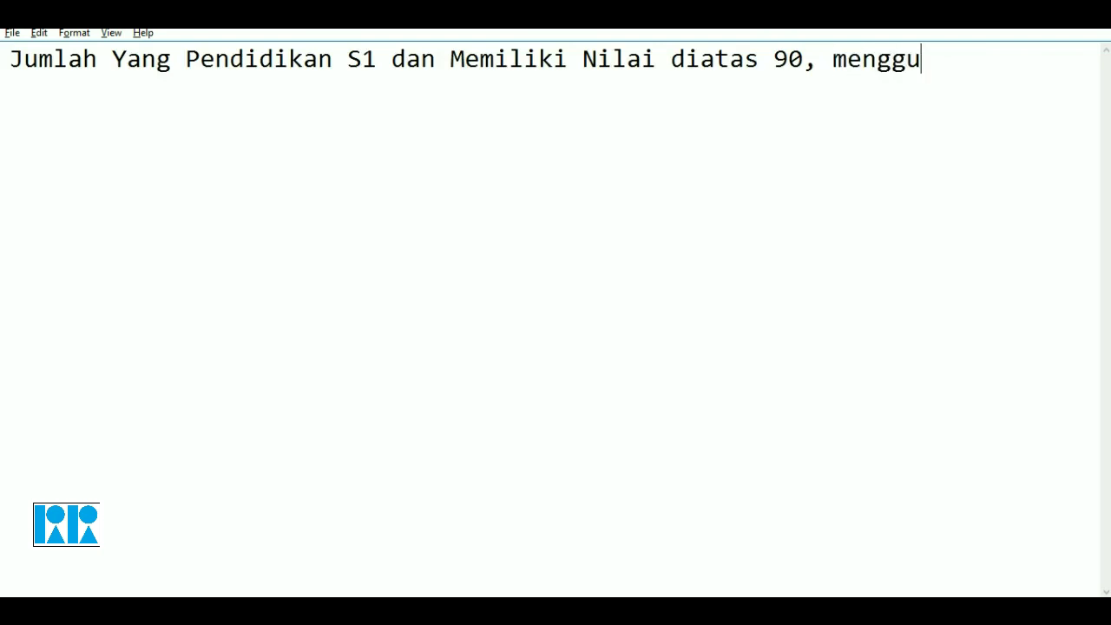
pyautogui.write('nakan fungsi')
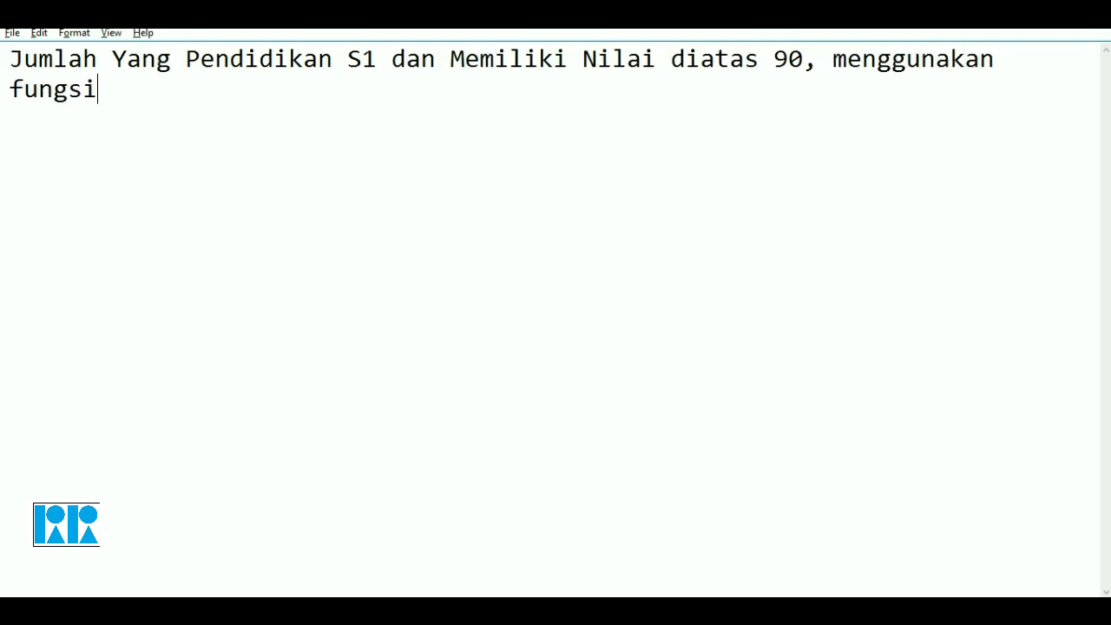
pyautogui.write(' COUNTIFS')
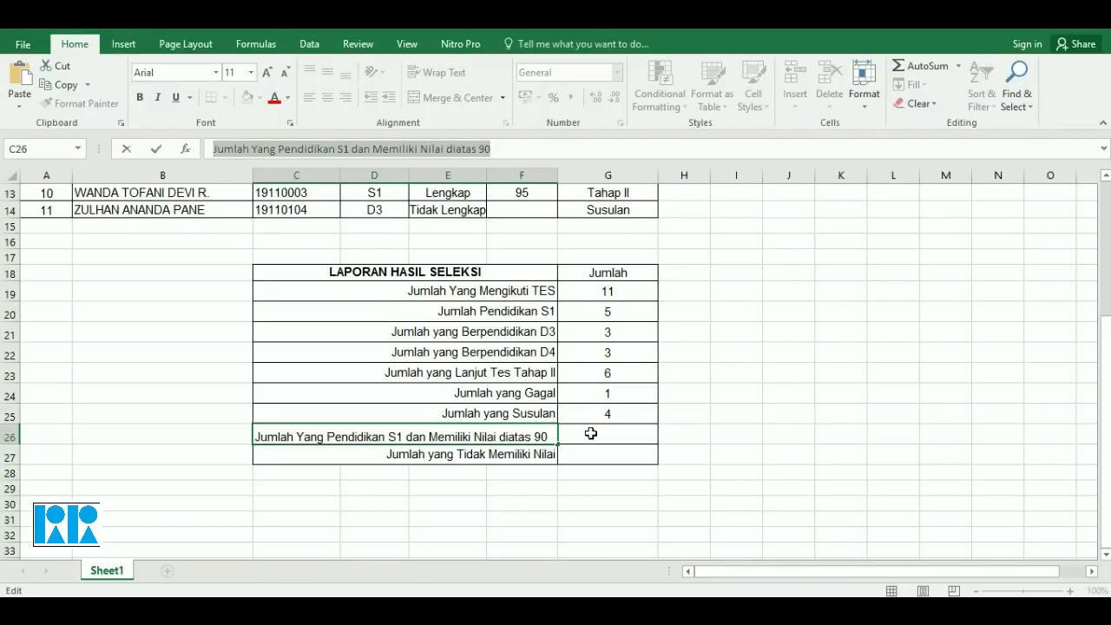
pyautogui.click(590, 433)
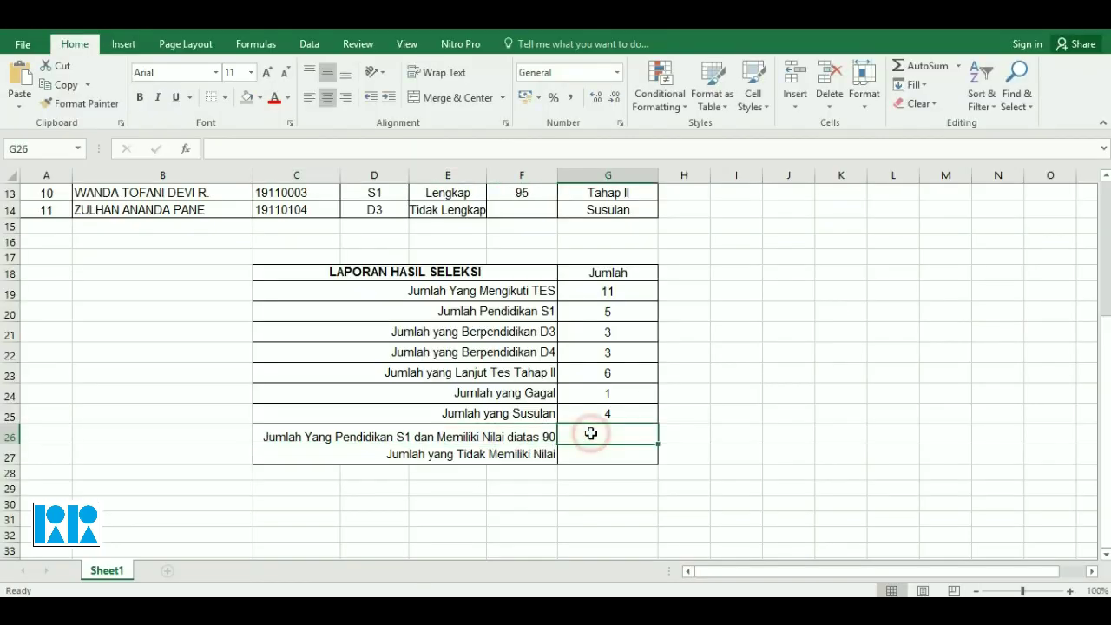
pyautogui.write('=count')
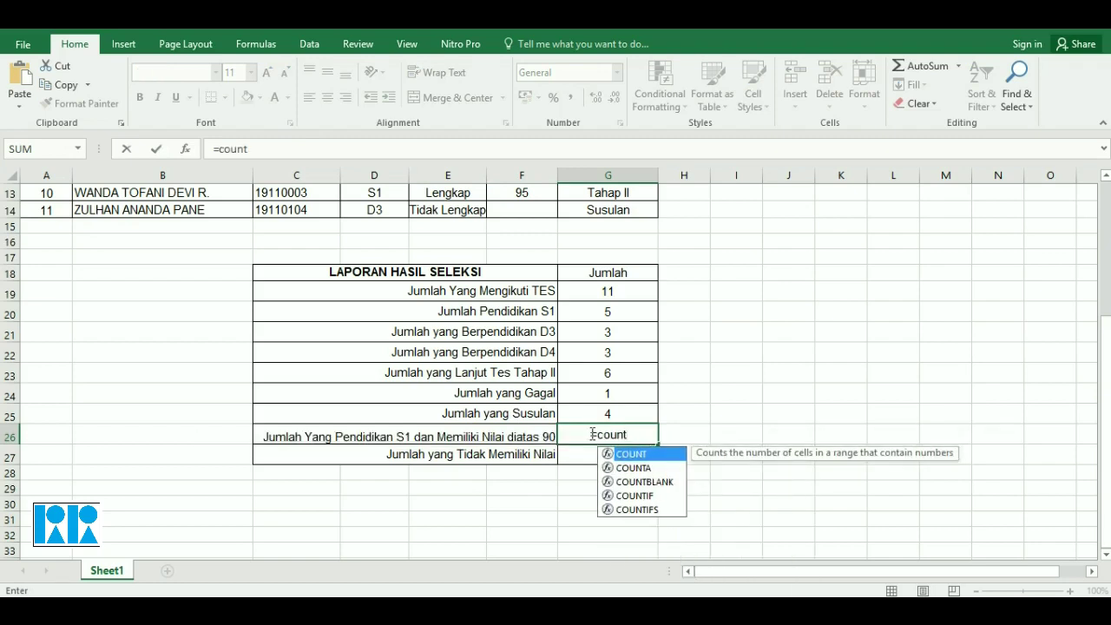
# Choose COUNTIFS in G26 and enter its first condition d4:d14;"S1"; for S1 education.
pyautogui.press('Down')
pyautogui.press('Down')
pyautogui.press('Down')
pyautogui.press('Down')
pyautogui.press('Tab')
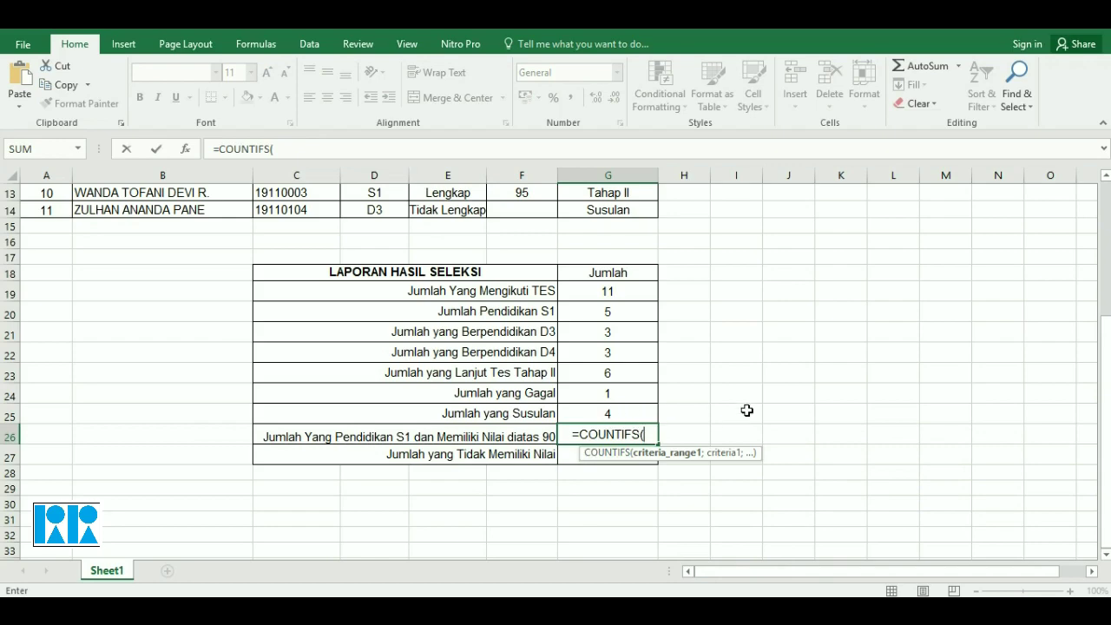
pyautogui.scroll(2, 745, 410)
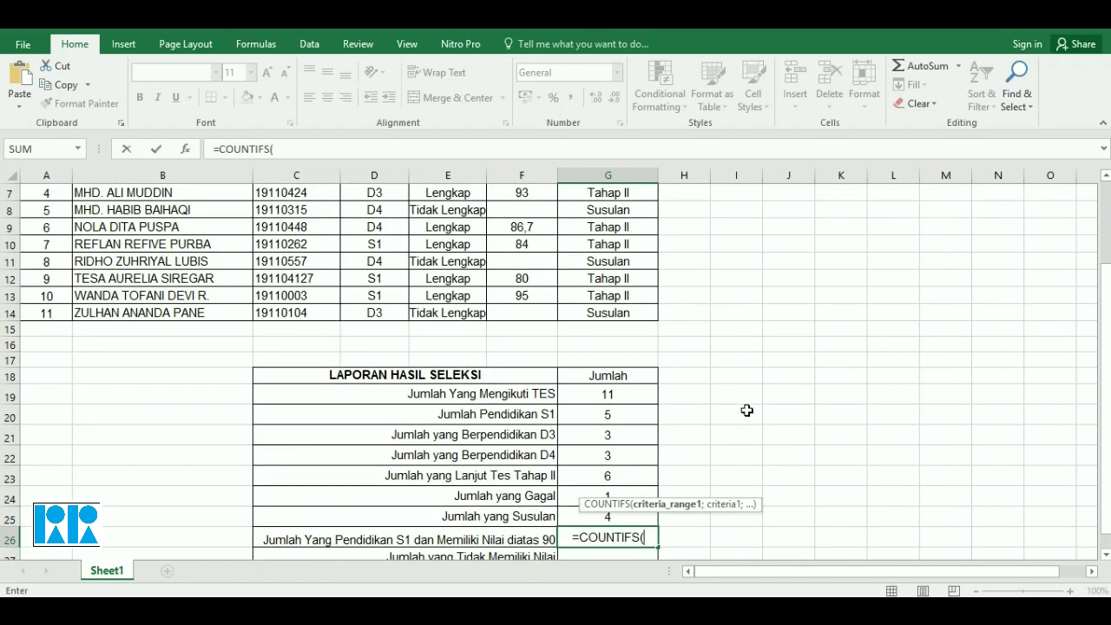
pyautogui.scroll(2, 651, 499)
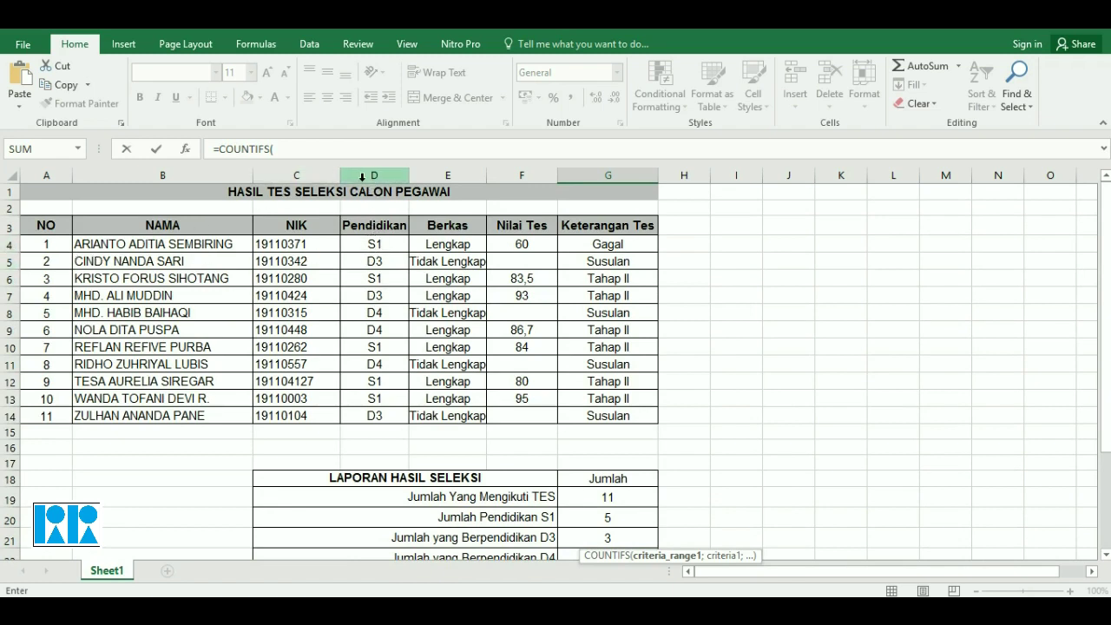
pyautogui.scroll(-2, 387, 384)
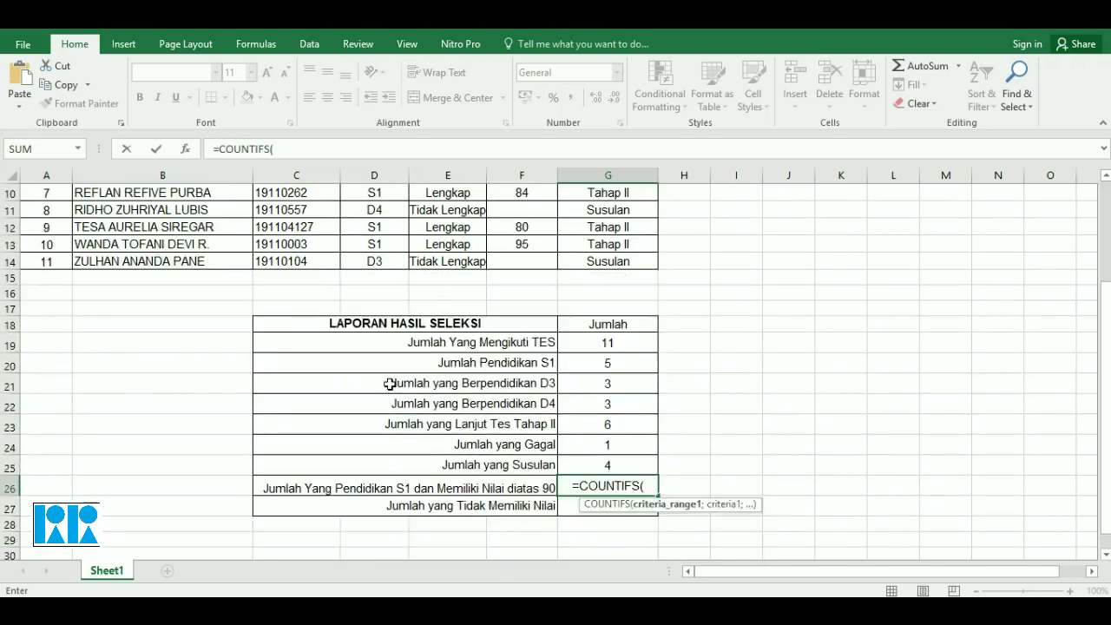
pyautogui.scroll(-2, 571, 439)
pyautogui.write('d4')
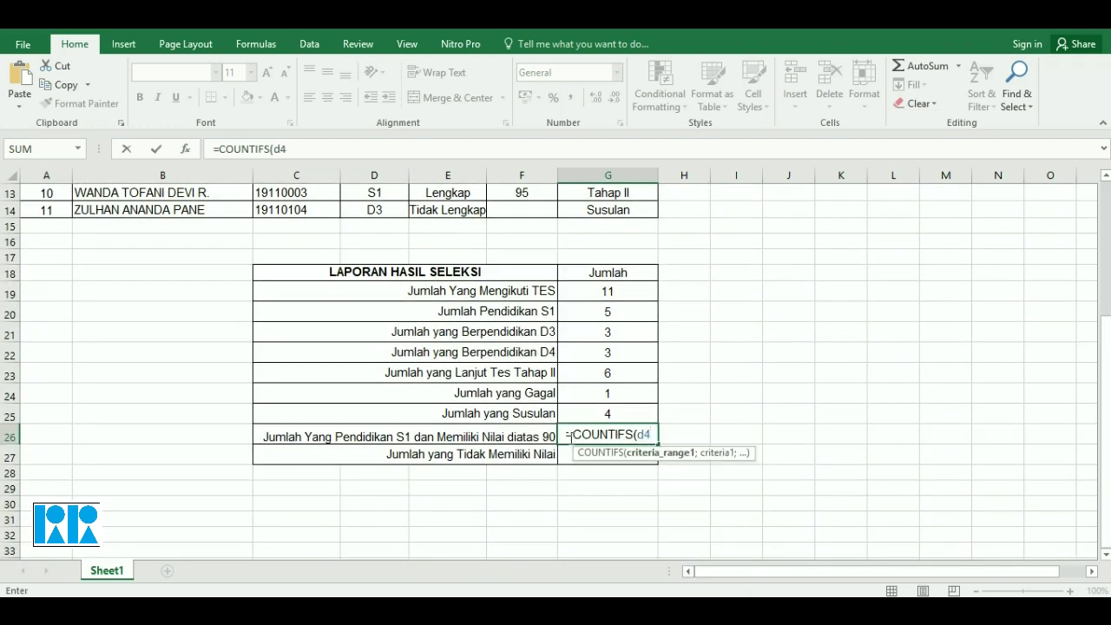
pyautogui.write(':d')
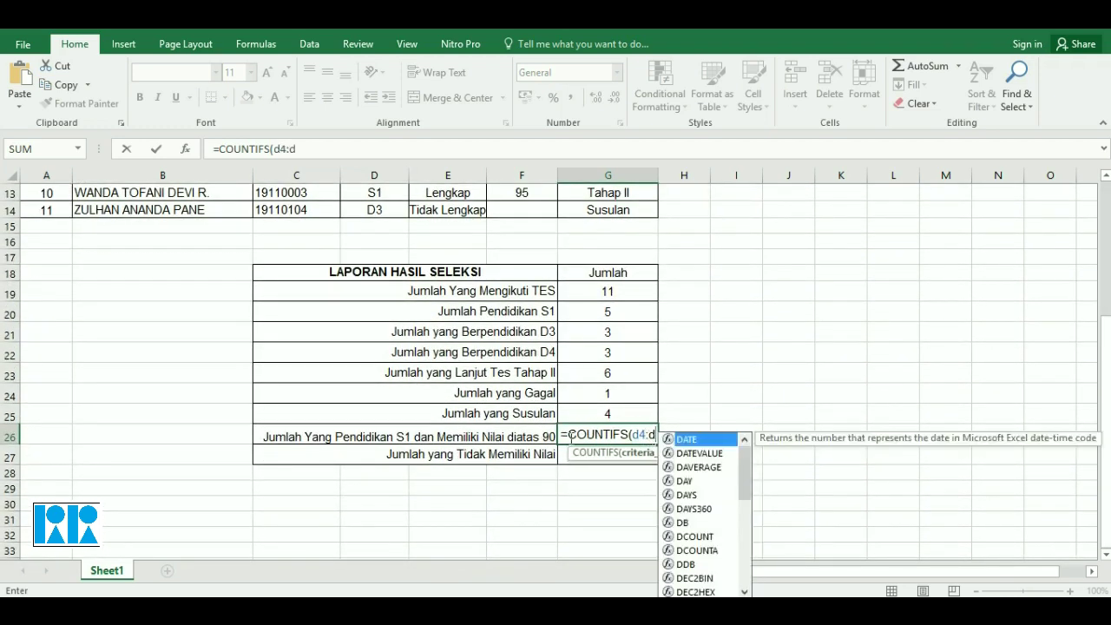
pyautogui.write('14;')
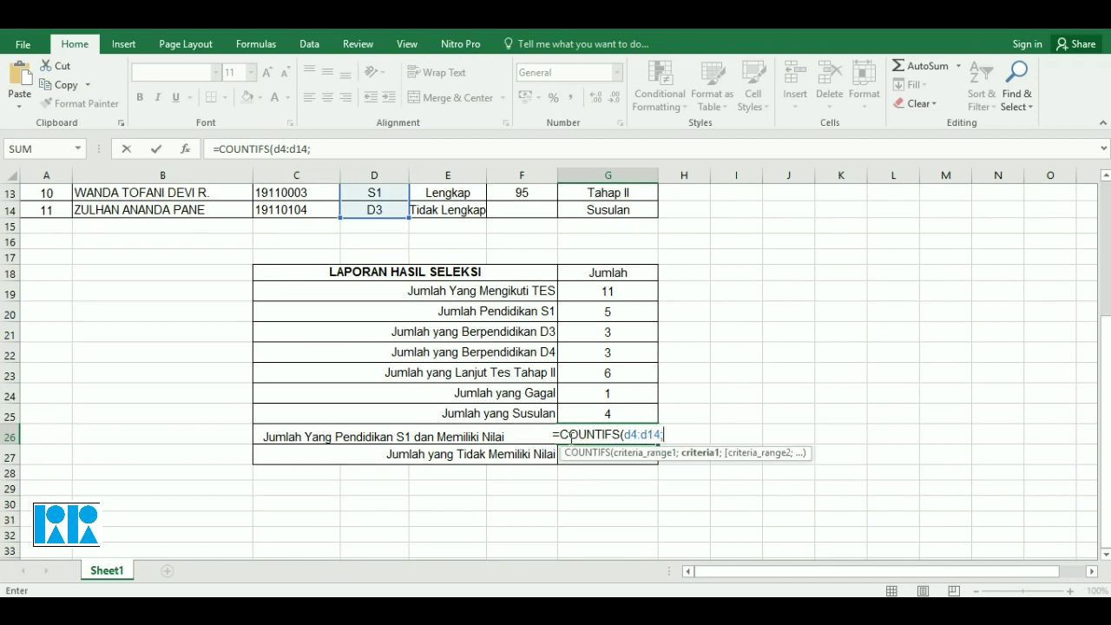
pyautogui.write('"')
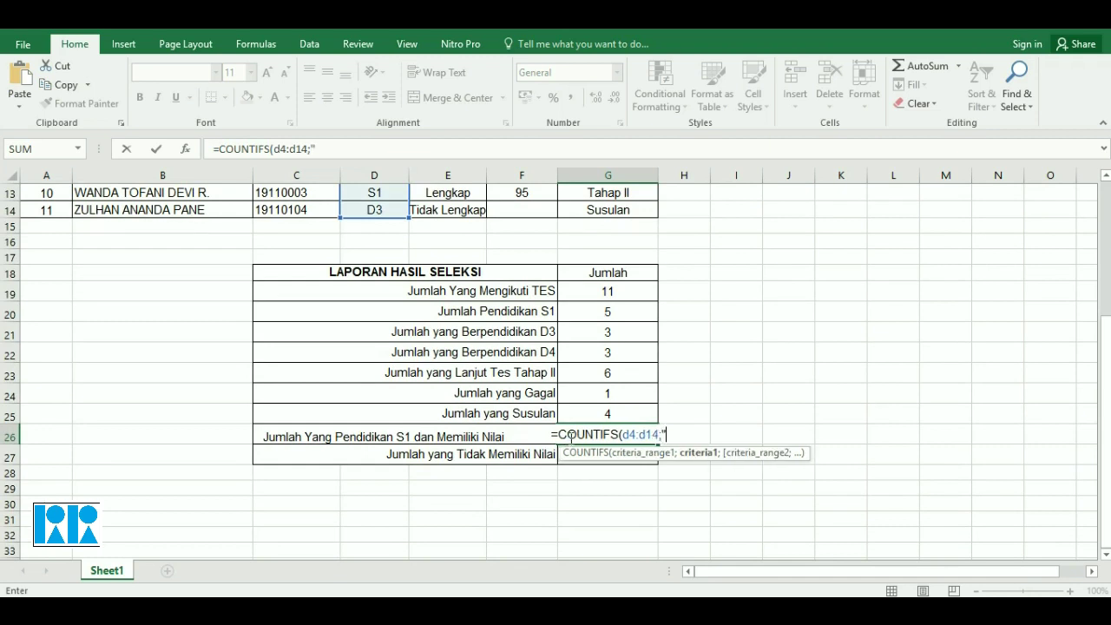
pyautogui.write('S1"')
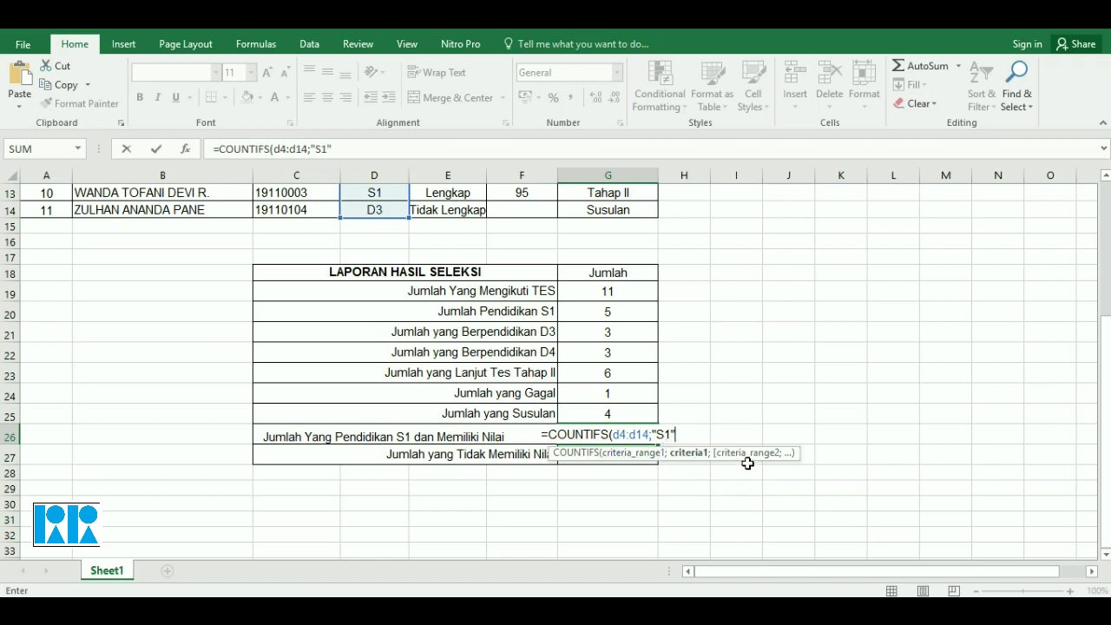
pyautogui.write(';')
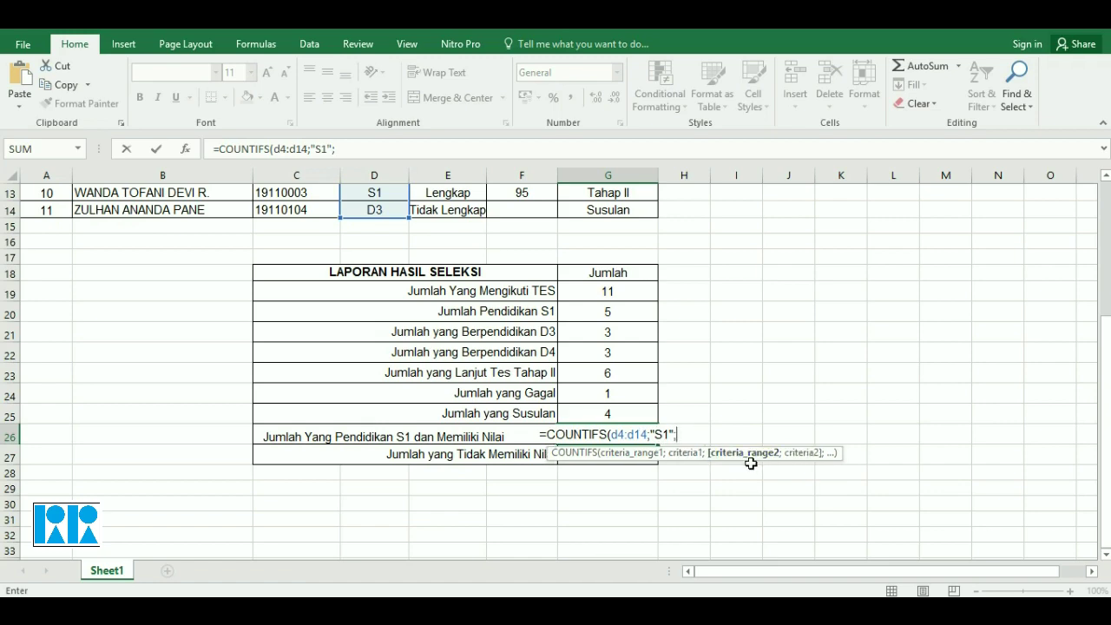
pyautogui.scroll(2, 736, 405)
pyautogui.scroll(1, 736, 405)
pyautogui.scroll(1, 645, 353)
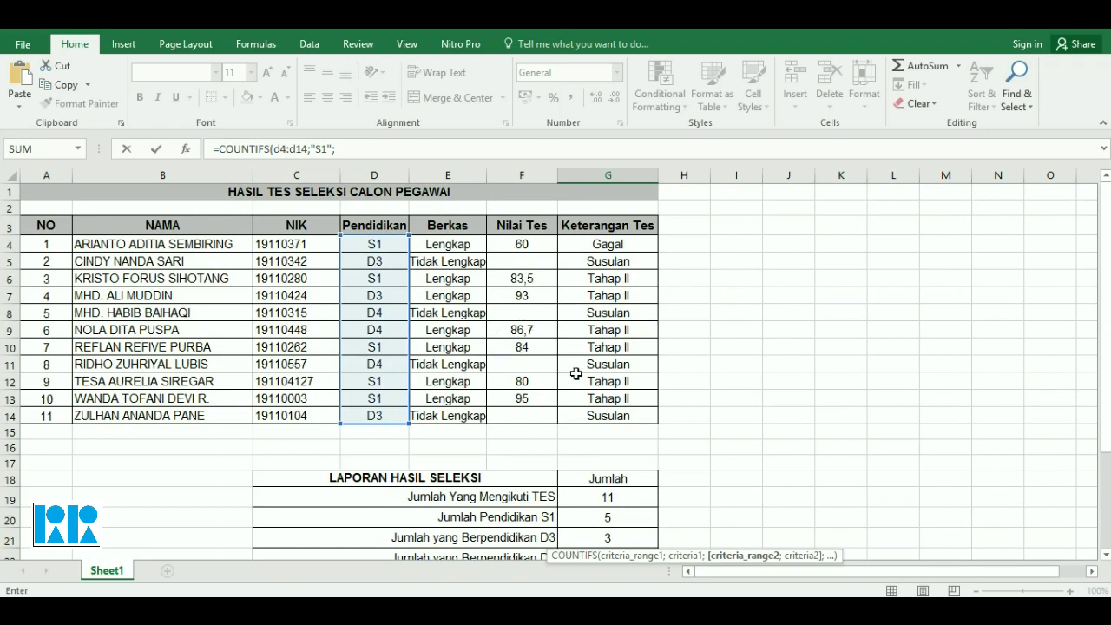
pyautogui.scroll(-4, 575, 373)
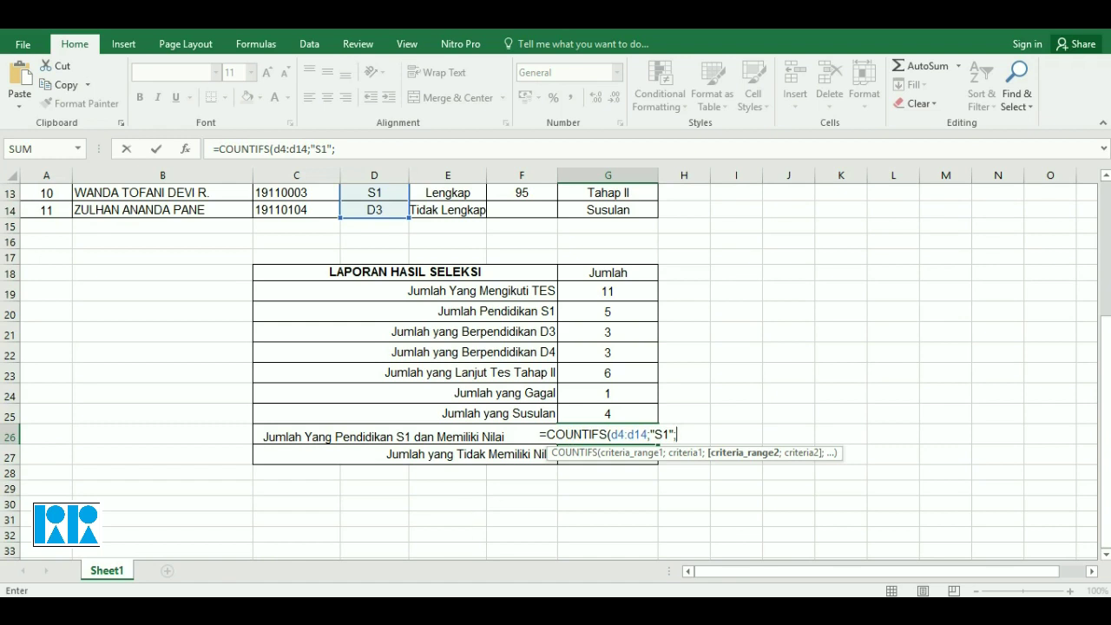
pyautogui.click(433, 559)
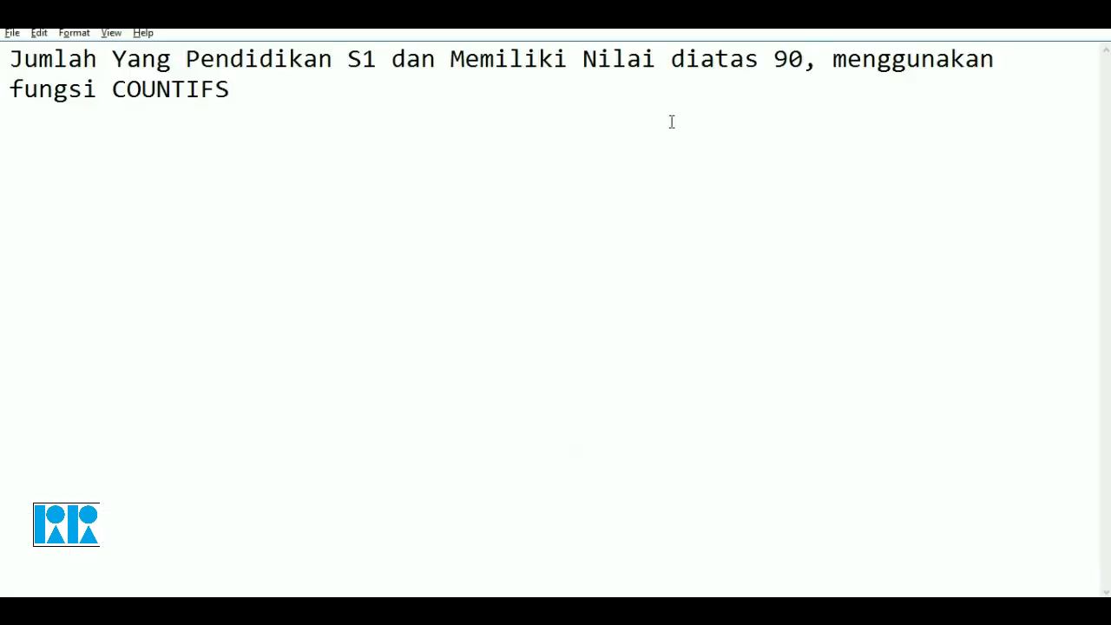
pyautogui.moveTo(679, 61); pyautogui.dragTo(803, 61)
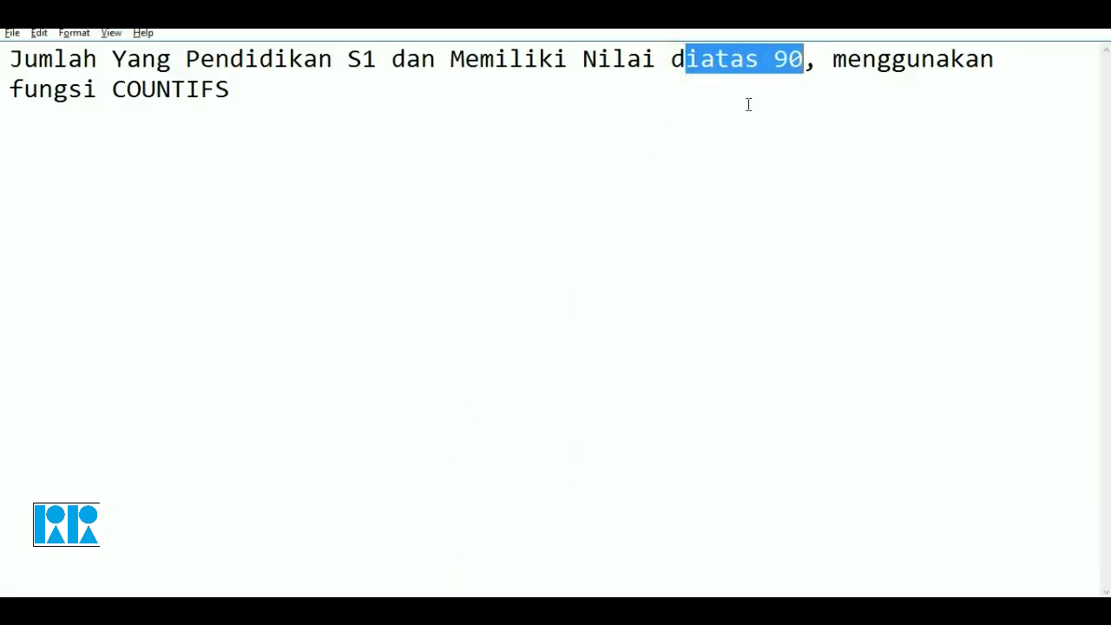
pyautogui.click(739, 97)
pyautogui.moveTo(585, 59); pyautogui.dragTo(816, 60)
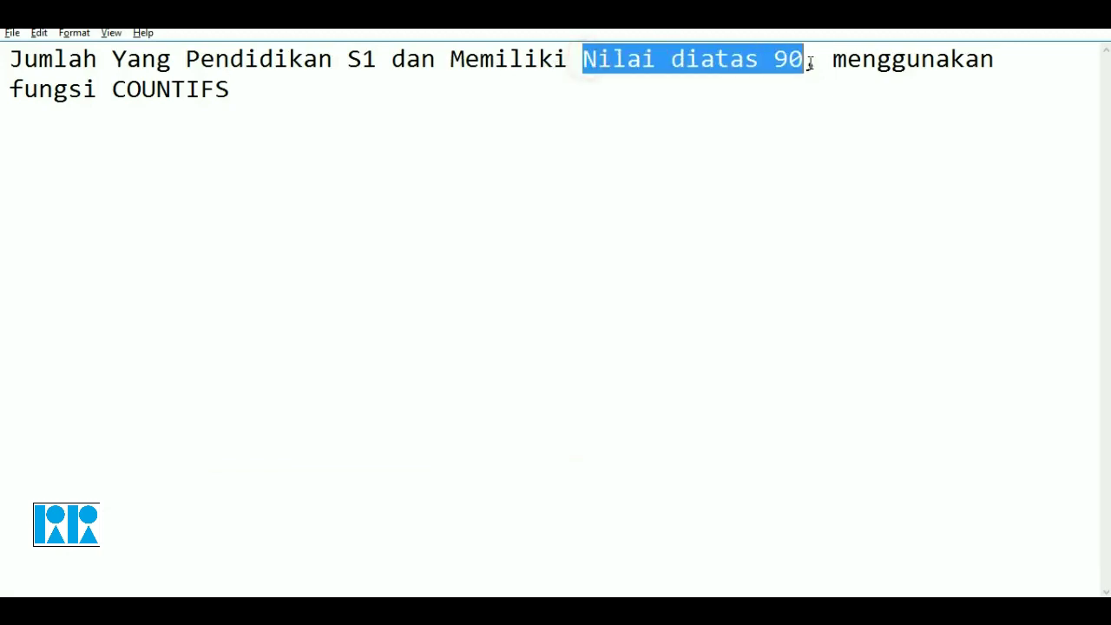
pyautogui.click(773, 86)
pyautogui.hotkey('alt', 'Tab')
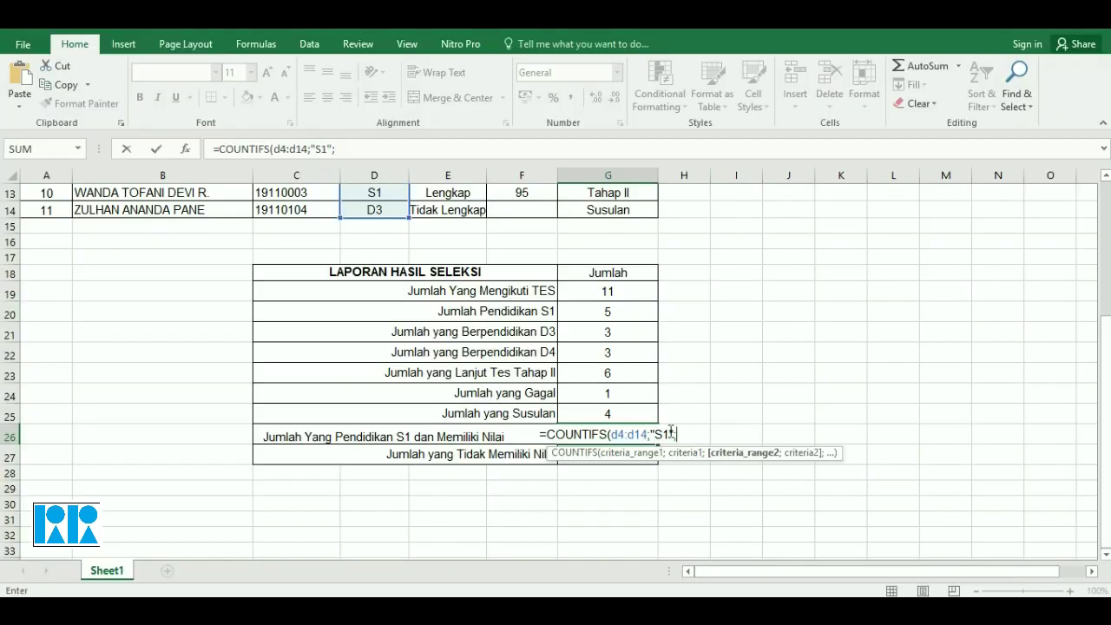
# Add the score condition f4:f14;">=90" and commit, so G26 returns 1.
pyautogui.scroll(3, 670, 432)
pyautogui.scroll(1, 663, 429)
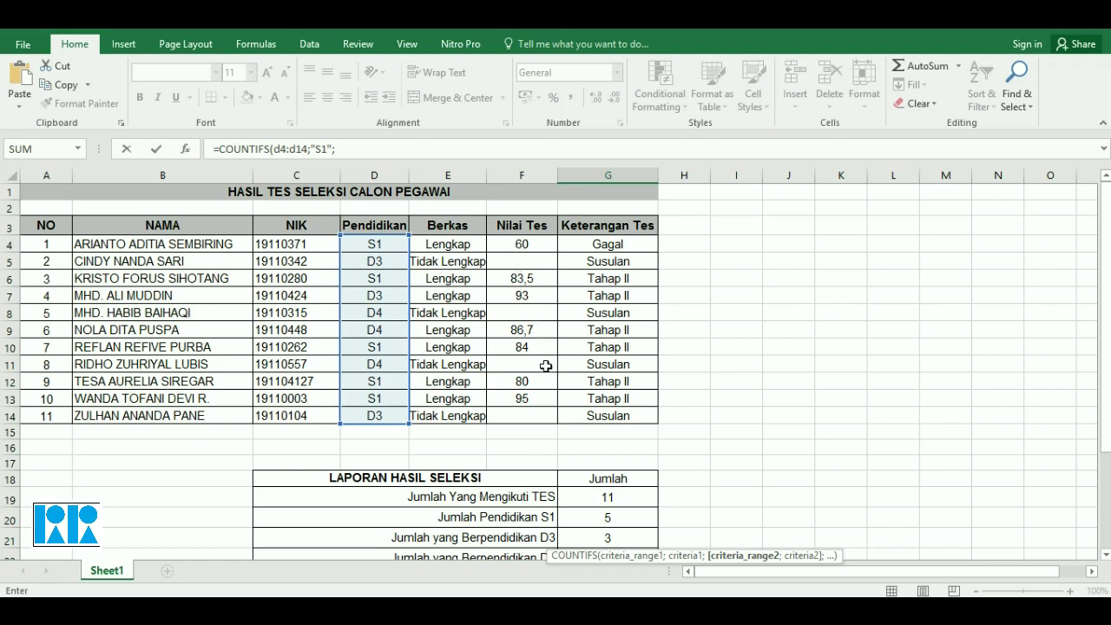
pyautogui.scroll(-4, 543, 365)
pyautogui.write('f4')
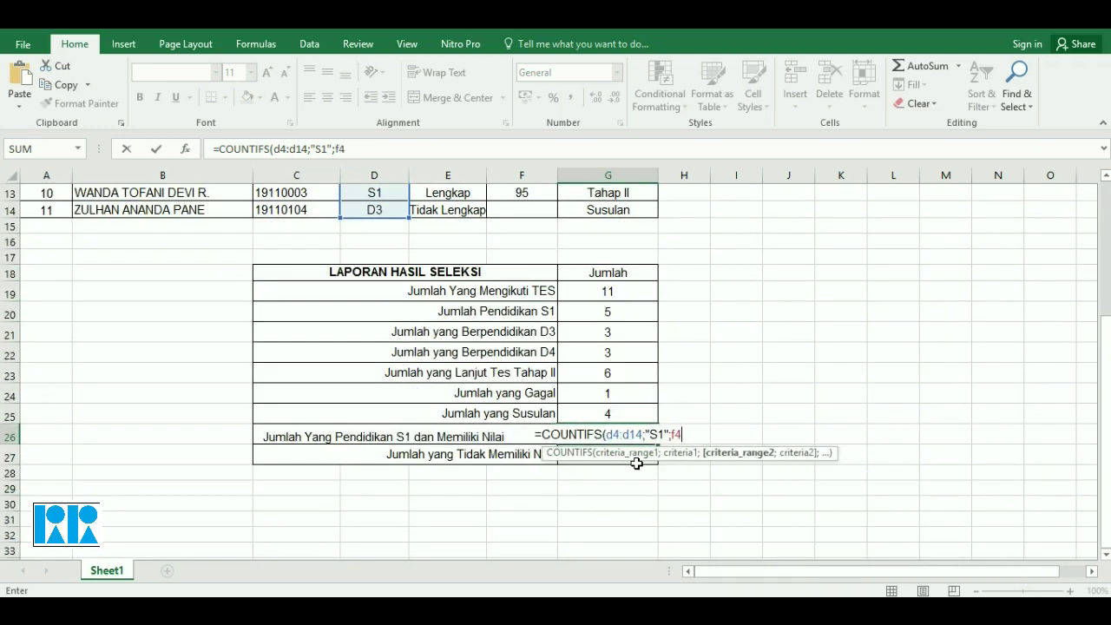
pyautogui.write(':f14')
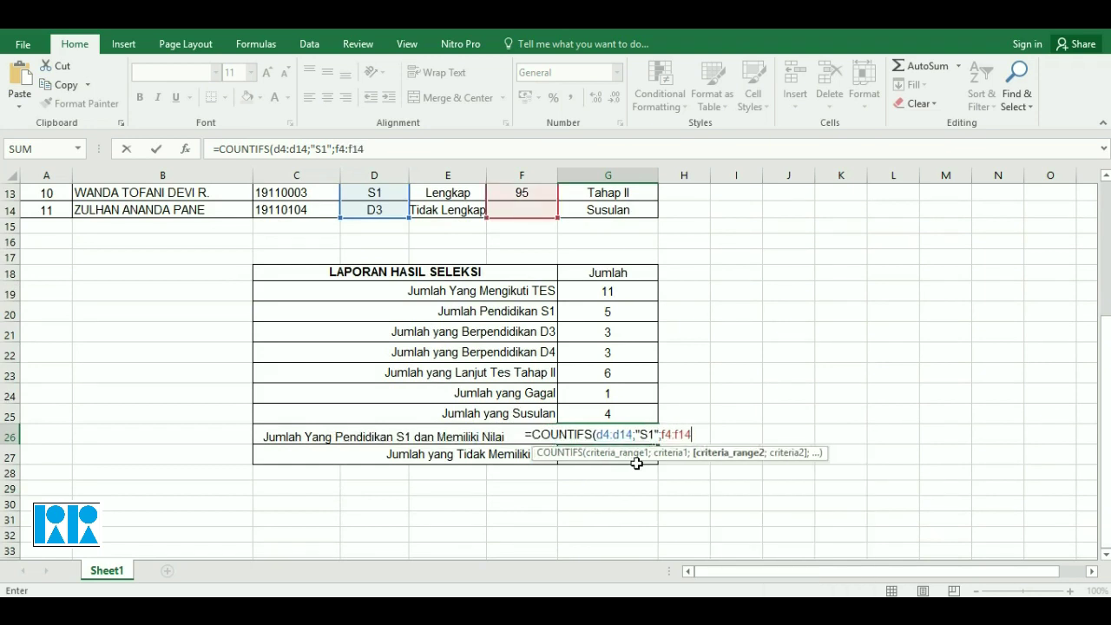
pyautogui.write(';')
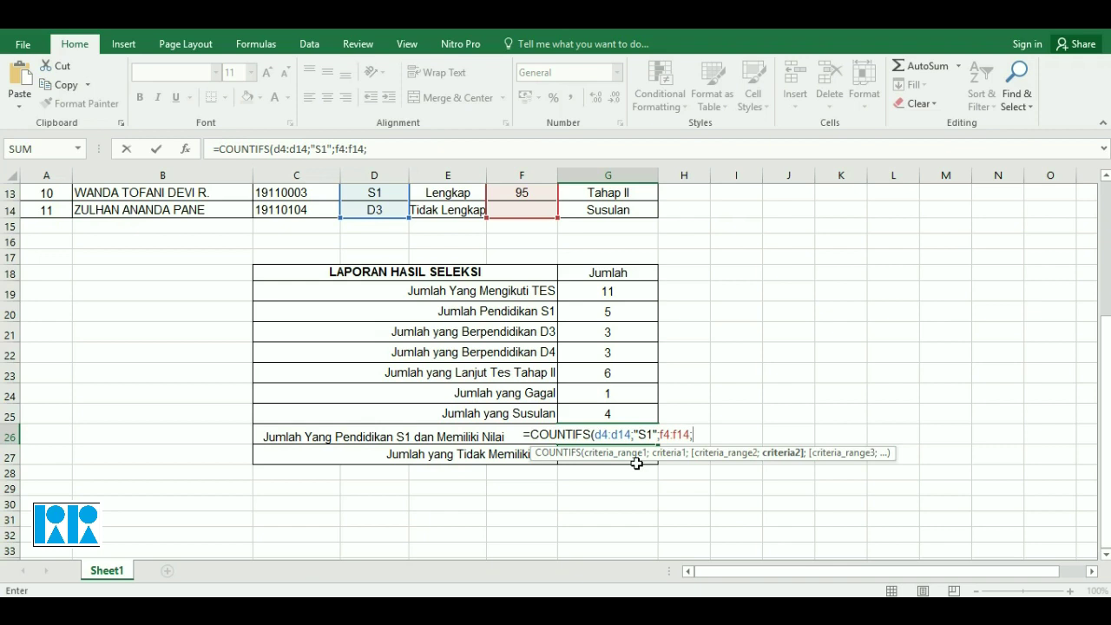
pyautogui.write('"')
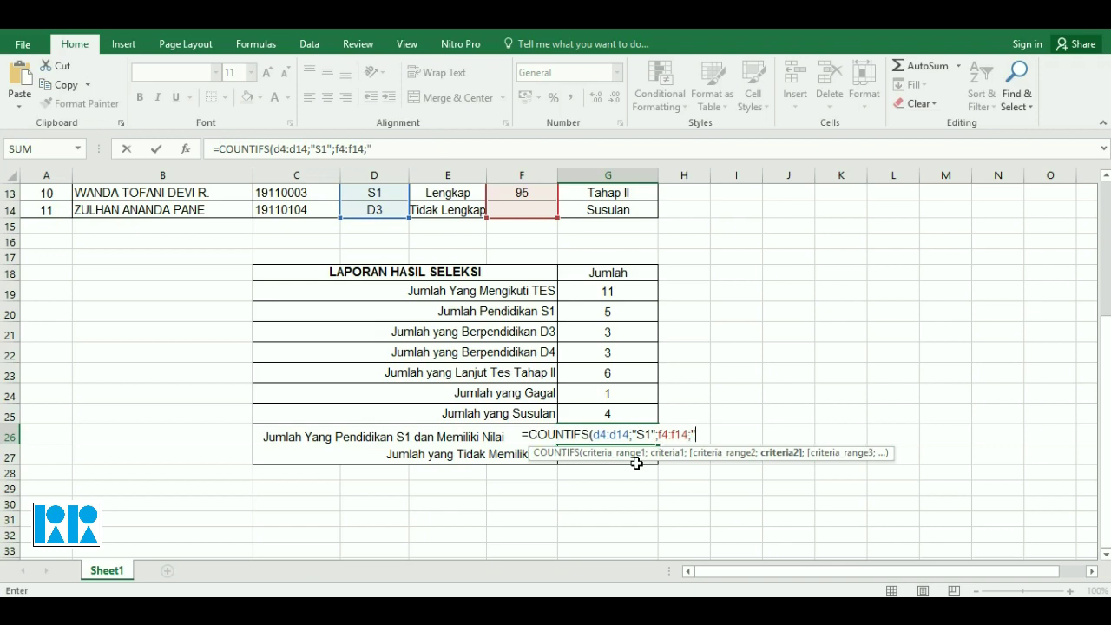
pyautogui.write('>')
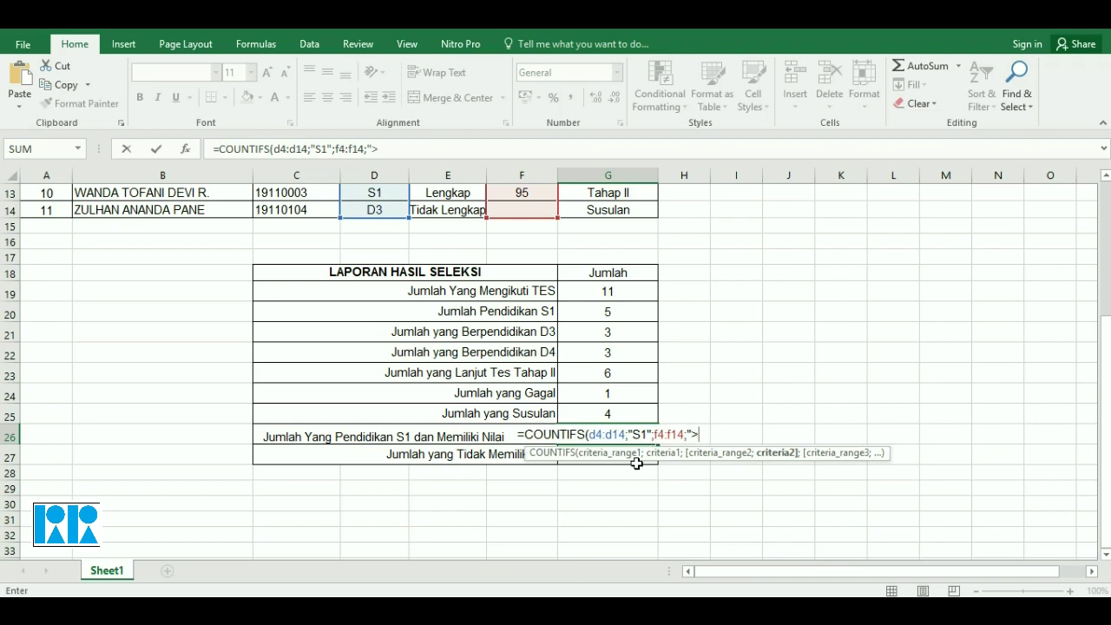
pyautogui.write('=')
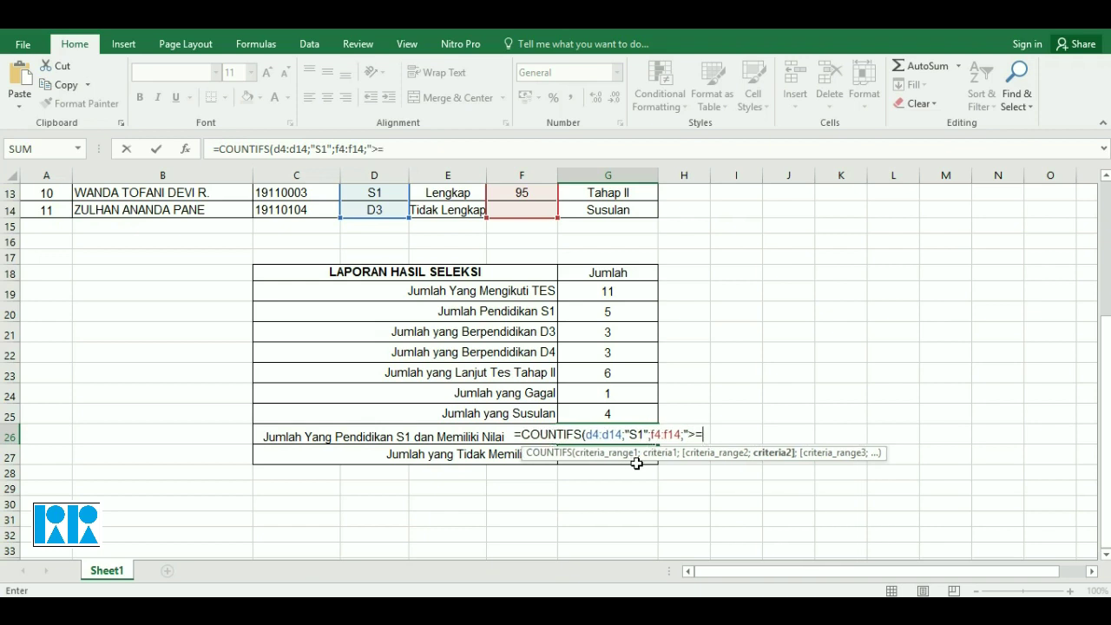
pyautogui.write('90"')
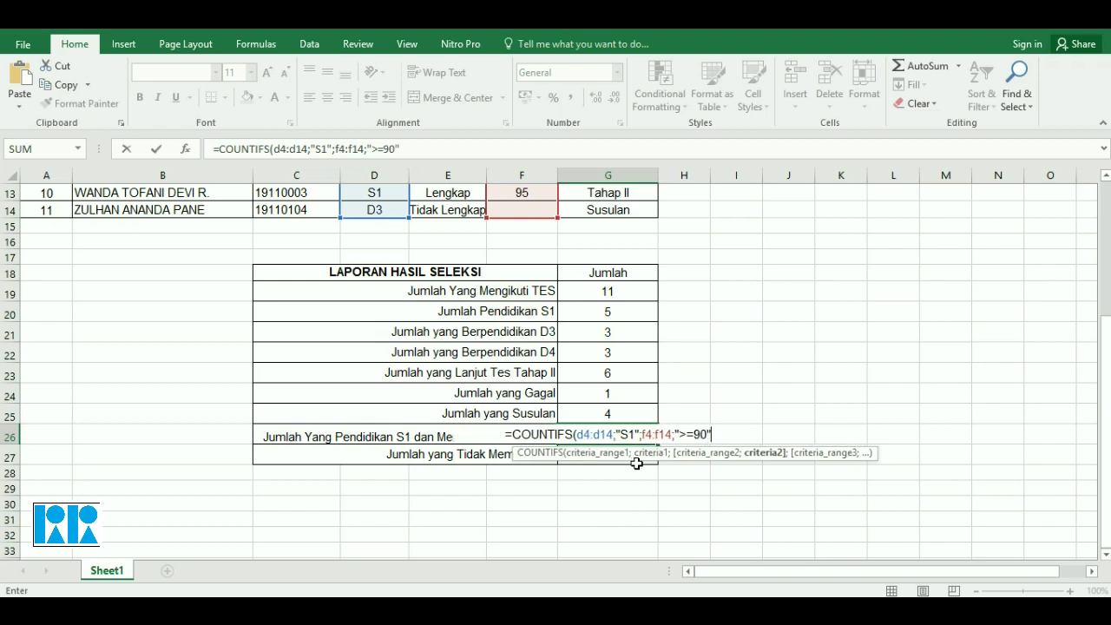
pyautogui.write(')')
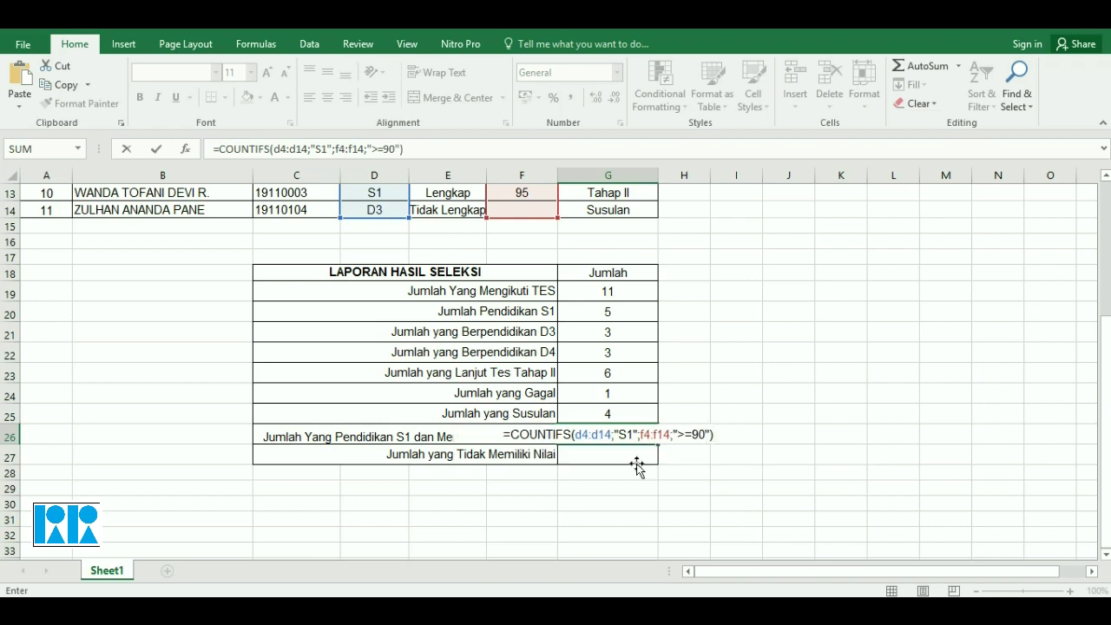
pyautogui.press('Return')
pyautogui.press('Up')
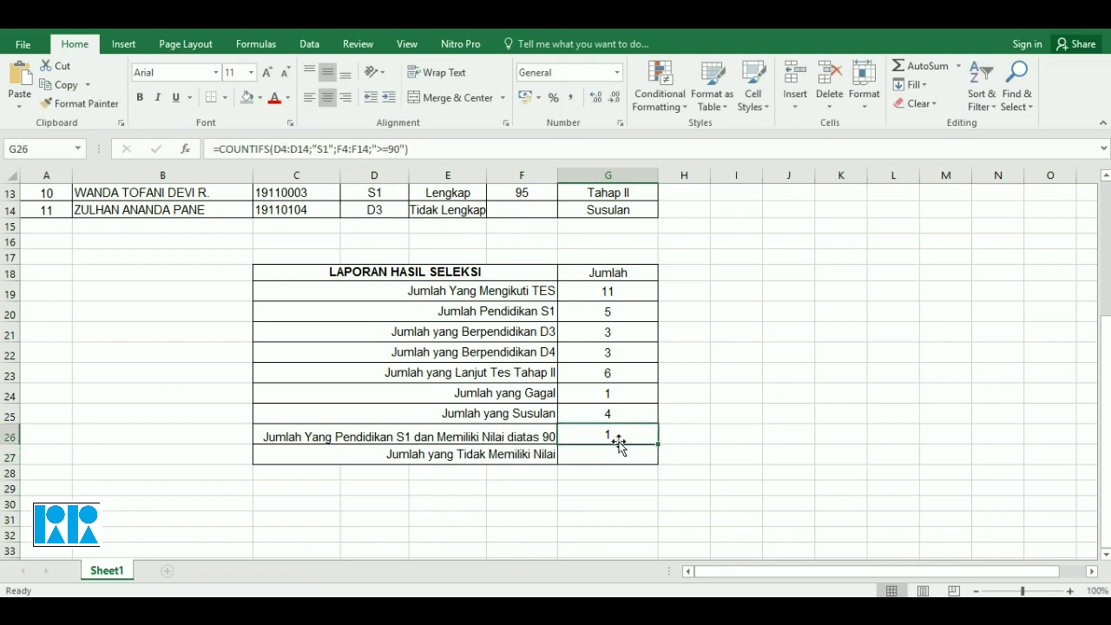
pyautogui.scroll(3, 607, 443)
pyautogui.scroll(1, 402, 363)
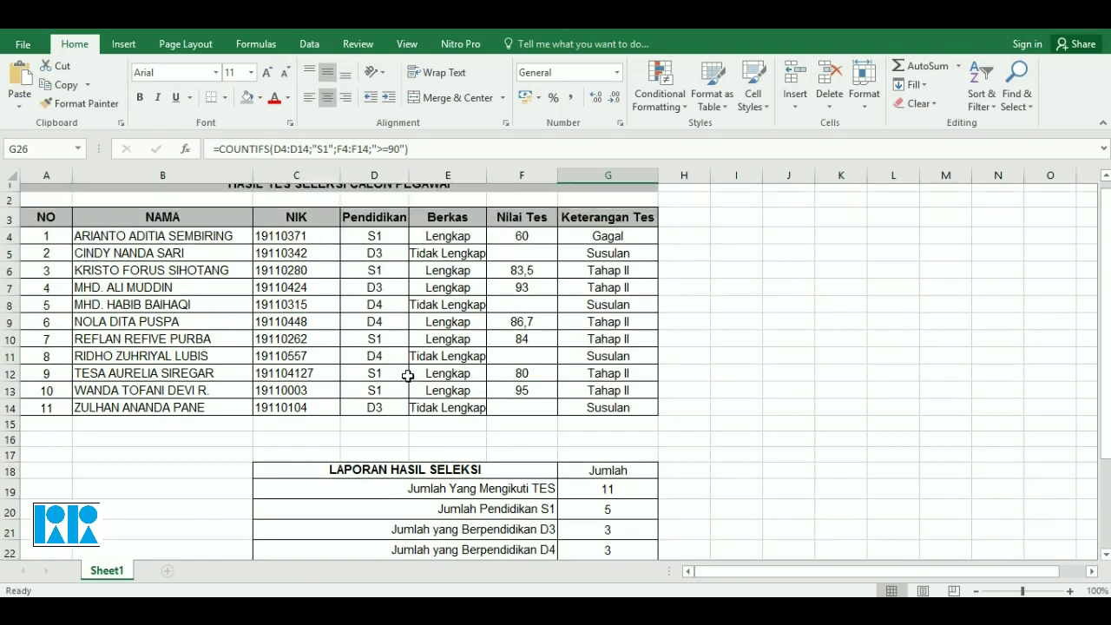
pyautogui.click(373, 398)
pyautogui.click(528, 401)
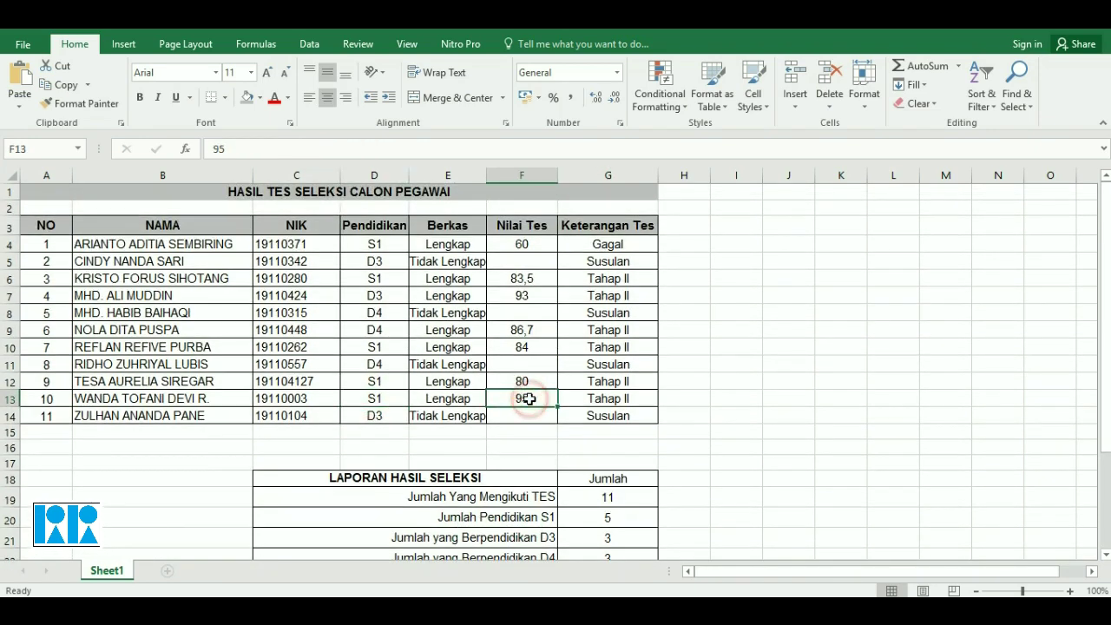
pyautogui.click(361, 381)
pyautogui.click(523, 382)
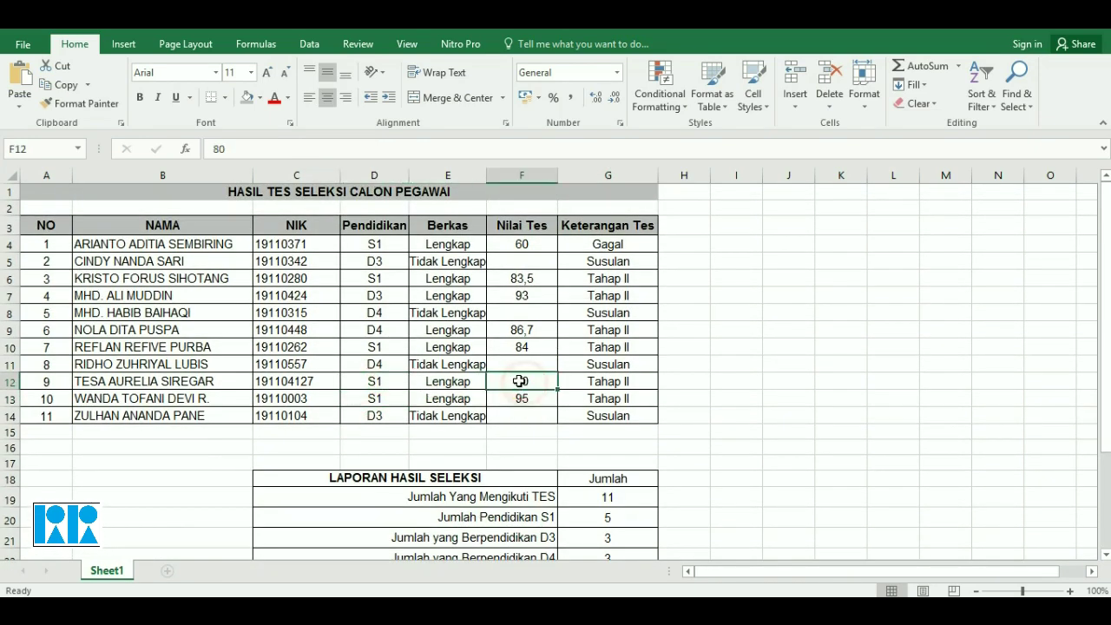
pyautogui.click(373, 277)
pyautogui.click(518, 278)
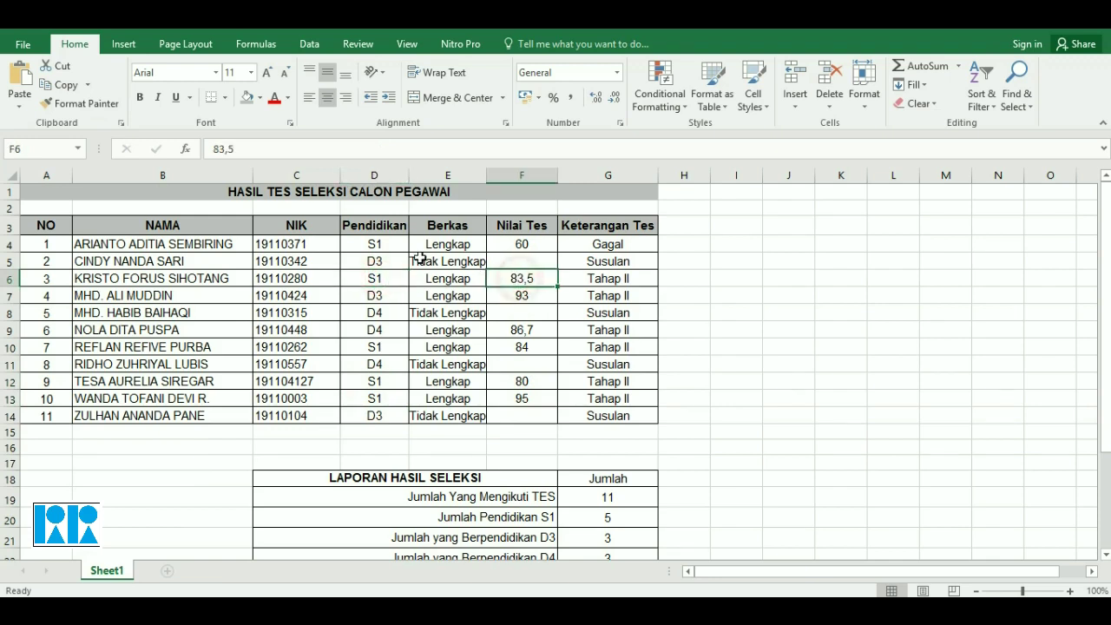
pyautogui.click(376, 244)
pyautogui.click(512, 246)
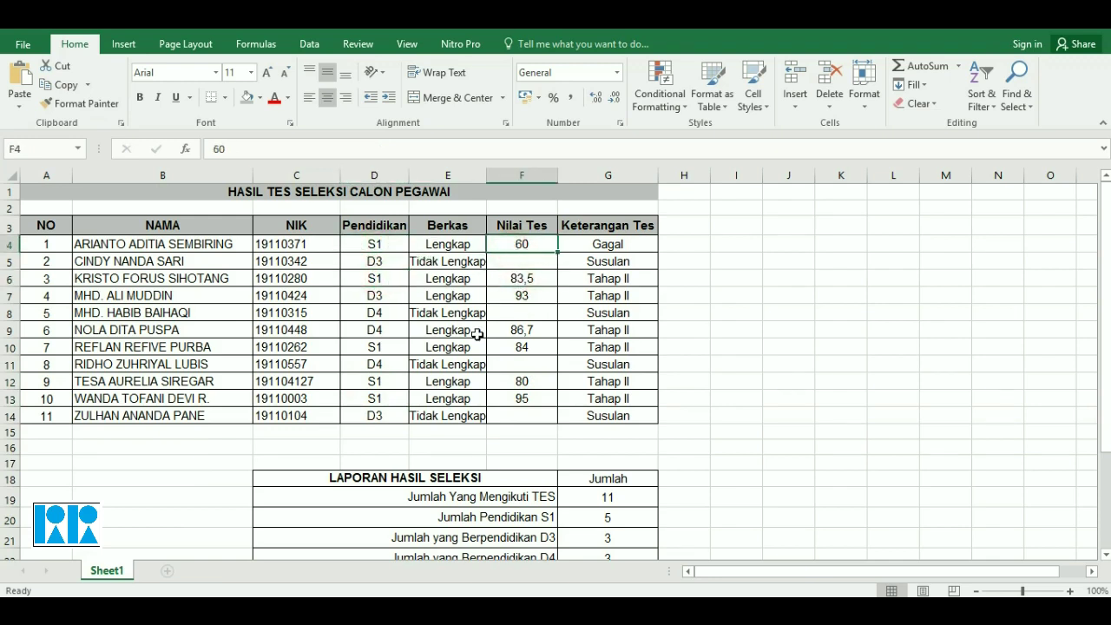
pyautogui.click(390, 401)
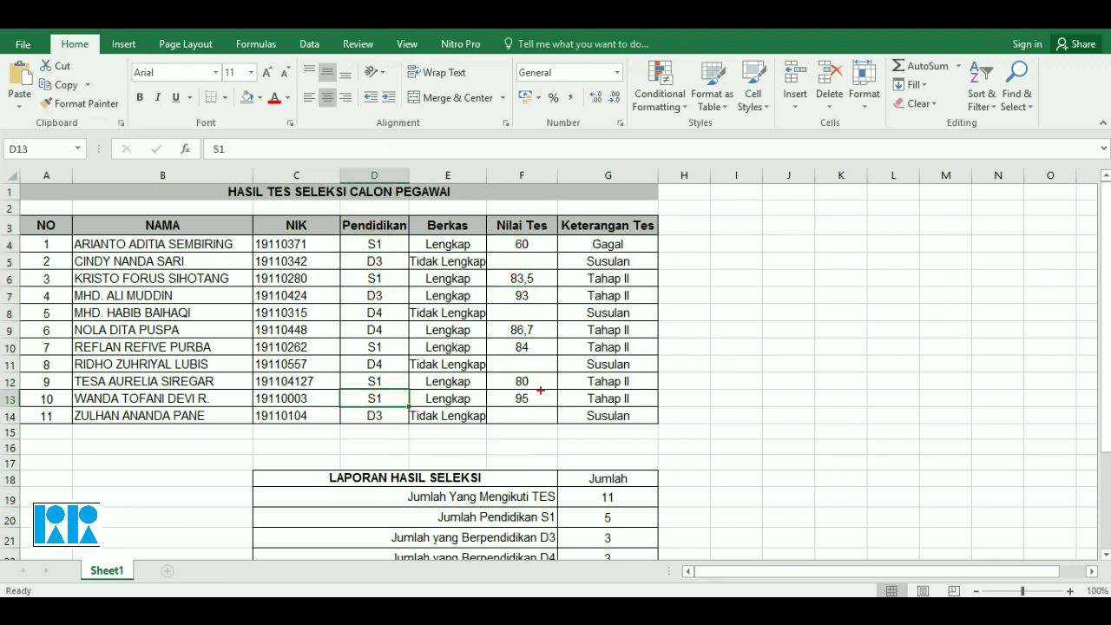
pyautogui.moveTo(540, 395); pyautogui.dragTo(569, 381)
pyautogui.moveTo(687, 374); pyautogui.dragTo(683, 430)
pyautogui.moveTo(531, 387); pyautogui.dragTo(533, 409)
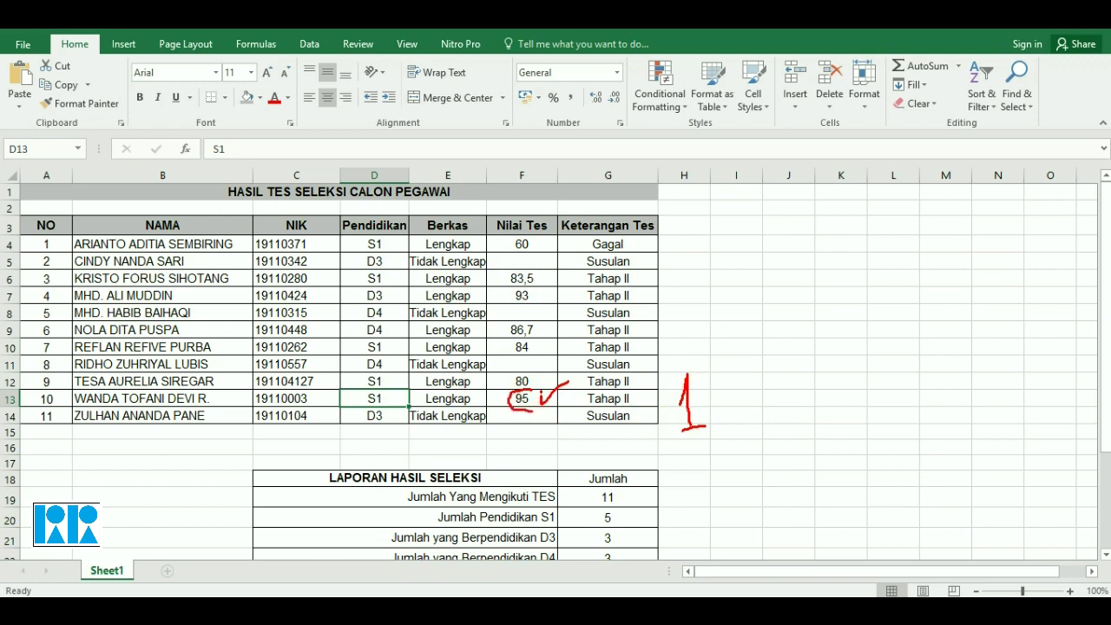
pyautogui.moveTo(379, 392); pyautogui.dragTo(365, 404)
pyautogui.scroll(-6, 578, 385)
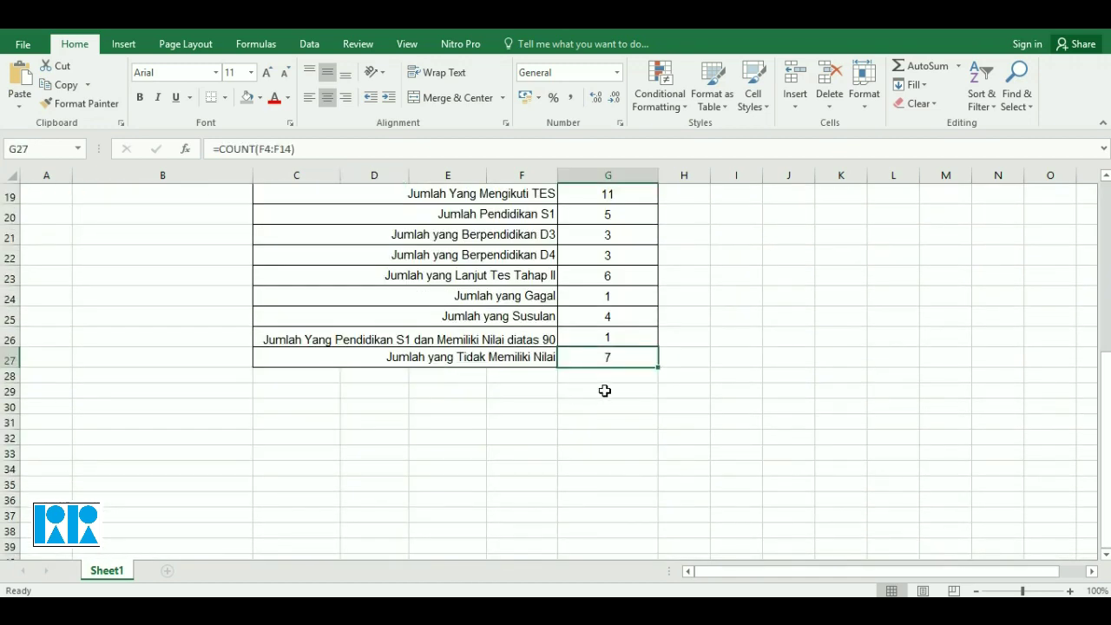
# Enter =COUNTBLANK(F4:F14) in G27, returning 4 applicants without a test score.
pyautogui.write('=')
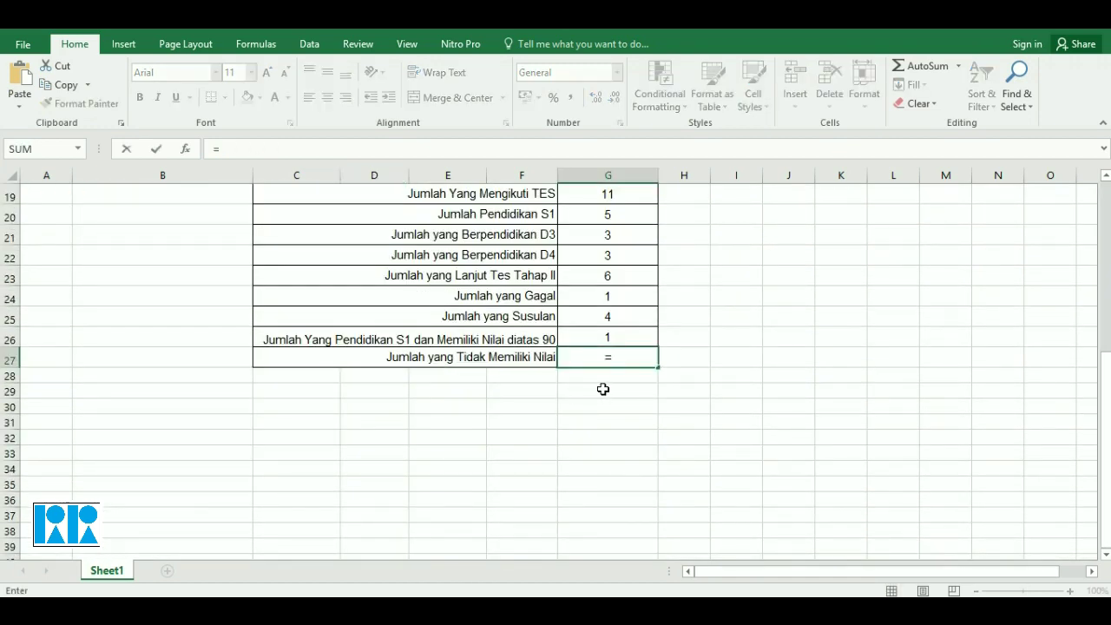
pyautogui.write('count')
pyautogui.press('Down')
pyautogui.press('Down')
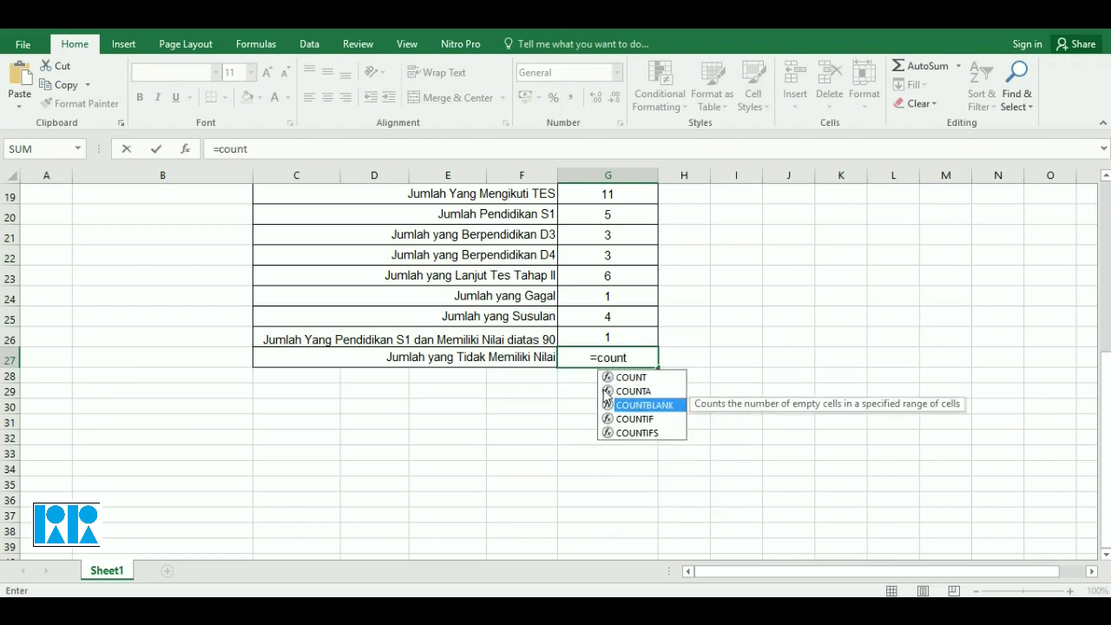
pyautogui.press('Tab')
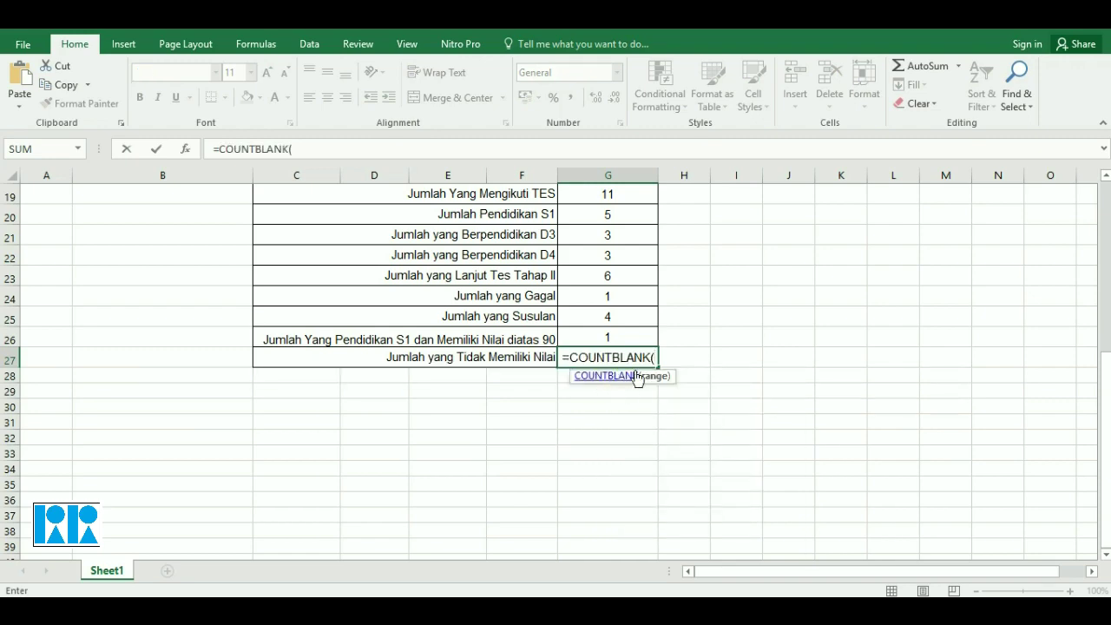
pyautogui.scroll(5, 449, 392)
pyautogui.scroll(1, 451, 373)
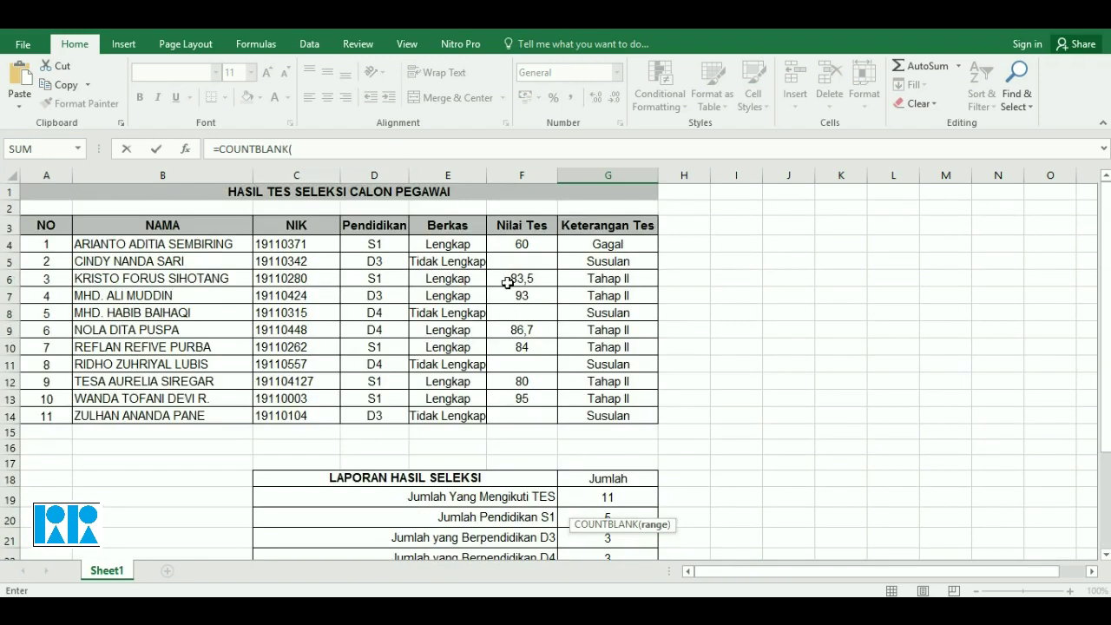
pyautogui.click(520, 244)
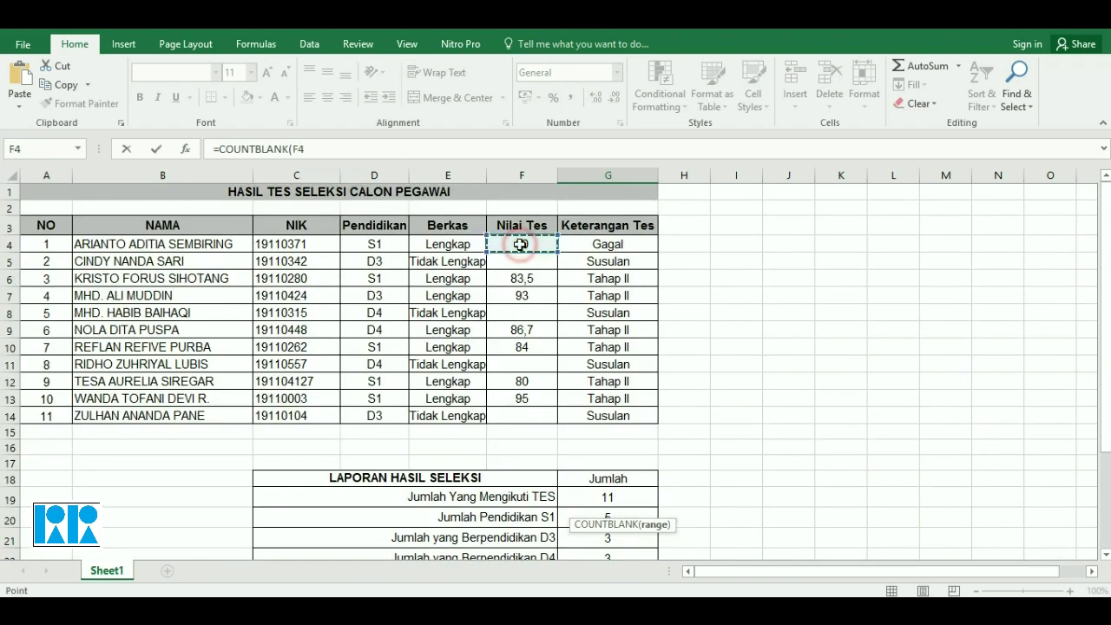
pyautogui.keyDown('shift'); pyautogui.click(529, 416); pyautogui.keyUp('shift')
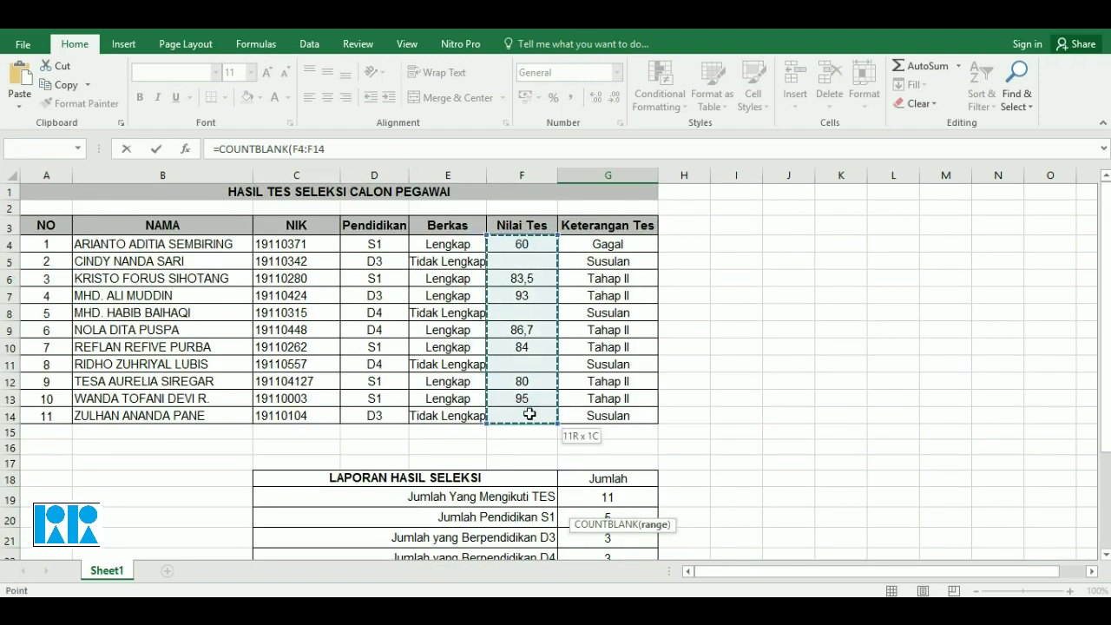
pyautogui.scroll(-3, 538, 486)
pyautogui.scroll(-3, 542, 510)
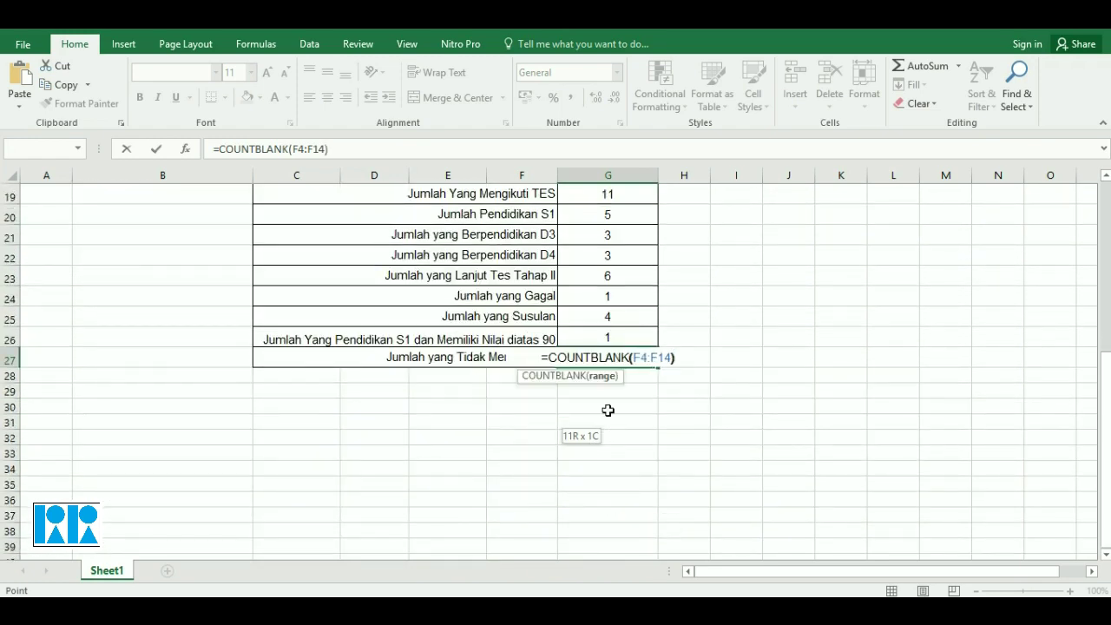
pyautogui.write(')')
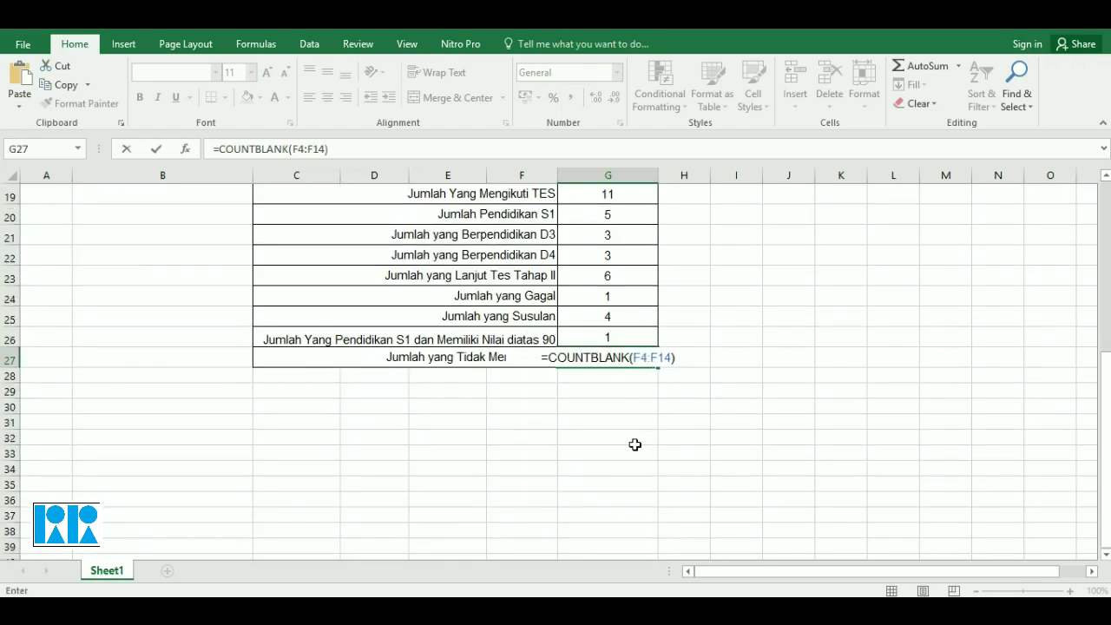
pyautogui.press('Return')
pyautogui.press('Up')
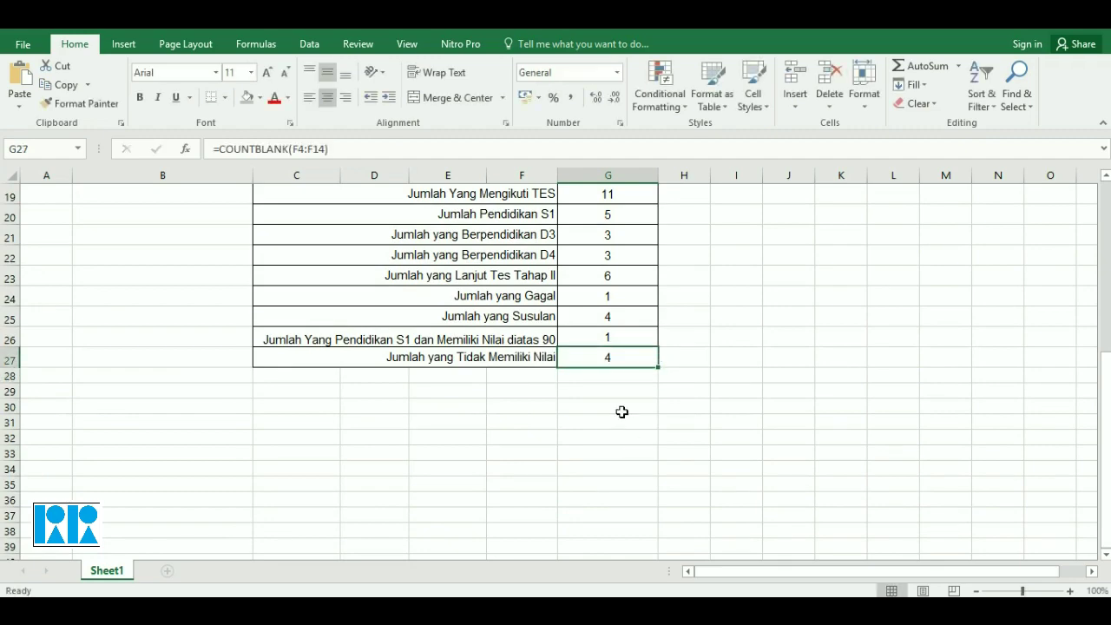
# Mark the missing scores in rows 5, 8, 11 and 14 to confirm the total of 4.
pyautogui.scroll(5, 640, 520)
pyautogui.scroll(1, 630, 478)
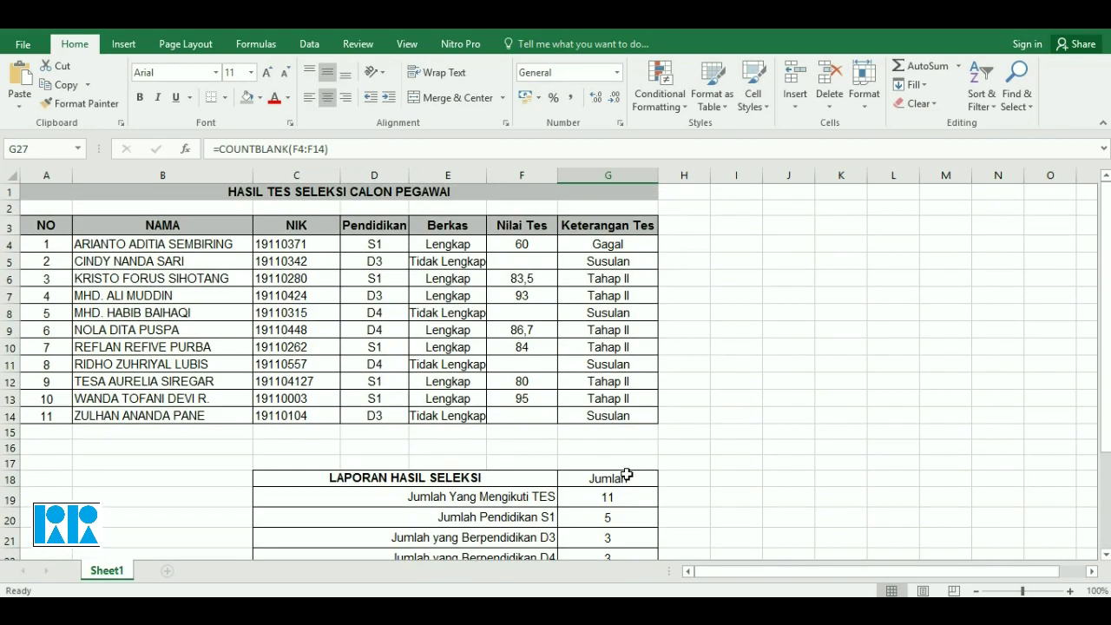
pyautogui.moveTo(529, 260); pyautogui.dragTo(549, 258)
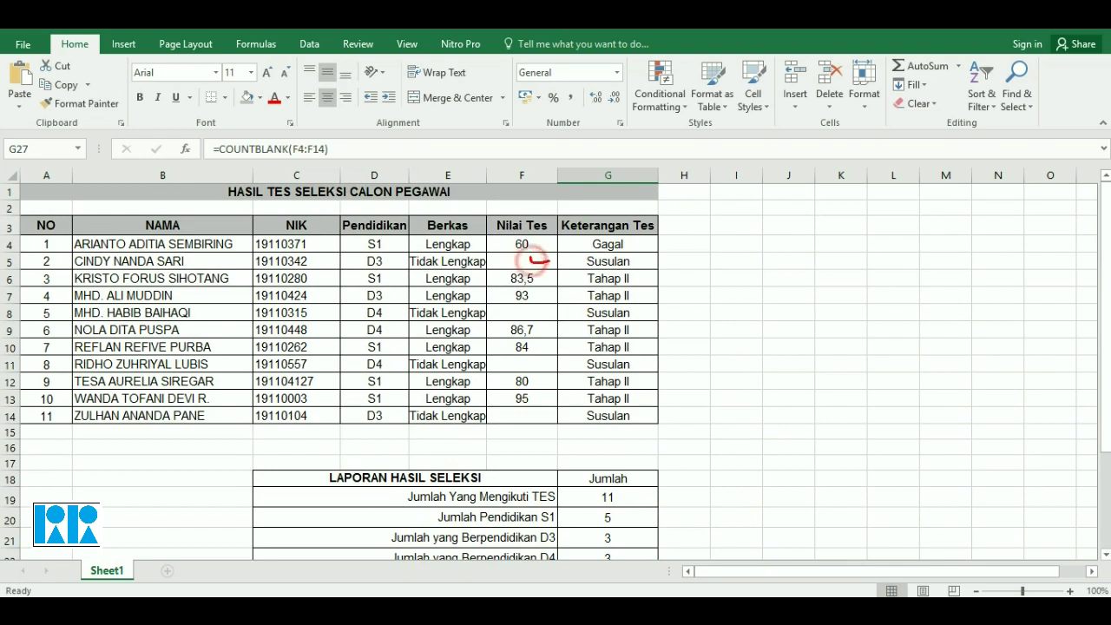
pyautogui.moveTo(538, 317); pyautogui.dragTo(564, 309)
pyautogui.moveTo(539, 358); pyautogui.dragTo(564, 356)
pyautogui.moveTo(532, 416); pyautogui.dragTo(565, 412)
pyautogui.moveTo(671, 295); pyautogui.dragTo(691, 348)
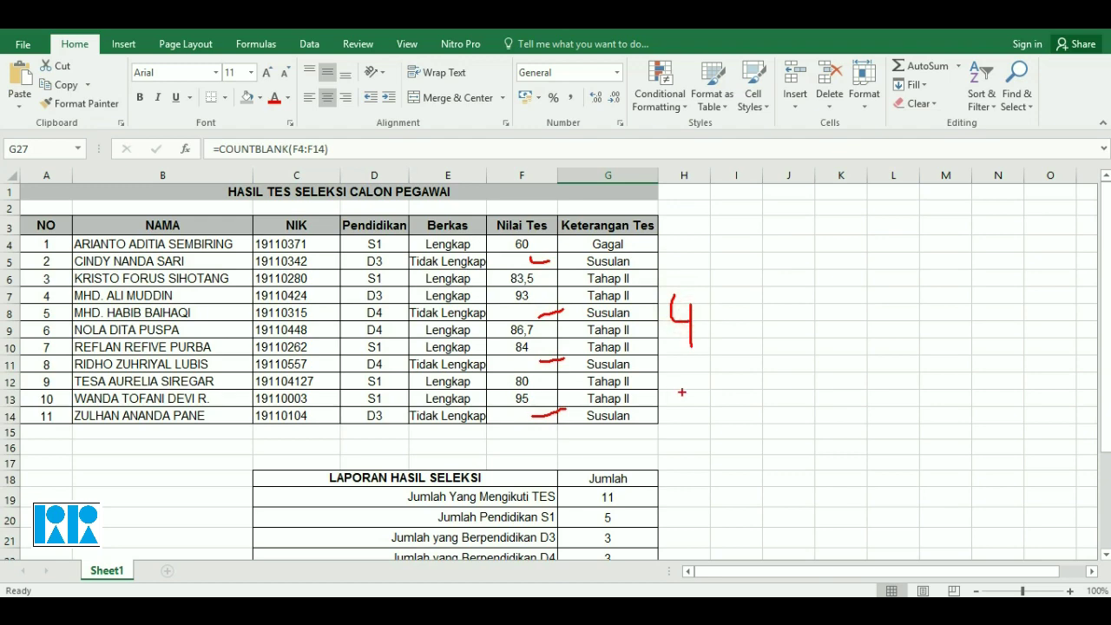
pyautogui.moveTo(769, 292); pyautogui.dragTo(902, 297)
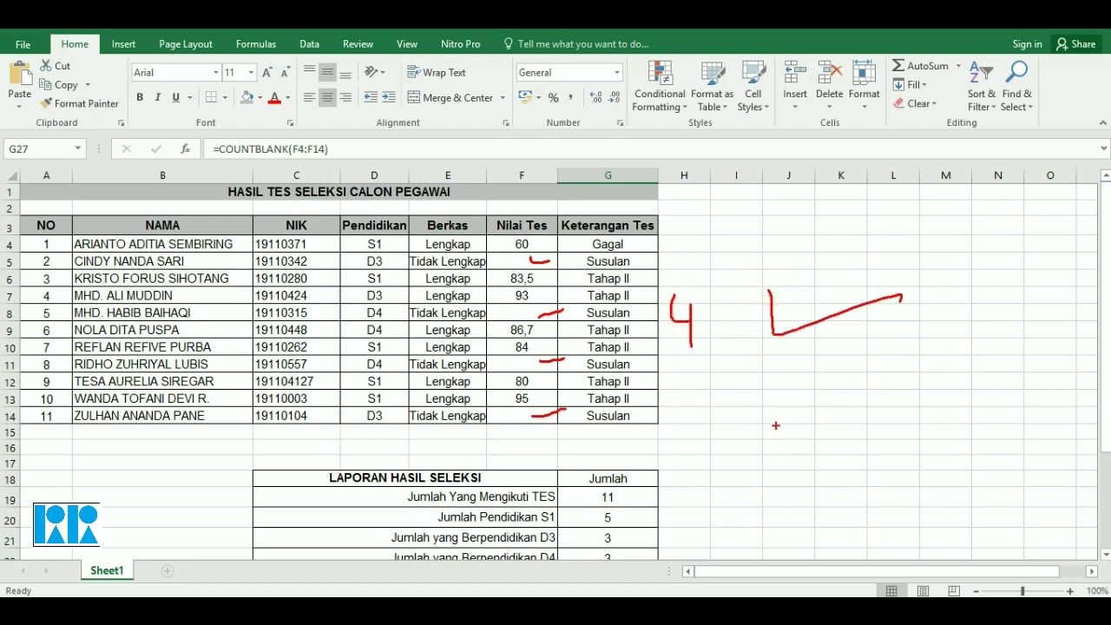
pyautogui.press('Escape')
pyautogui.scroll(-1, 567, 454)
pyautogui.scroll(-3, 568, 454)
pyautogui.click(421, 460)
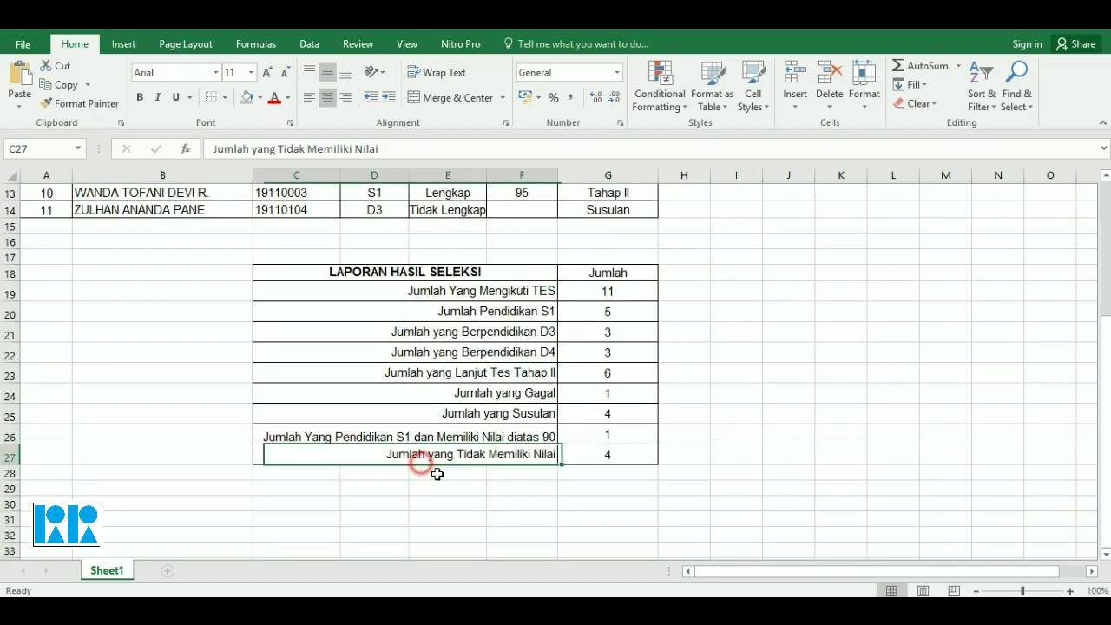
pyautogui.click(323, 473)
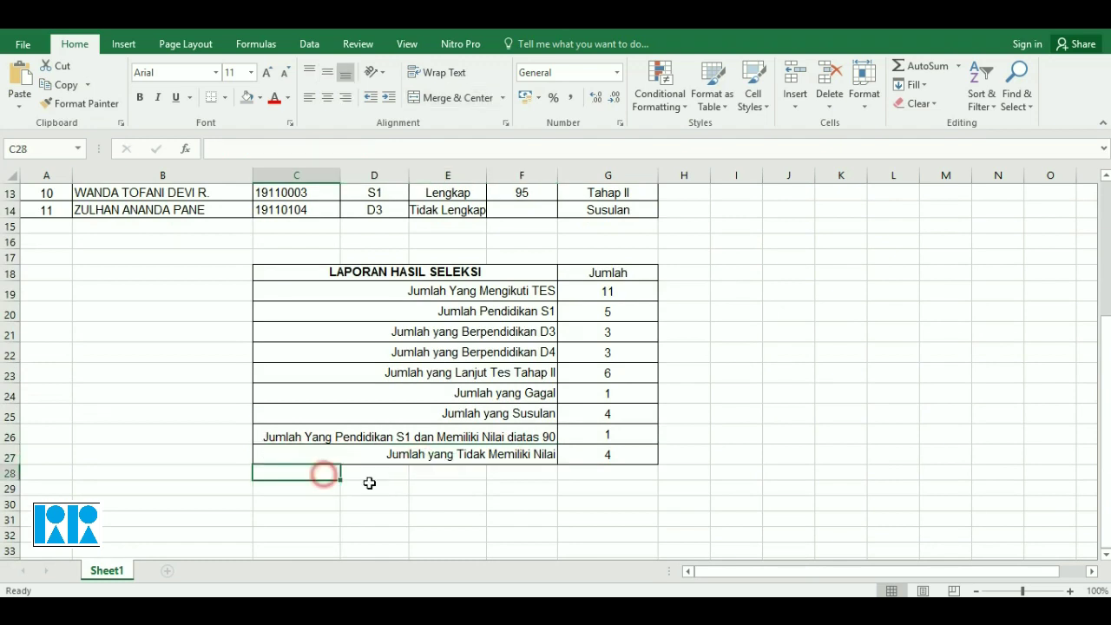
pyautogui.click(538, 474)
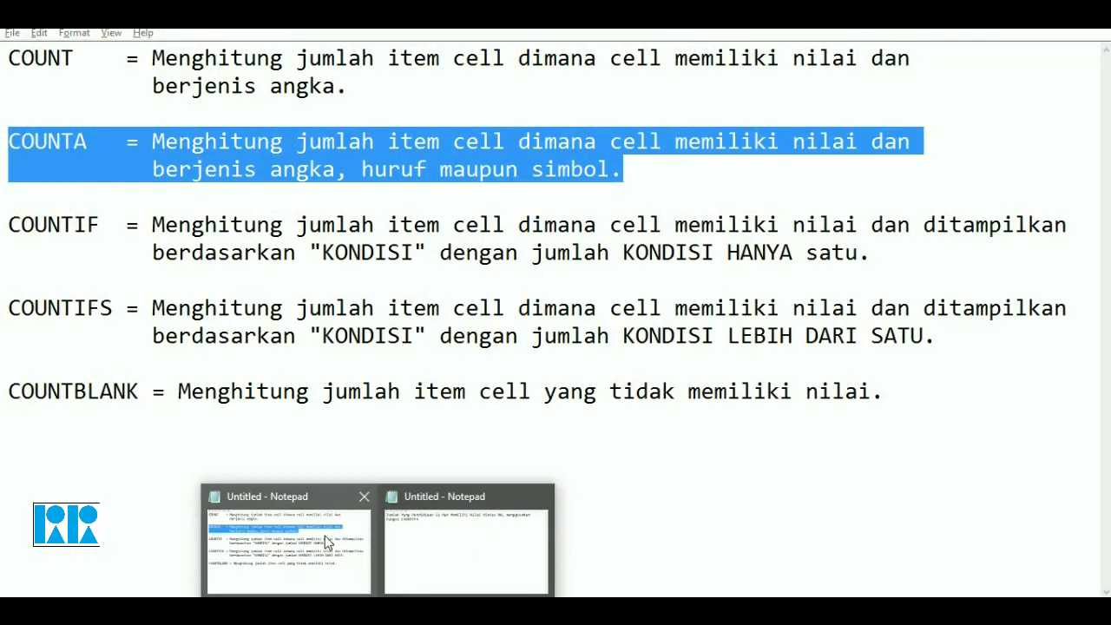
pyautogui.click(314, 520)
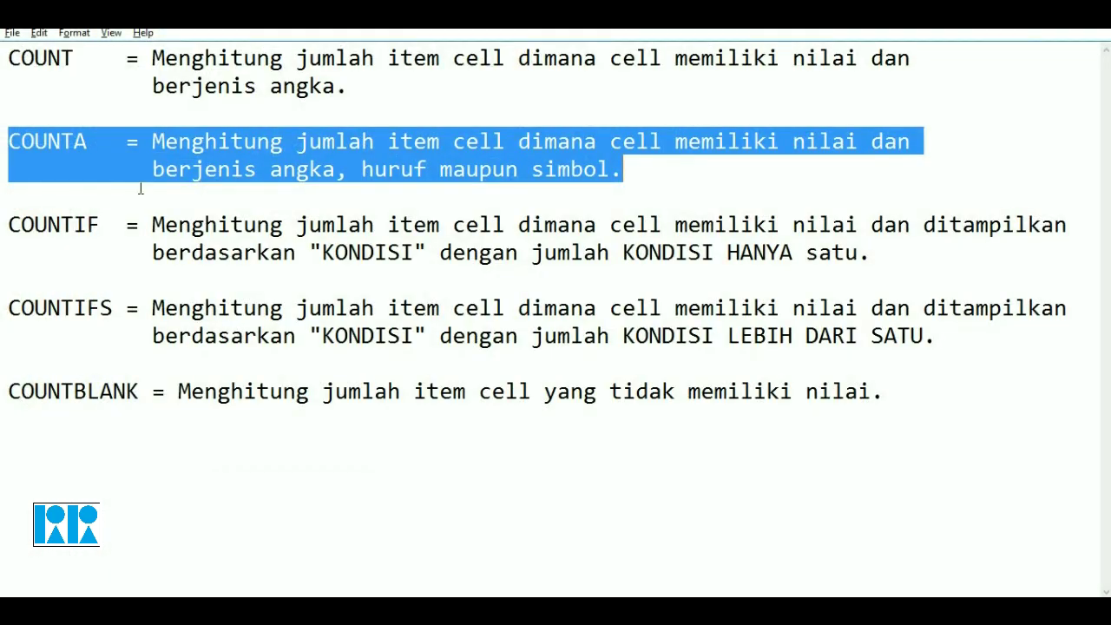
pyautogui.moveTo(9, 58); pyautogui.dragTo(600, 75)
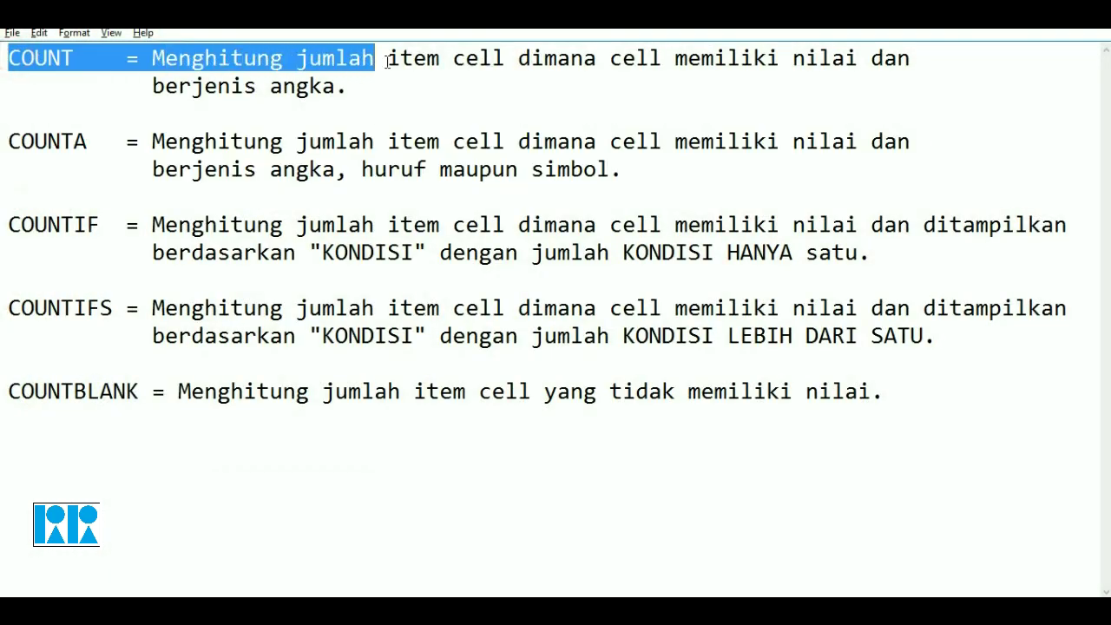
pyautogui.moveTo(600, 76); pyautogui.dragTo(364, 87)
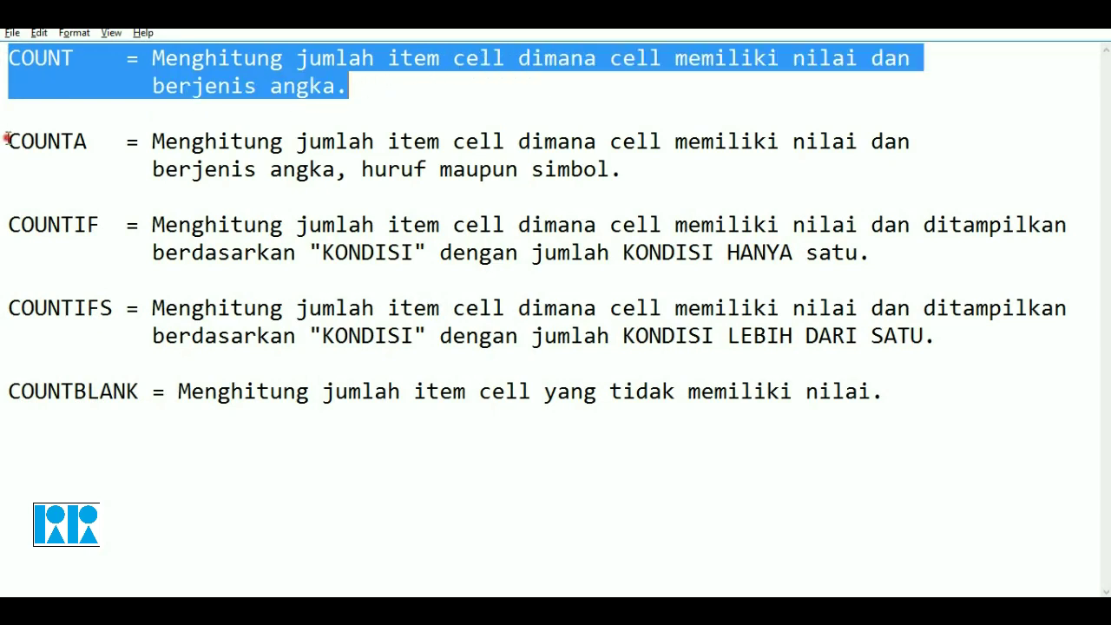
pyautogui.moveTo(7, 140)
pyautogui.mouseDown()
pyautogui.moveTo(727, 148)
pyautogui.moveTo(624, 176)
pyautogui.mouseUp()
pyautogui.click(533, 172)
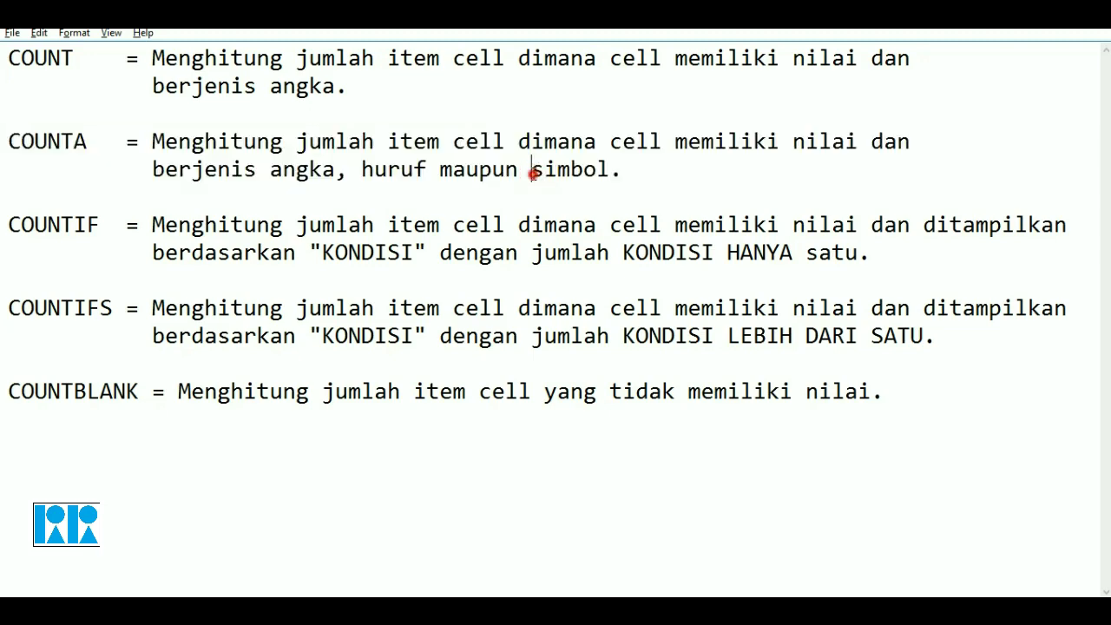
pyautogui.moveTo(99, 141); pyautogui.dragTo(8, 141)
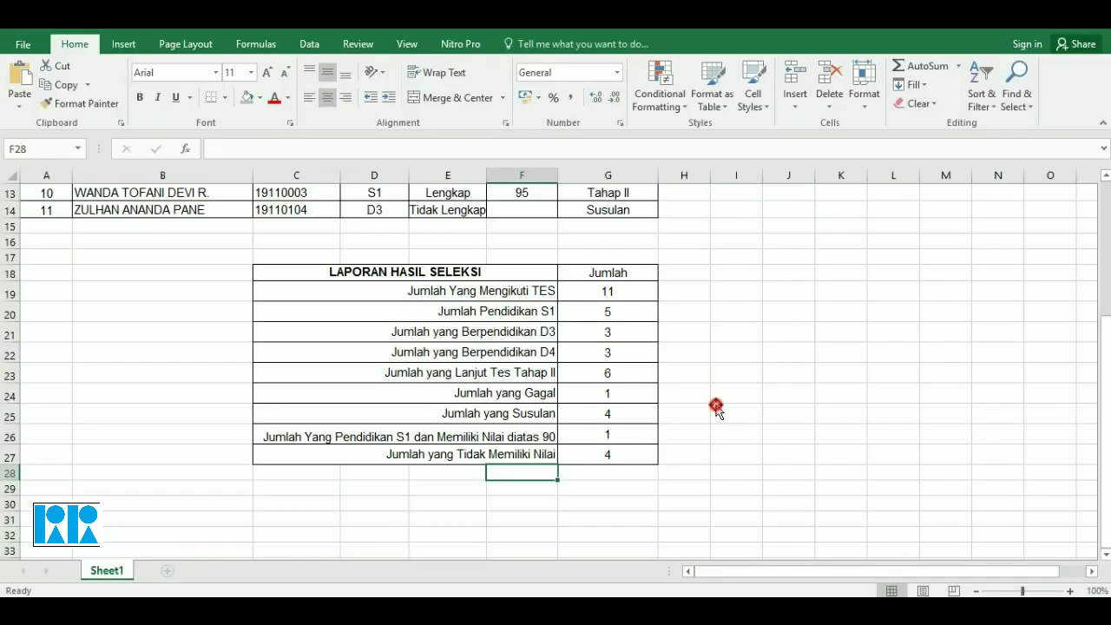
pyautogui.click(717, 407)
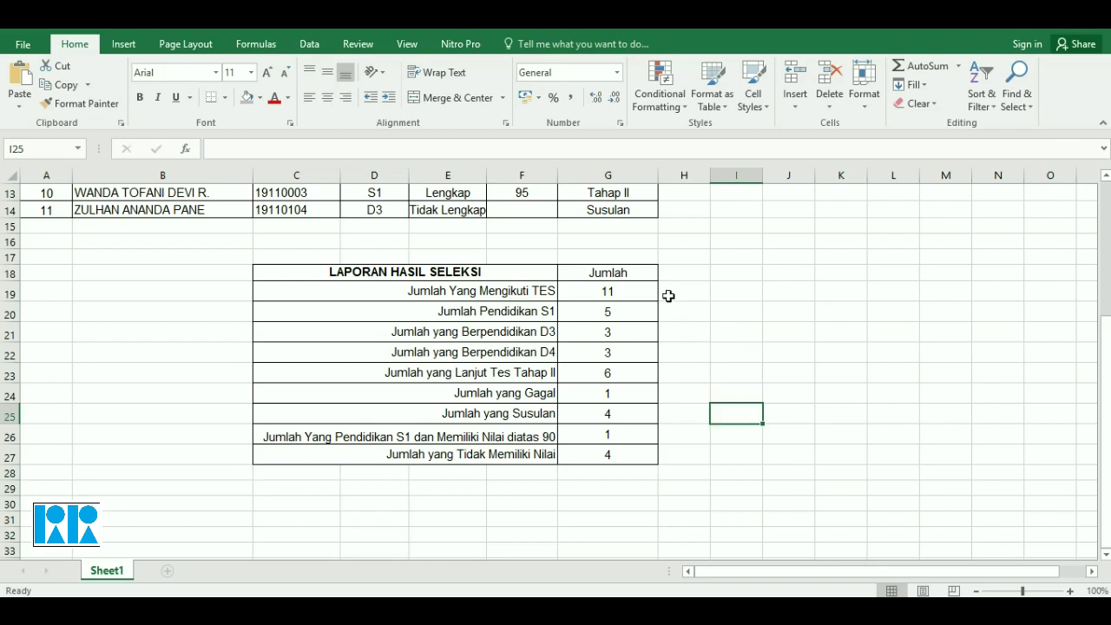
# Type the heading 'berdasarkan nama' into H18 beside the Jumlah column and move to H19.
pyautogui.click(678, 291)
pyautogui.click(492, 291)
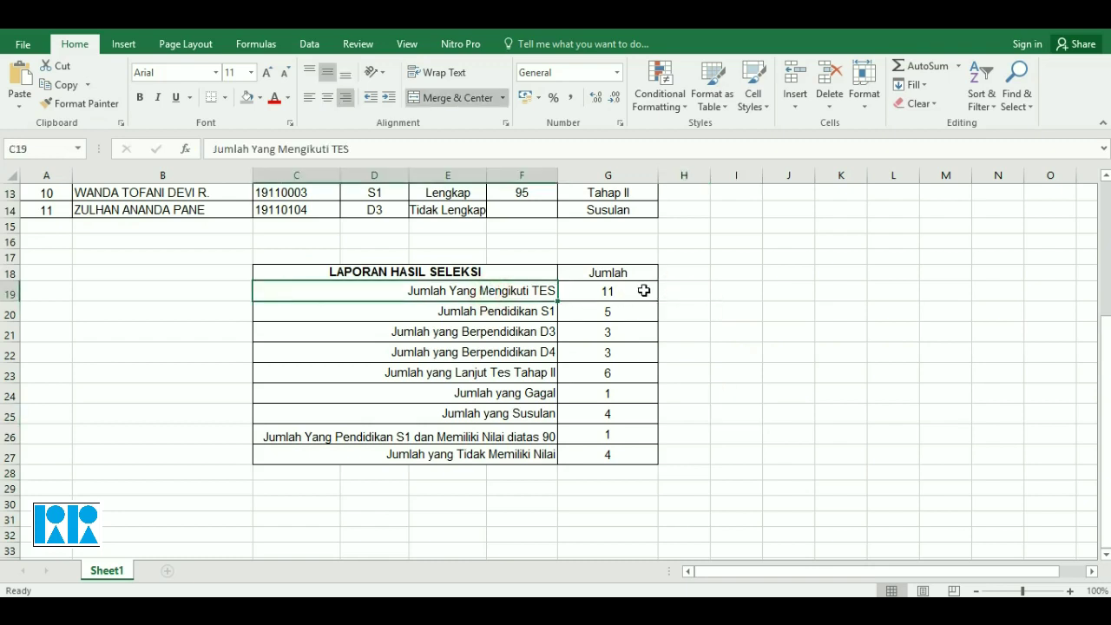
pyautogui.click(646, 290)
pyautogui.click(691, 275)
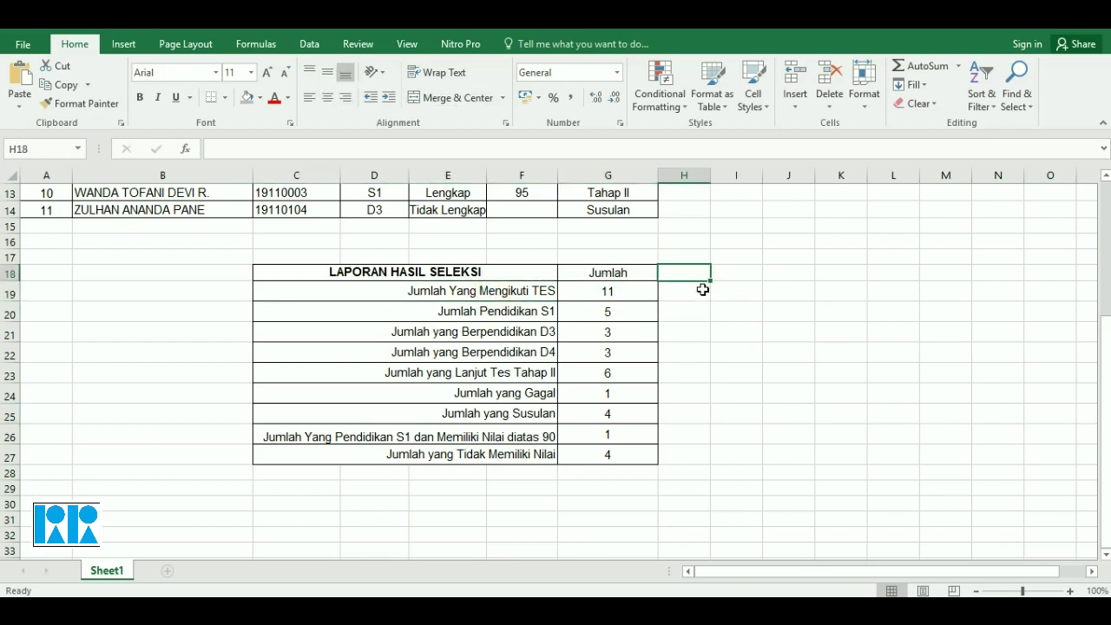
pyautogui.write('berdasar')
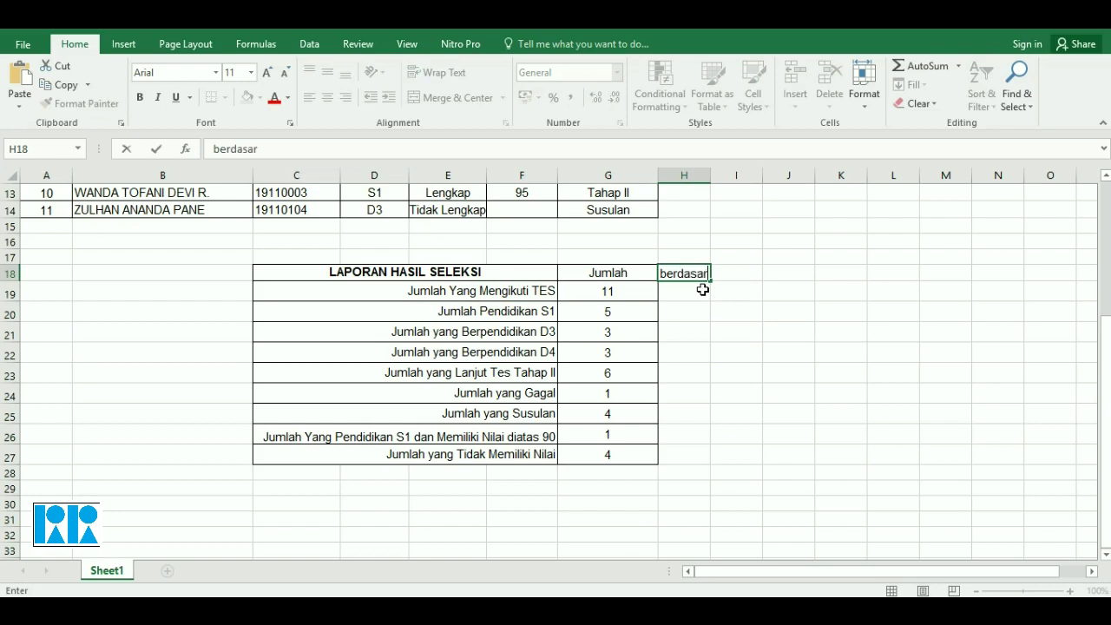
pyautogui.write('kan nama')
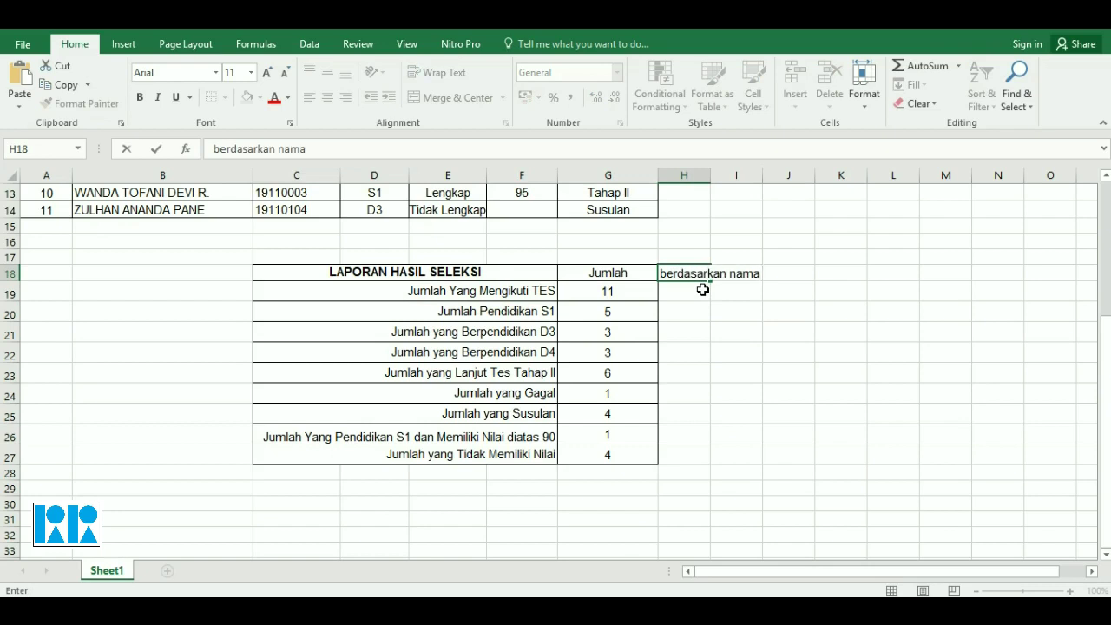
pyautogui.press('Return')
pyautogui.press('Down')
pyautogui.press('Up')
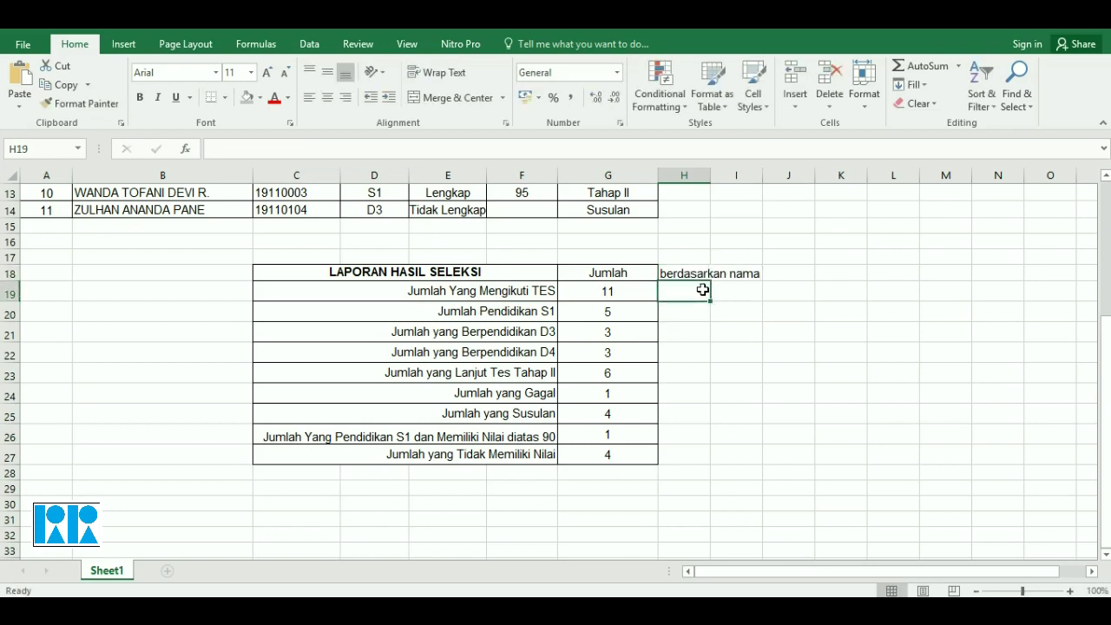
# Enter =COUNTA(B4:B14) in H19, counting applicants by name for a result of 11.
pyautogui.write('=')
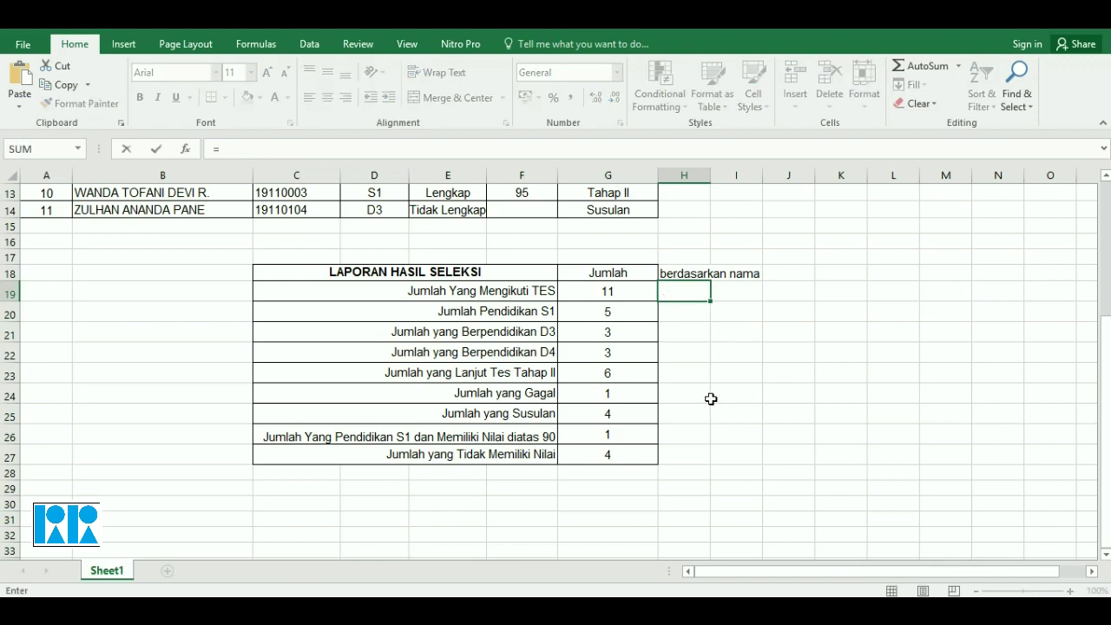
pyautogui.scroll(3, 709, 397)
pyautogui.write('coun')
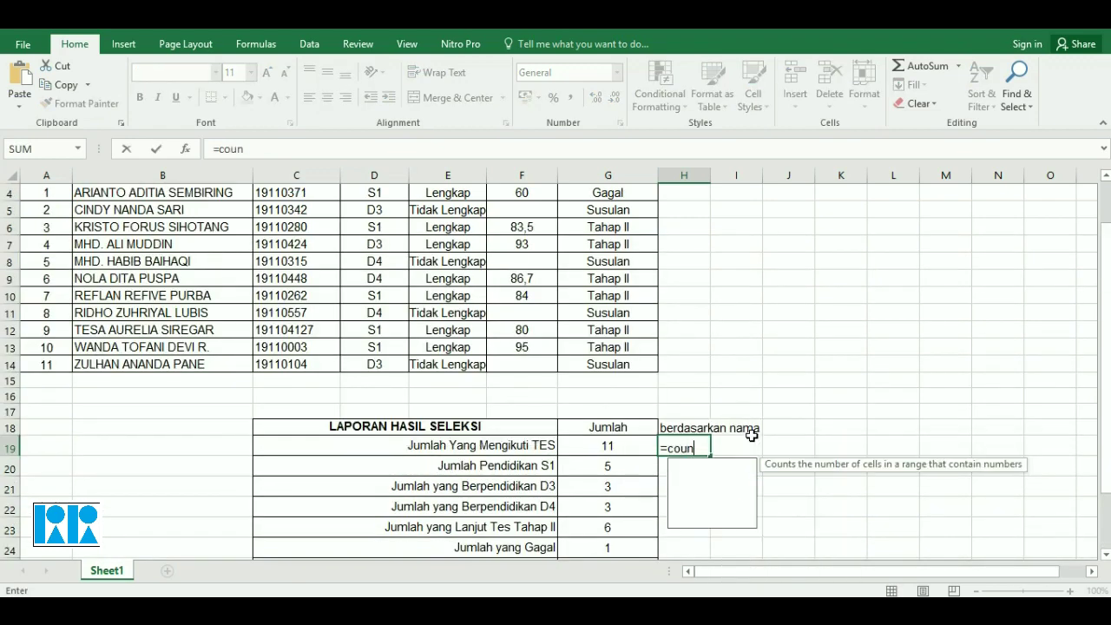
pyautogui.write('ta')
pyautogui.press('Tab')
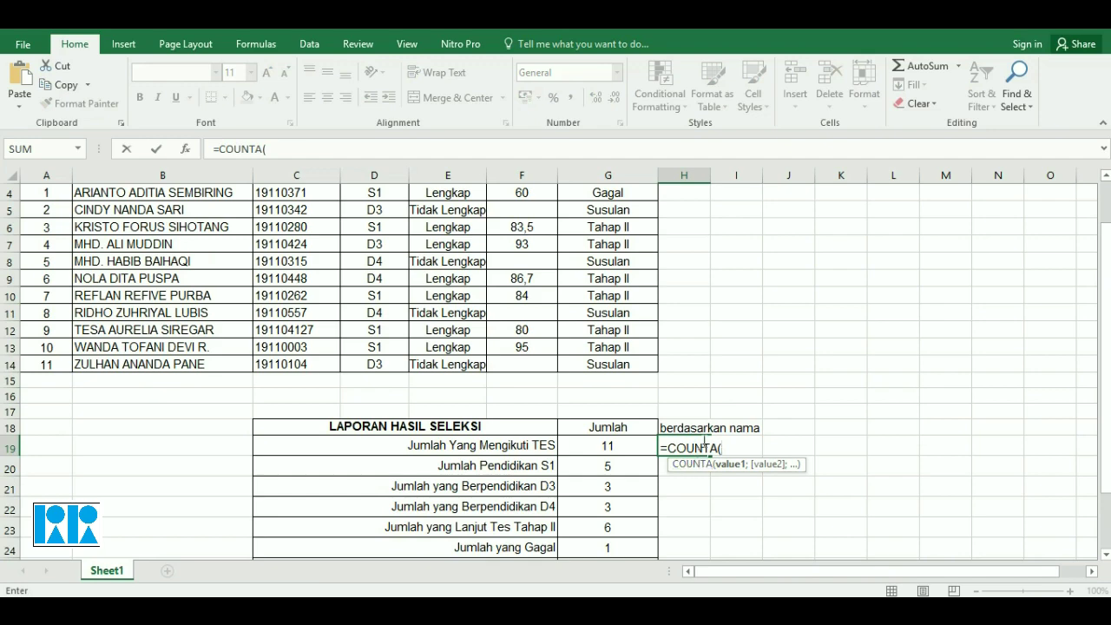
pyautogui.scroll(3, 269, 406)
pyautogui.click(152, 246)
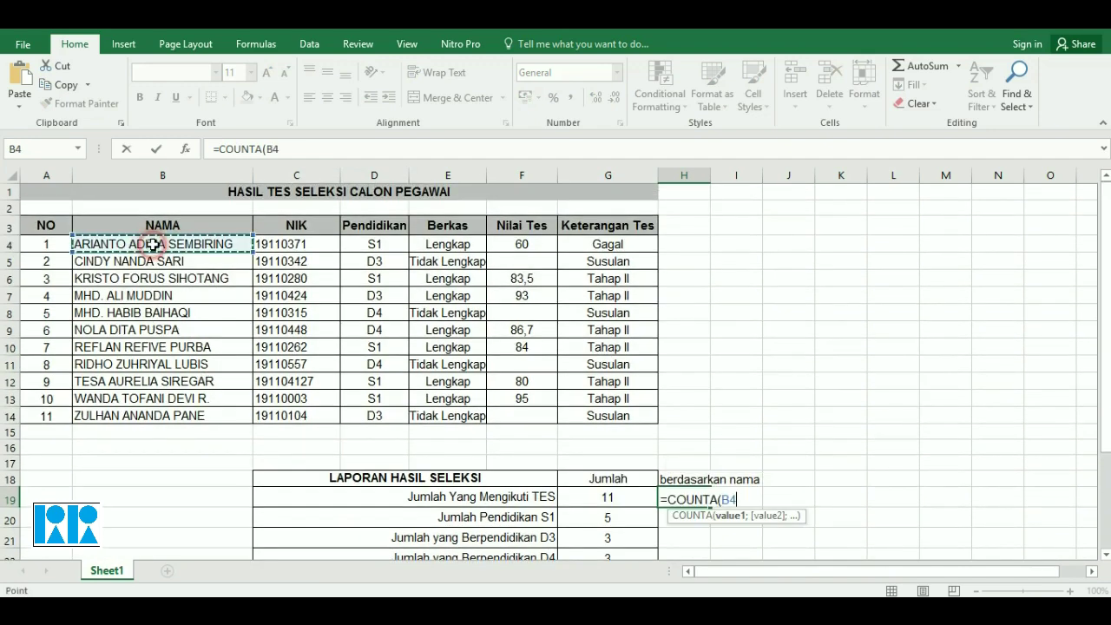
pyautogui.moveTo(161, 385); pyautogui.dragTo(158, 416)
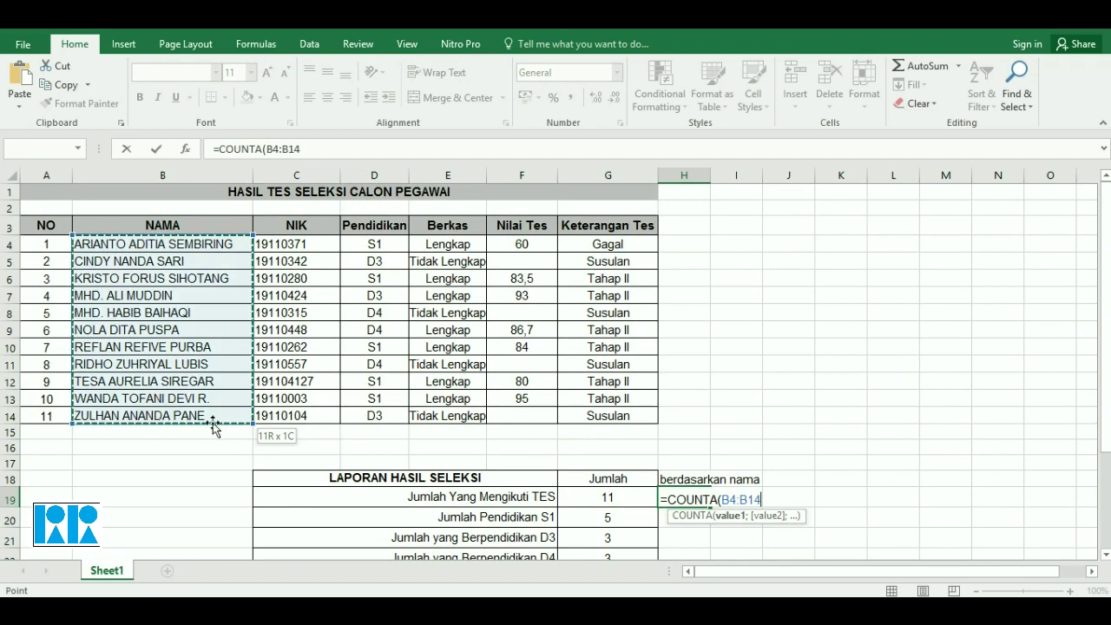
pyautogui.click(757, 499)
pyautogui.write(')')
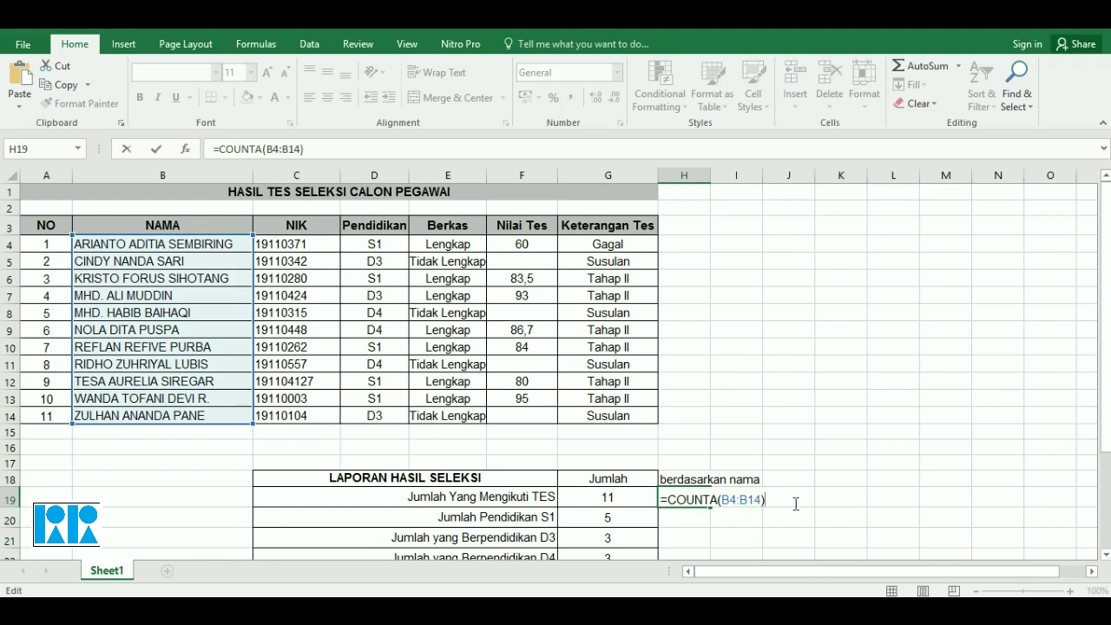
pyautogui.press('Return')
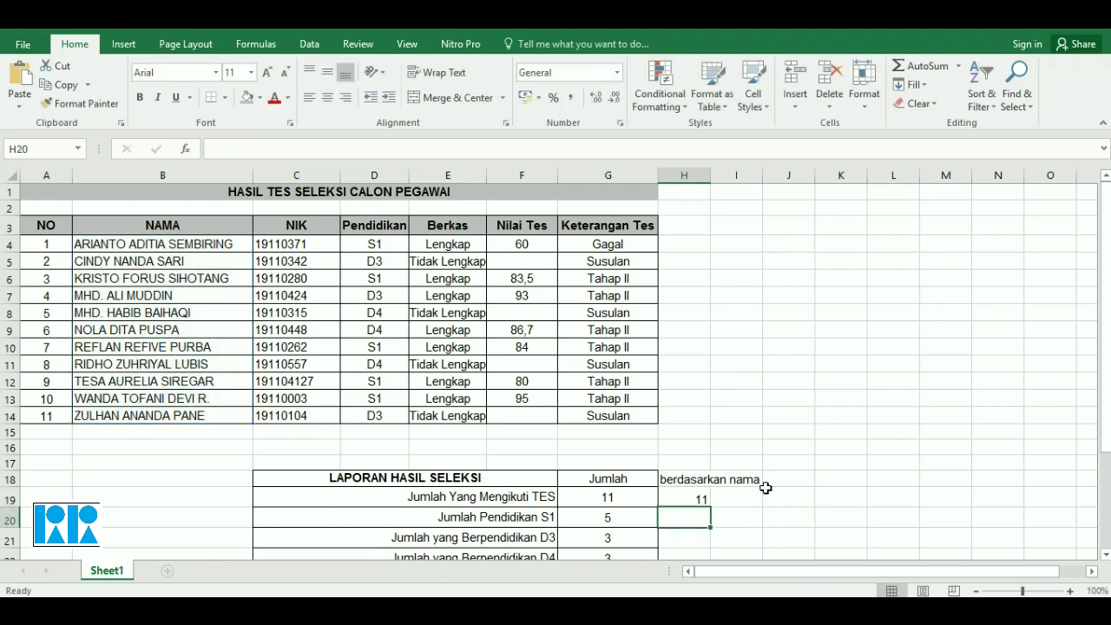
pyautogui.click(697, 497)
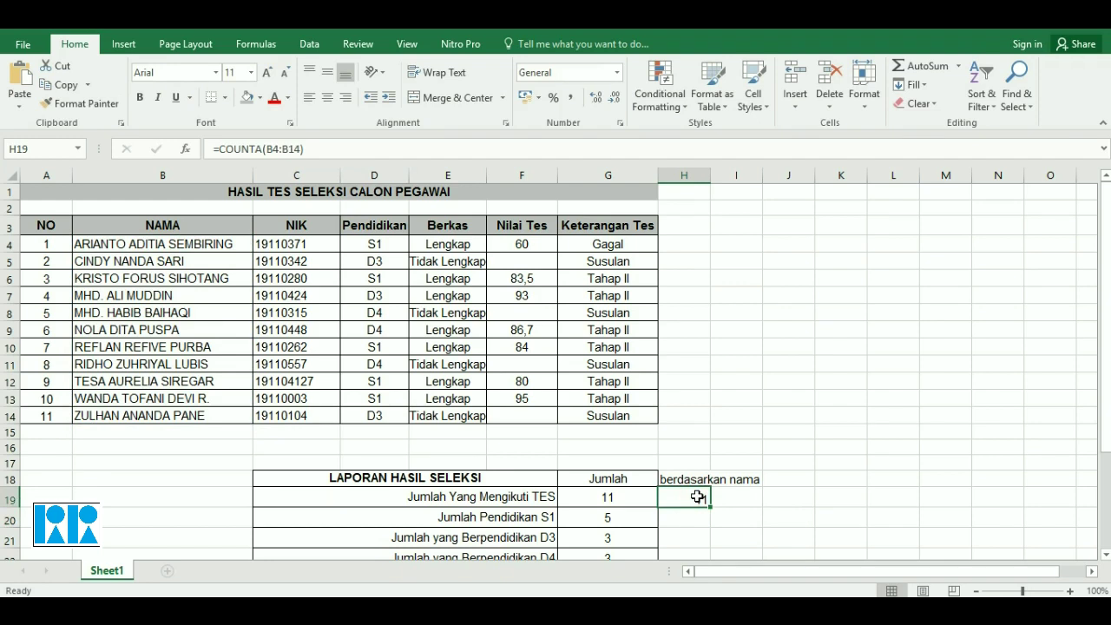
pyautogui.moveTo(703, 489)
pyautogui.mouseDown()
pyautogui.moveTo(712, 438)
pyautogui.moveTo(353, 149)
pyautogui.moveTo(313, 149)
pyautogui.moveTo(343, 158)
pyautogui.mouseUp()
pyautogui.moveTo(178, 240)
pyautogui.mouseDown()
pyautogui.moveTo(170, 382)
pyautogui.moveTo(144, 417)
pyautogui.moveTo(127, 247)
pyautogui.mouseUp()
pyautogui.moveTo(192, 221); pyautogui.dragTo(221, 214)
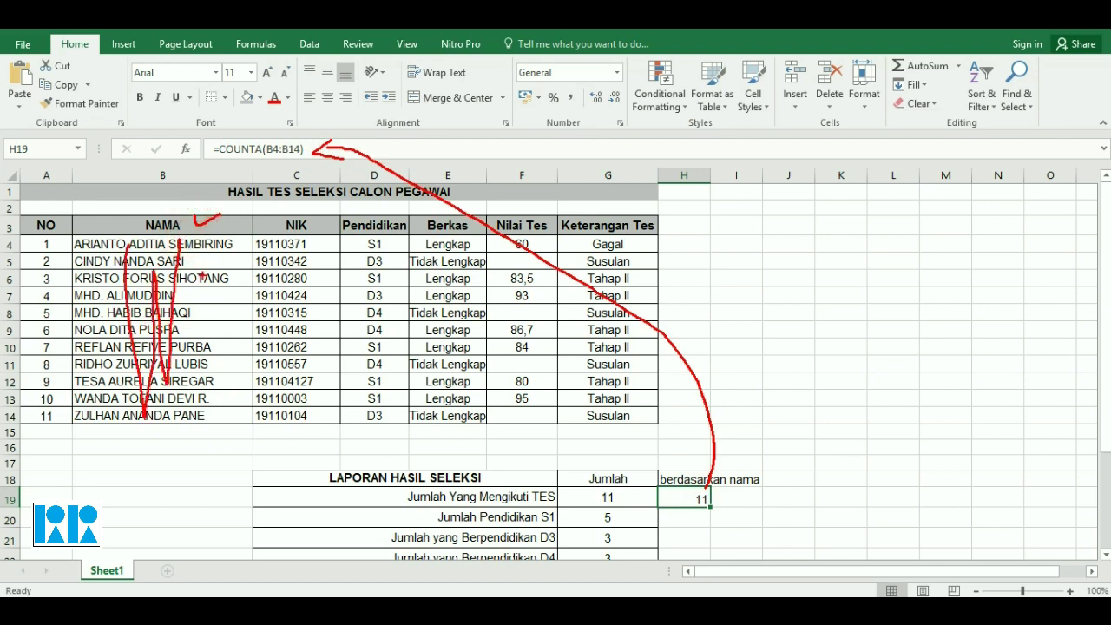
pyautogui.click(639, 496)
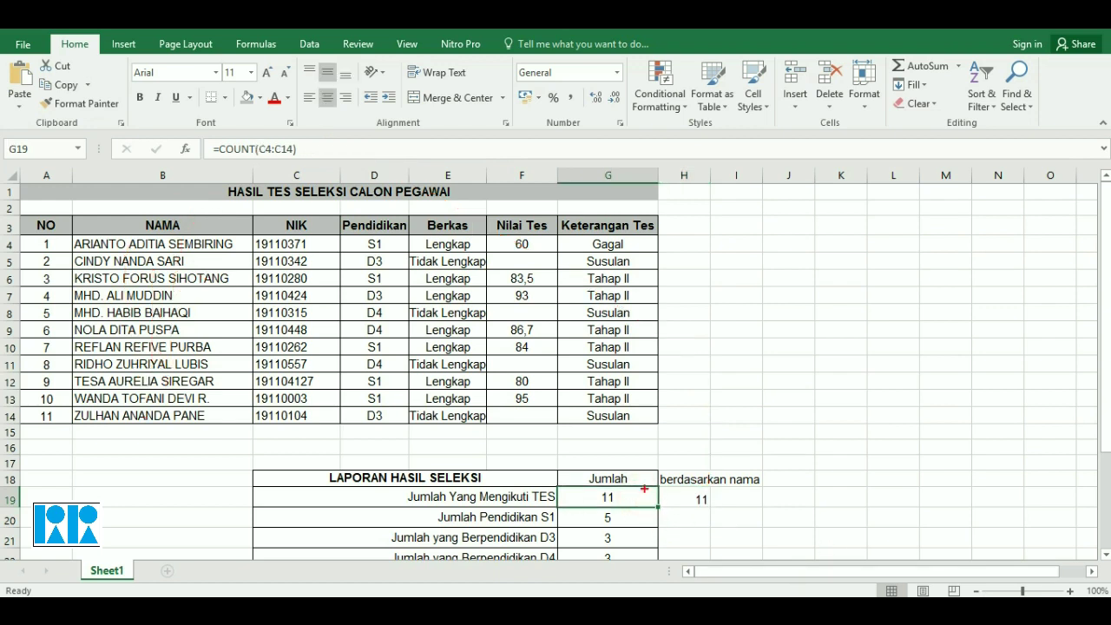
pyautogui.moveTo(630, 497)
pyautogui.mouseDown()
pyautogui.moveTo(467, 251)
pyautogui.moveTo(311, 170)
pyautogui.moveTo(325, 159)
pyautogui.mouseUp()
pyautogui.moveTo(291, 233)
pyautogui.mouseDown()
pyautogui.moveTo(288, 425)
pyautogui.moveTo(300, 340)
pyautogui.mouseUp()
pyautogui.moveTo(311, 224)
pyautogui.mouseDown()
pyautogui.moveTo(286, 202)
pyautogui.moveTo(304, 254)
pyautogui.moveTo(287, 259)
pyautogui.mouseUp()
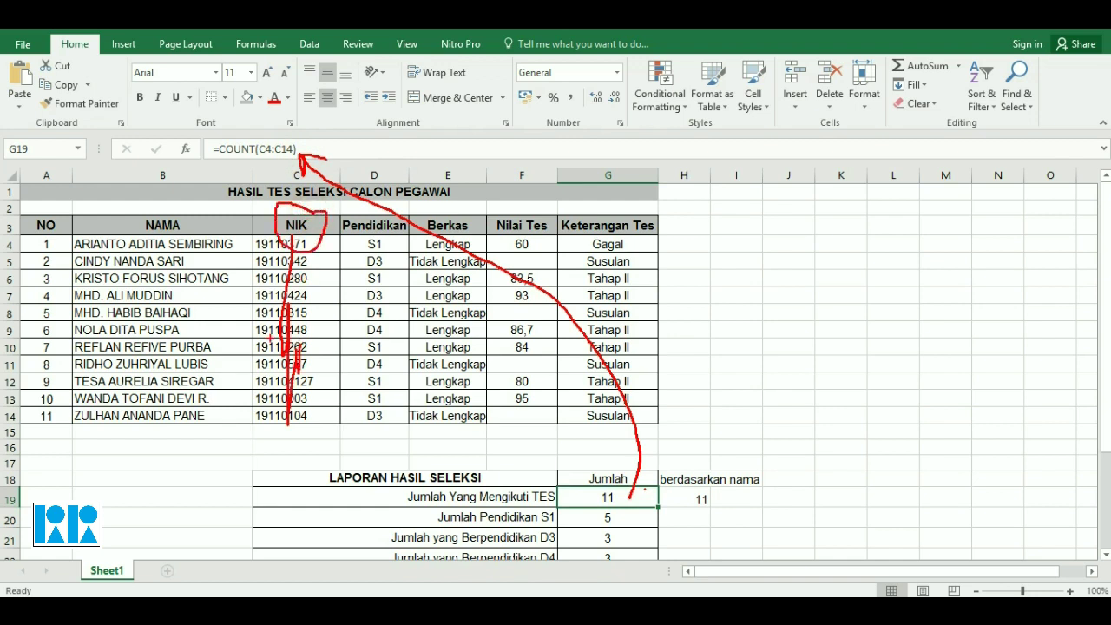
pyautogui.press('Escape')
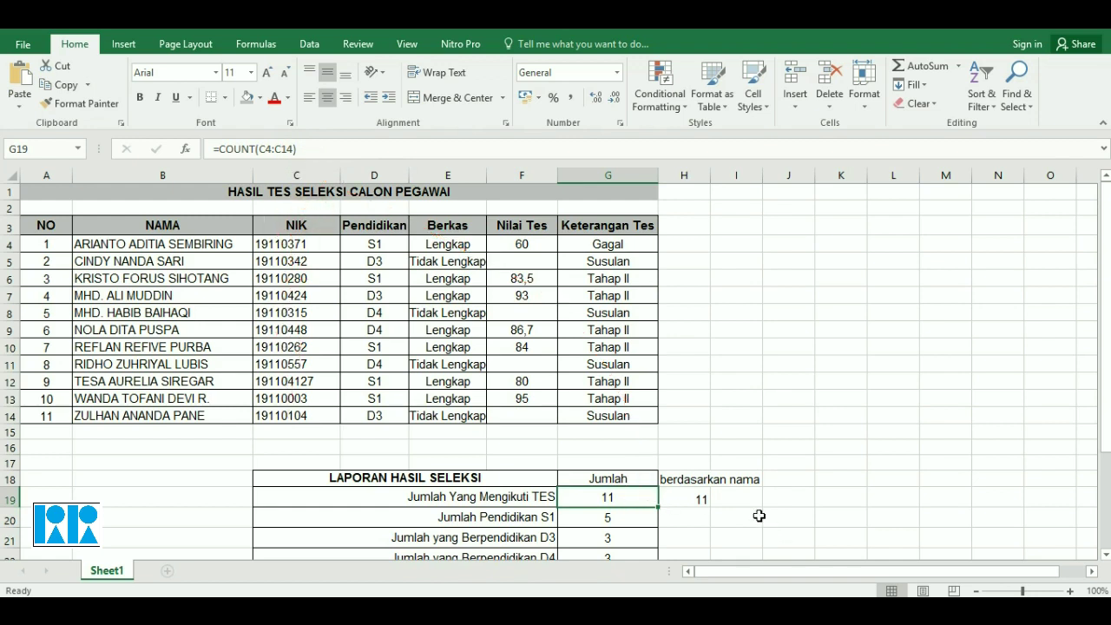
pyautogui.click(789, 439)
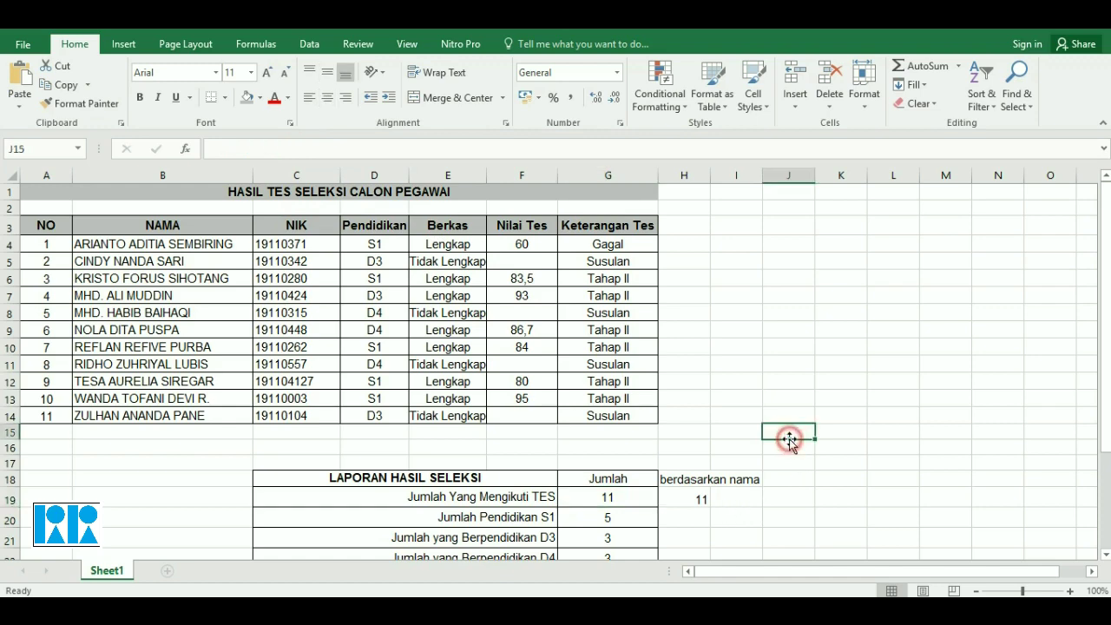
pyautogui.scroll(-1, 786, 450)
pyautogui.scroll(-4, 784, 452)
pyautogui.scroll(1, 783, 452)
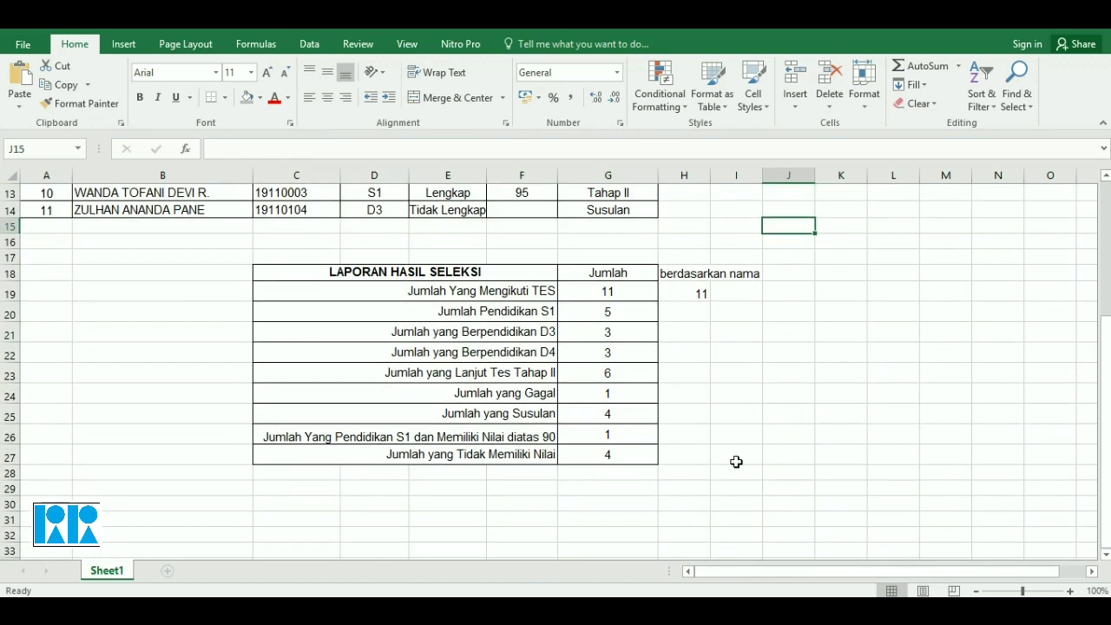
pyautogui.moveTo(578, 456); pyautogui.dragTo(578, 286)
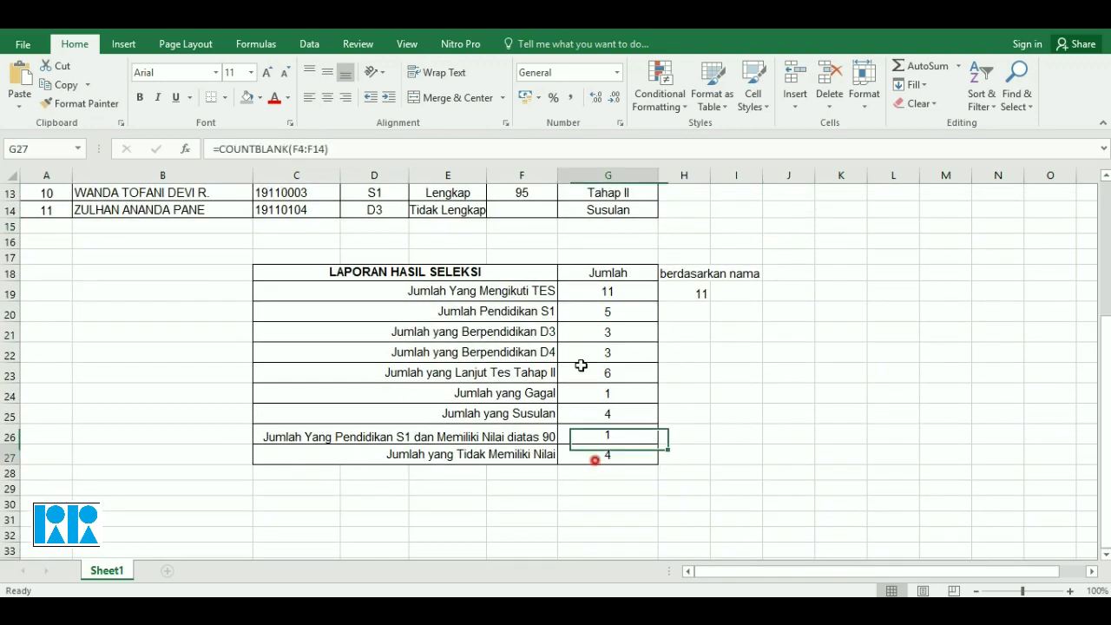
pyautogui.click(720, 372)
pyautogui.scroll(2, 685, 399)
pyautogui.scroll(2, 668, 413)
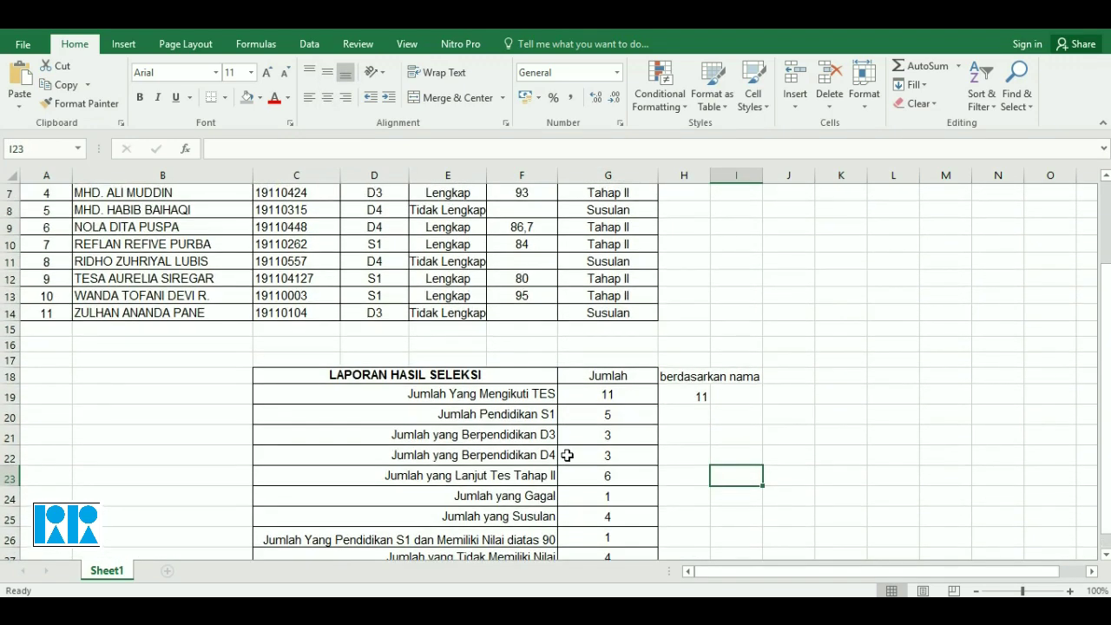
pyautogui.scroll(-2, 467, 511)
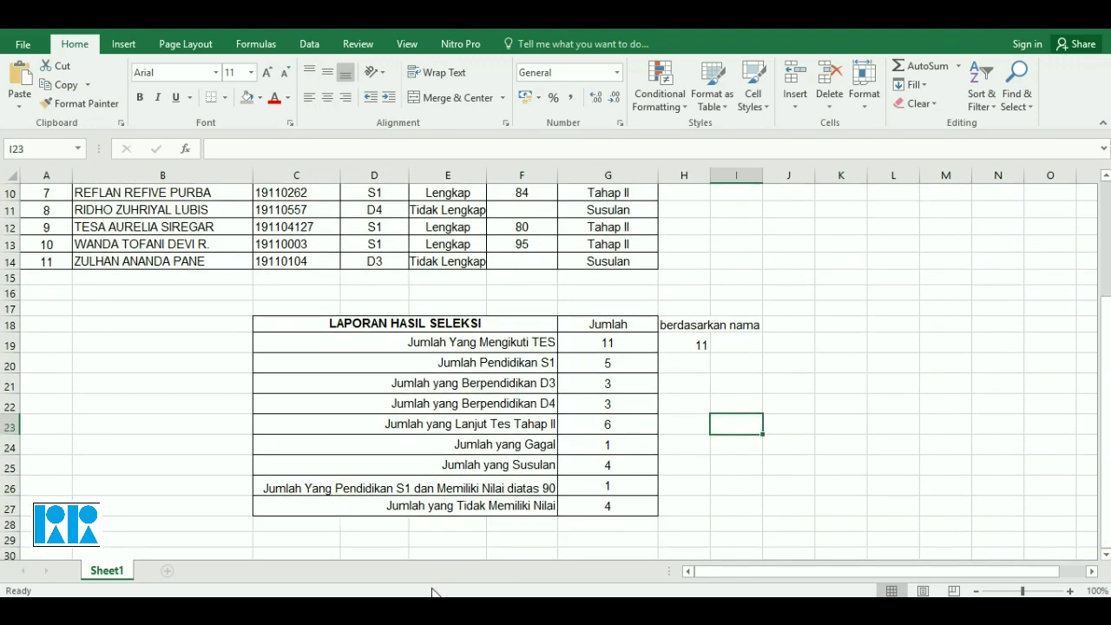